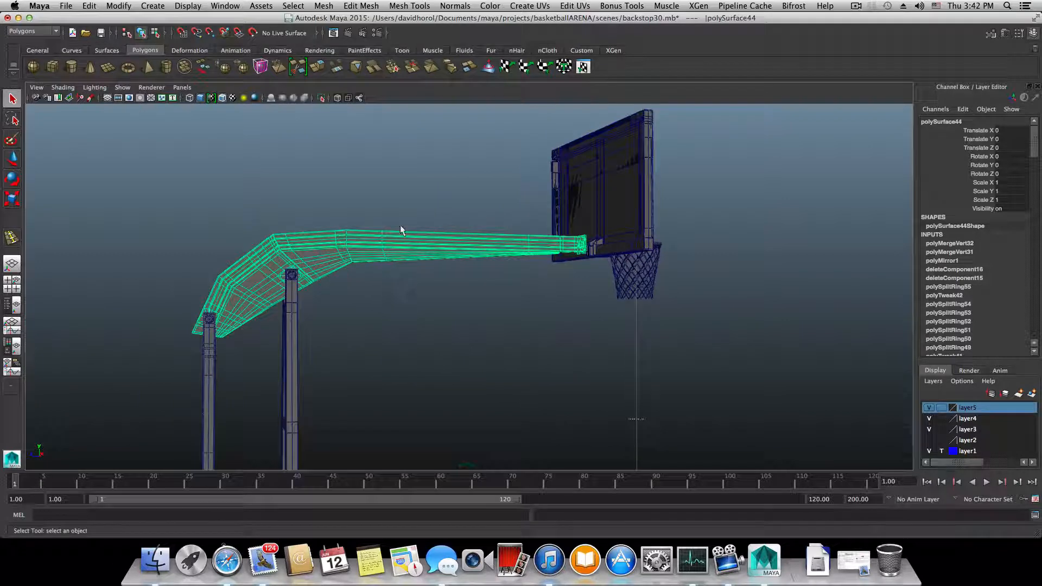
Isolate the selected support arm in the viewport and inspect the mounting-bracket end of its mesh.
{"action": "left_click", "coordinate": [321, 98]}
{"action": "scroll", "coordinate": [442, 380], "scroll_direction": "up", "scroll_amount": 5}
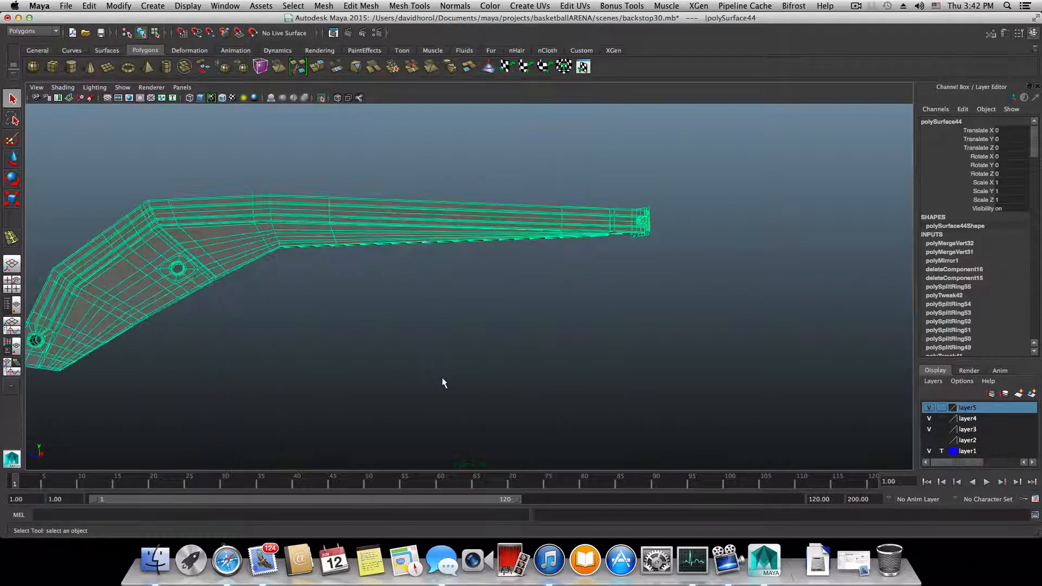
{"action": "scroll", "coordinate": [607, 336], "scroll_direction": "up", "scroll_amount": 5}
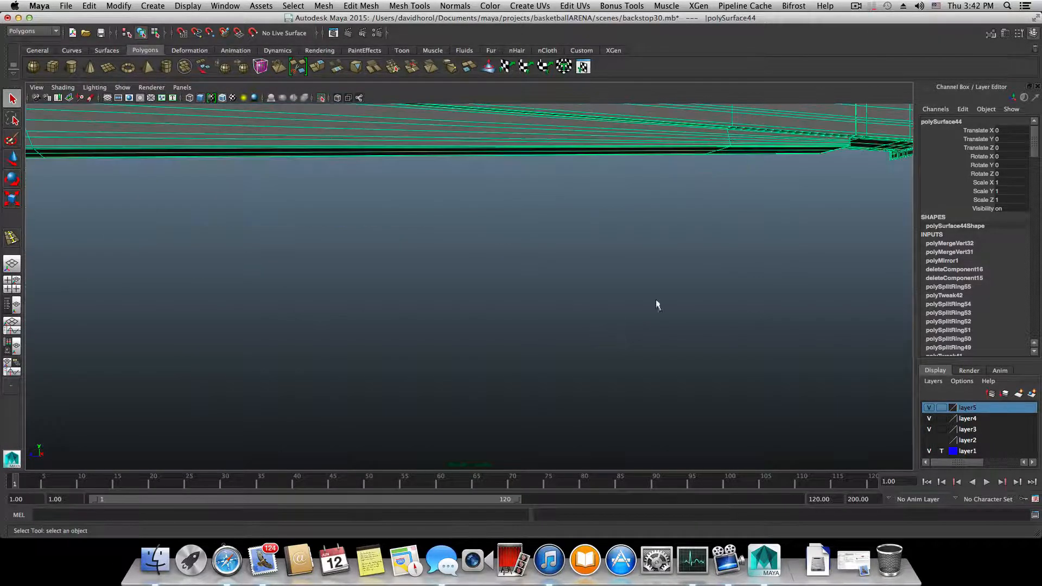
{"action": "middle_click_drag", "start_coordinate": [724, 262], "coordinate": [349, 344], "text": "alt"}
{"action": "scroll", "coordinate": [337, 303], "scroll_direction": "up", "scroll_amount": 5}
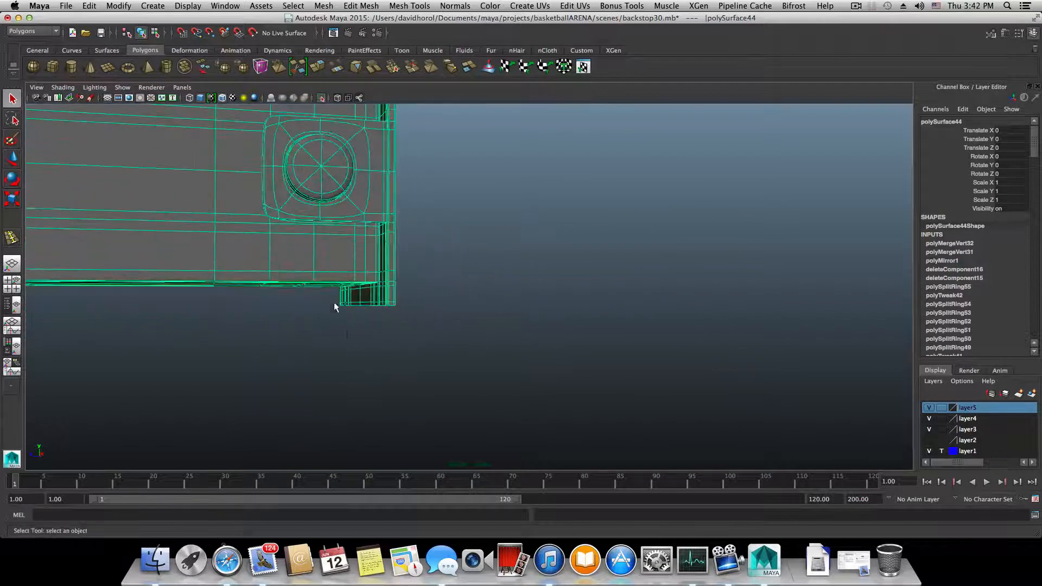
{"action": "middle_click_drag", "start_coordinate": [337, 302], "coordinate": [584, 358], "text": "alt"}
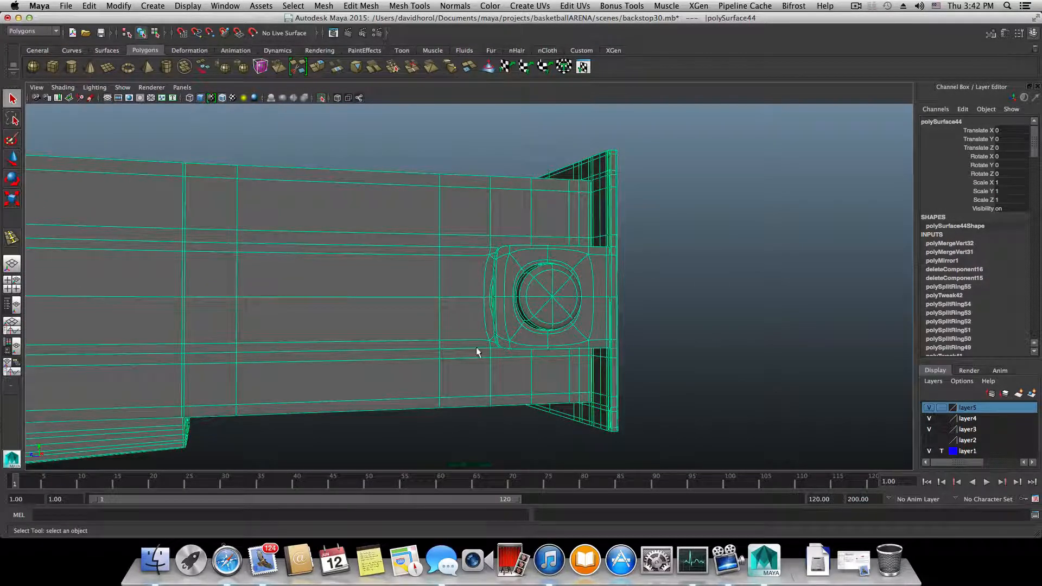
Examine the edge flow along the arm and around the round pivot hole at its lower end.
{"action": "scroll", "coordinate": [500, 354], "scroll_direction": "down", "scroll_amount": 3}
{"action": "scroll", "coordinate": [477, 366], "scroll_direction": "down", "scroll_amount": 2}
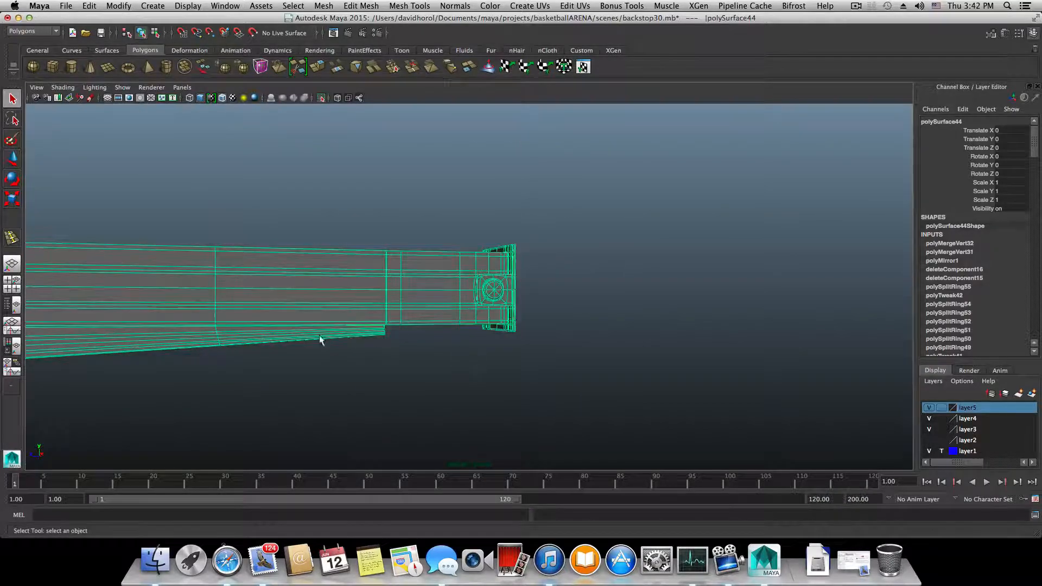
{"action": "middle_click_drag", "start_coordinate": [322, 340], "coordinate": [541, 352], "text": "alt"}
{"action": "scroll", "coordinate": [455, 363], "scroll_direction": "up", "scroll_amount": 5}
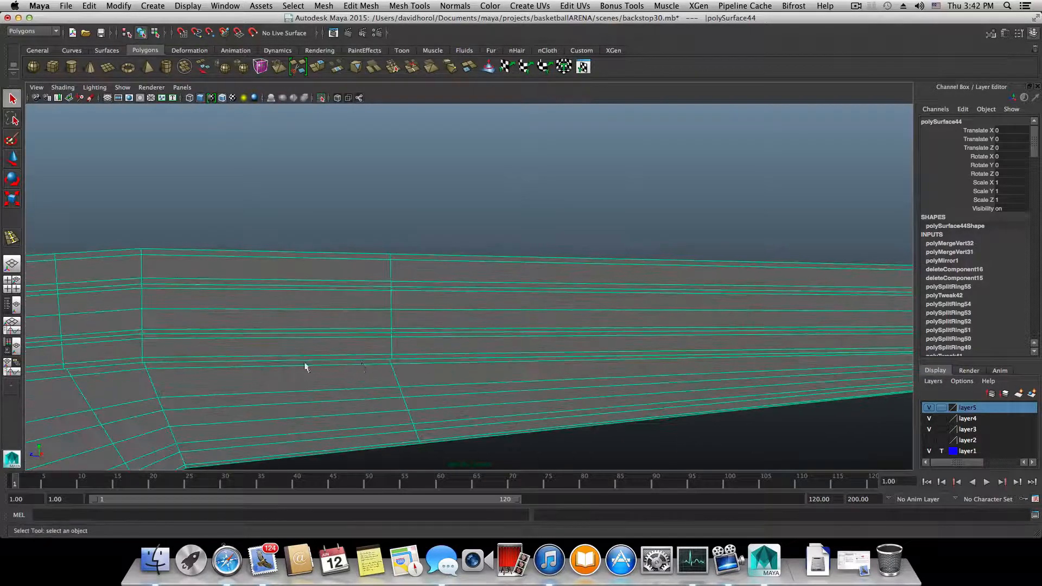
{"action": "middle_click_drag", "start_coordinate": [327, 355], "coordinate": [413, 290], "text": "alt"}
{"action": "left_click_drag", "start_coordinate": [166, 294], "coordinate": [267, 287], "text": "alt"}
{"action": "scroll", "coordinate": [313, 278], "scroll_direction": "up", "scroll_amount": 5}
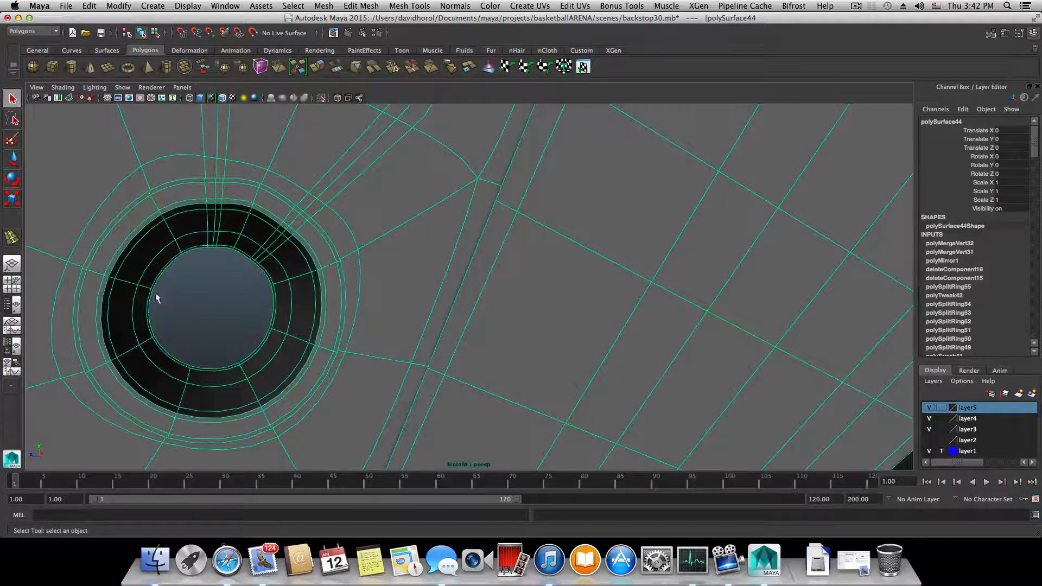
{"action": "left_click_drag", "start_coordinate": [325, 234], "coordinate": [347, 294], "text": "alt"}
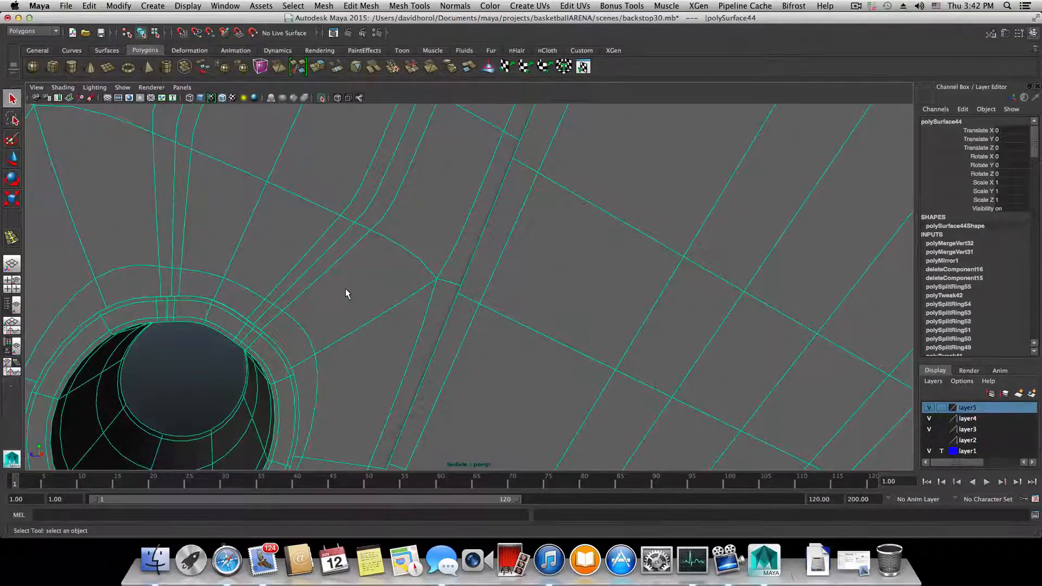
Turn off the smooth preview on the arm and switch to edge selection for the tight edges beside the pivot hole.
{"action": "key", "text": "1"}
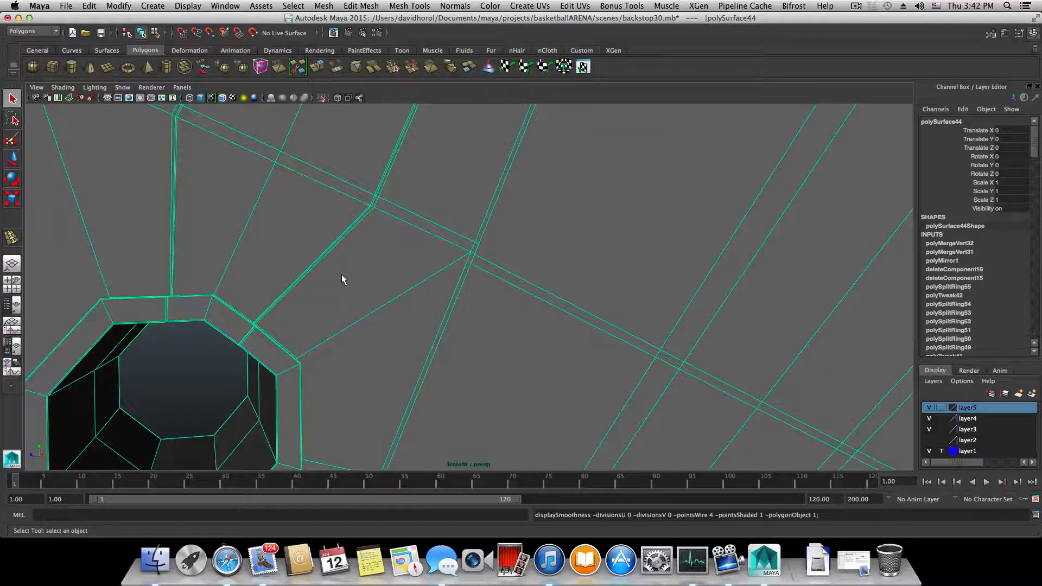
{"action": "right_click_drag", "start_coordinate": [342, 278], "coordinate": [346, 255]}
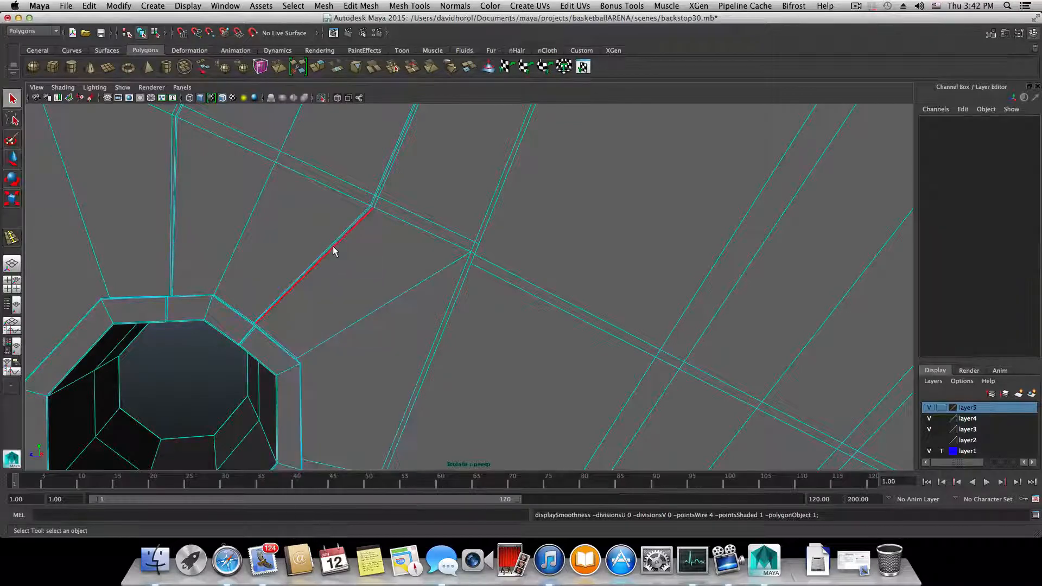
{"action": "scroll", "coordinate": [336, 255], "scroll_direction": "up", "scroll_amount": 5}
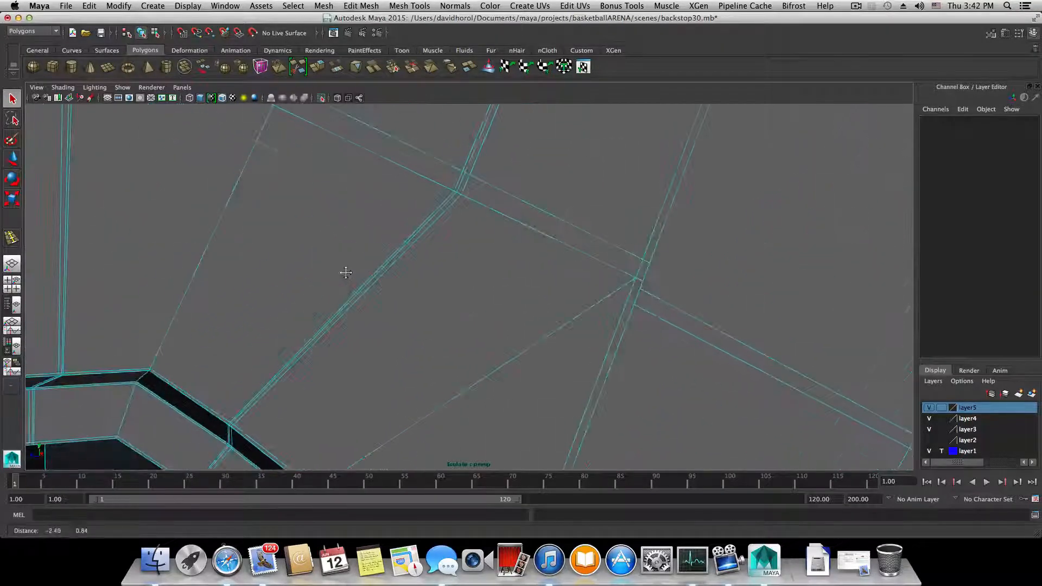
{"action": "scroll", "coordinate": [346, 272], "scroll_direction": "up", "scroll_amount": 4}
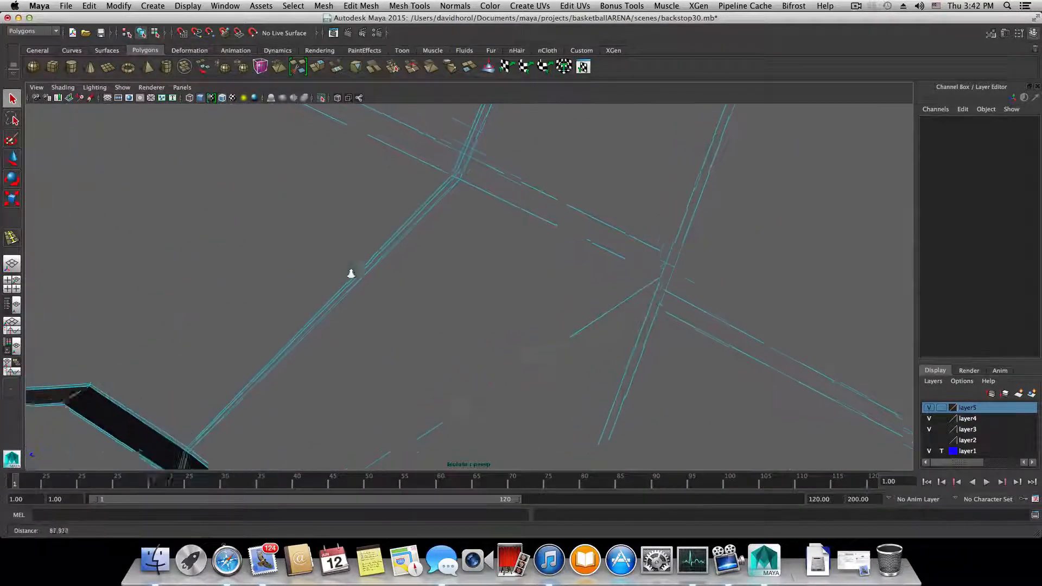
{"action": "left_click", "coordinate": [347, 264]}
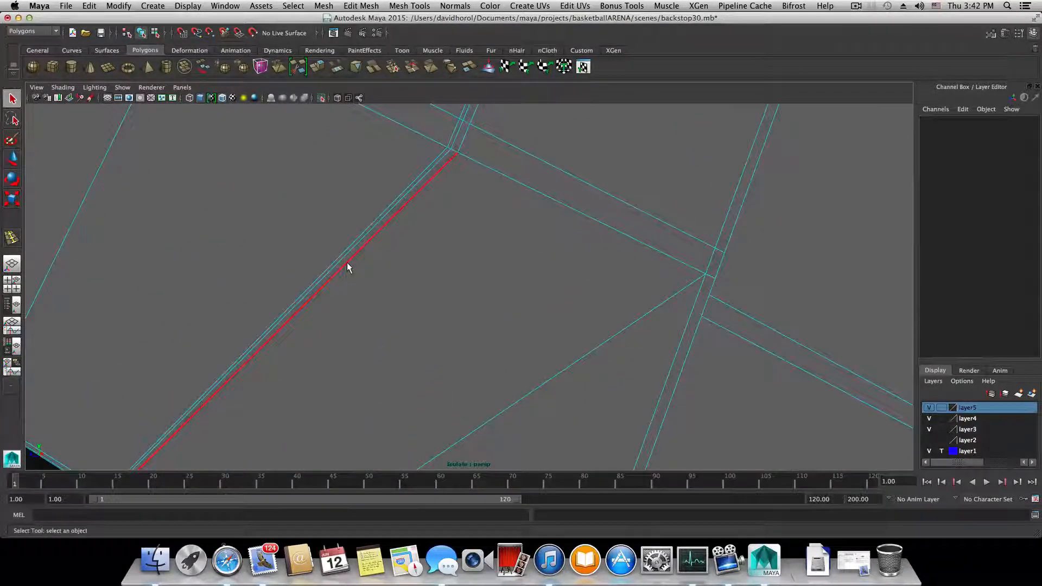
{"action": "scroll", "coordinate": [347, 262], "scroll_direction": "down", "scroll_amount": 2}
Delete the two groups of three closely spaced edges running up from the pivot hole, on both sides of the arm.
{"action": "left_click", "coordinate": [379, 287]}
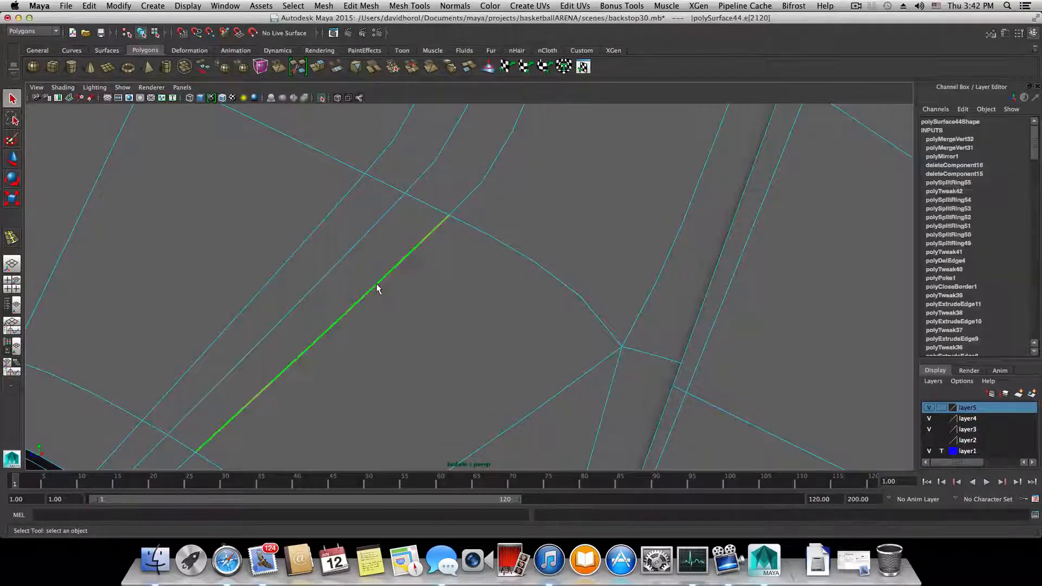
{"action": "left_click", "coordinate": [331, 262], "text": "shift"}
{"action": "left_click", "coordinate": [302, 251], "text": "shift"}
{"action": "scroll", "coordinate": [299, 274], "scroll_direction": "up", "scroll_amount": 2}
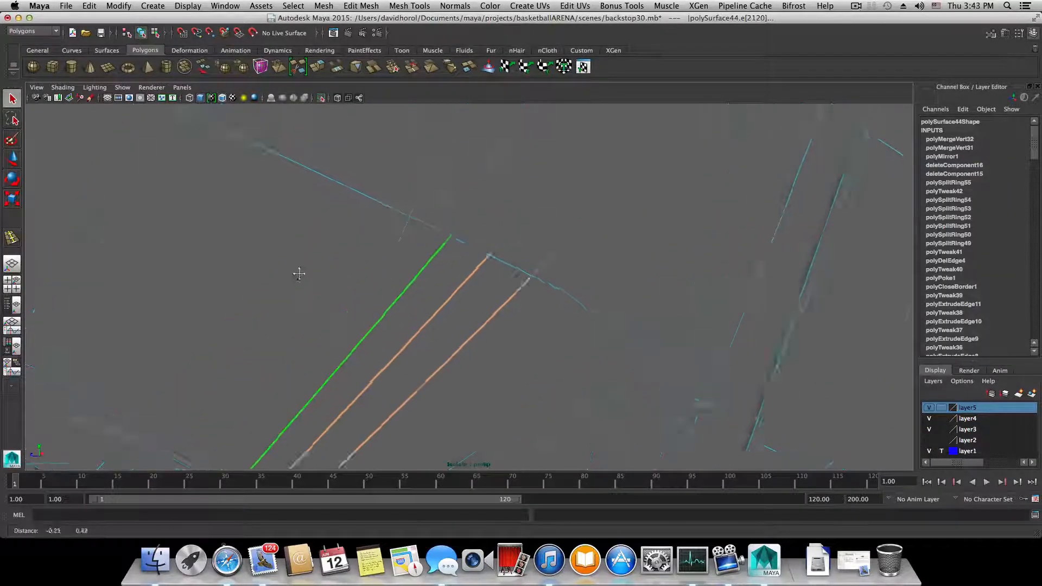
{"action": "scroll", "coordinate": [299, 274], "scroll_direction": "down", "scroll_amount": 2}
{"action": "left_click", "coordinate": [314, 268], "text": "shift"}
{"action": "left_click", "coordinate": [279, 262], "text": "shift"}
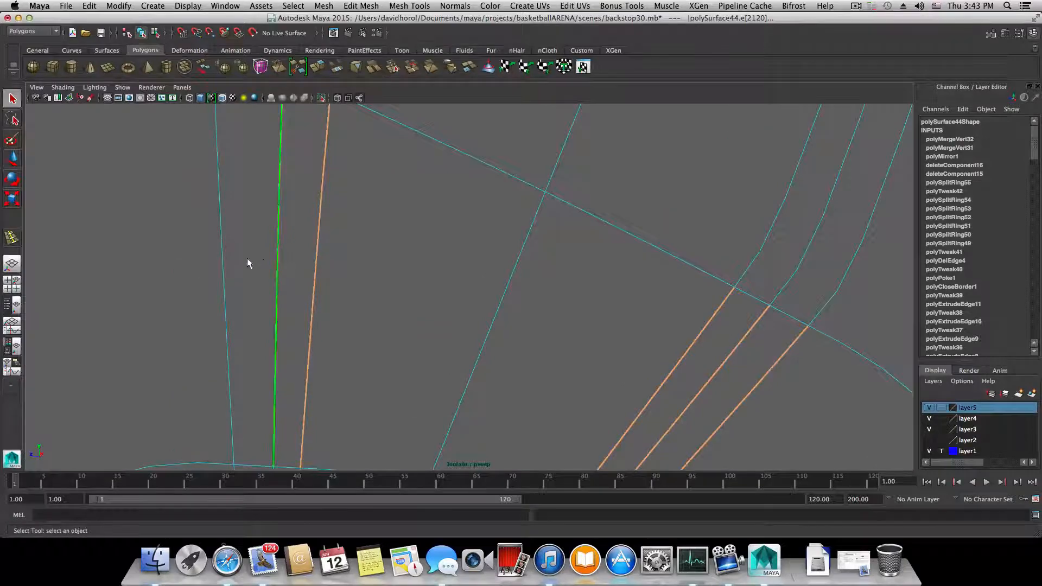
{"action": "left_click", "coordinate": [229, 259], "text": "shift"}
{"action": "right_click_drag", "start_coordinate": [592, 315], "coordinate": [535, 329], "text": "alt"}
{"action": "left_click_drag", "start_coordinate": [370, 293], "coordinate": [602, 302], "text": "alt"}
{"action": "middle_click_drag", "start_coordinate": [678, 347], "coordinate": [430, 361], "text": "alt"}
{"action": "right_click_drag", "start_coordinate": [432, 365], "coordinate": [620, 351], "text": "alt"}
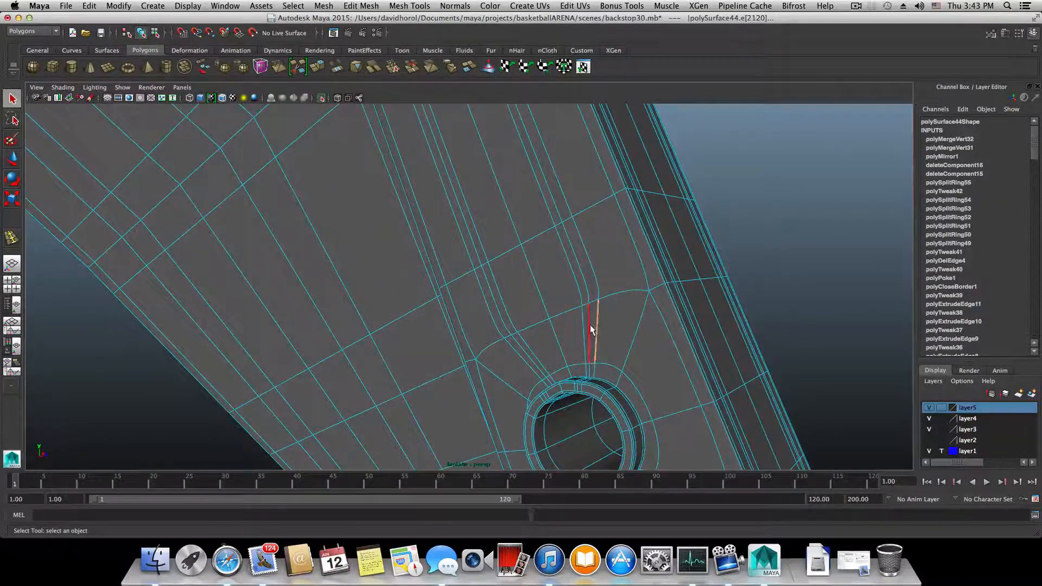
{"action": "left_click", "coordinate": [535, 361], "text": "shift"}
{"action": "left_click", "coordinate": [529, 356], "text": "shift"}
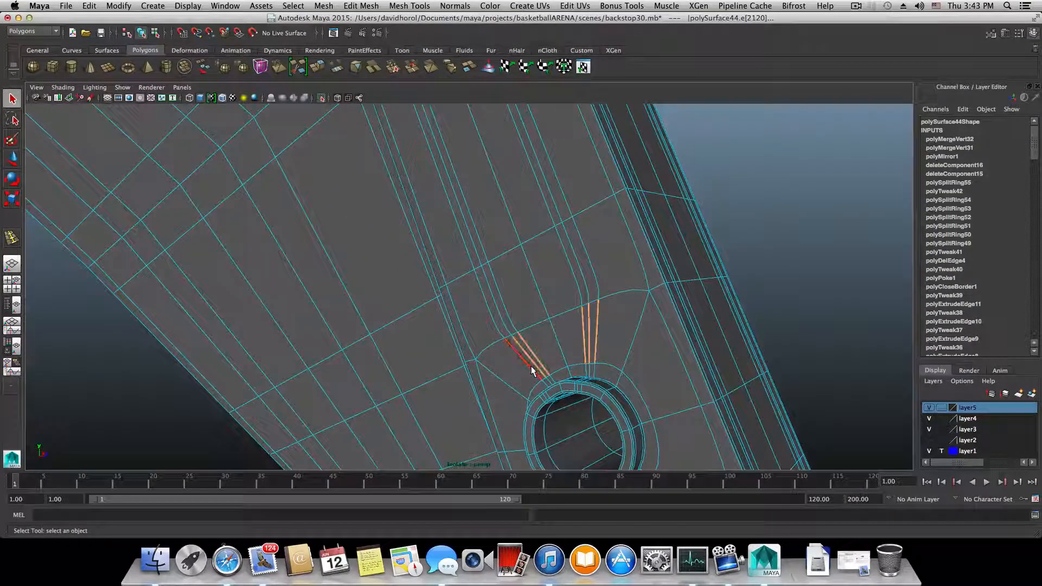
{"action": "left_click", "coordinate": [524, 358], "text": "shift"}
{"action": "right_click_drag", "start_coordinate": [558, 351], "coordinate": [531, 351], "text": "shift"}
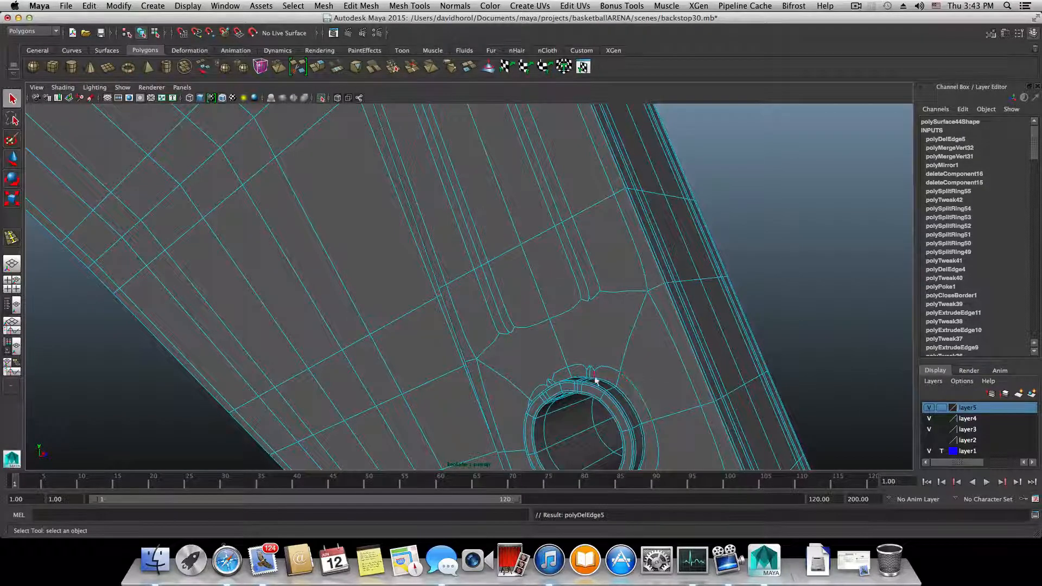
Delete the leftover short edge segments crossing the rim of the pivot hole below the removed edges.
{"action": "left_click_drag", "start_coordinate": [616, 379], "coordinate": [355, 159], "text": "alt"}
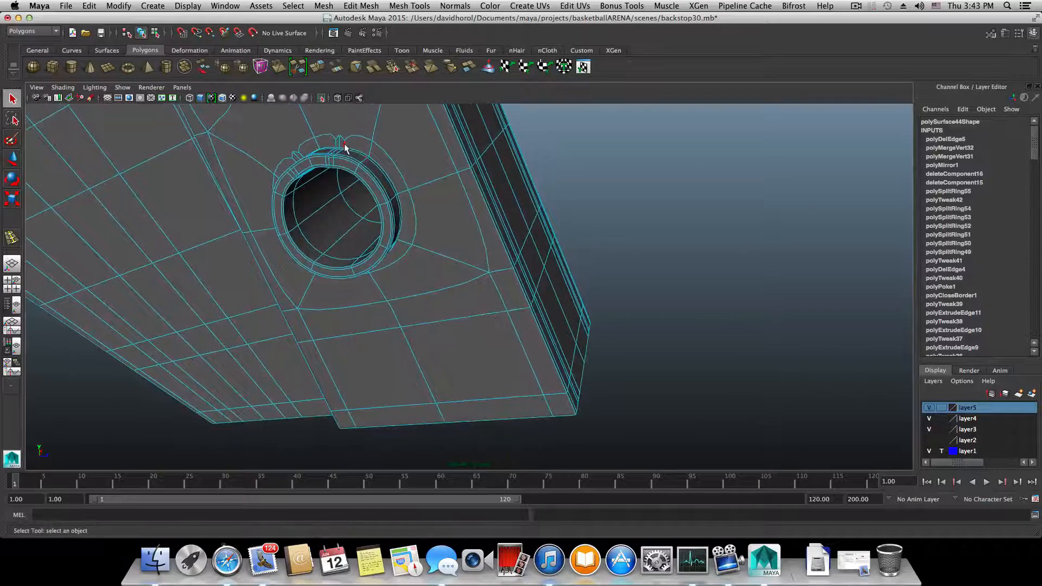
{"action": "left_click", "coordinate": [345, 146]}
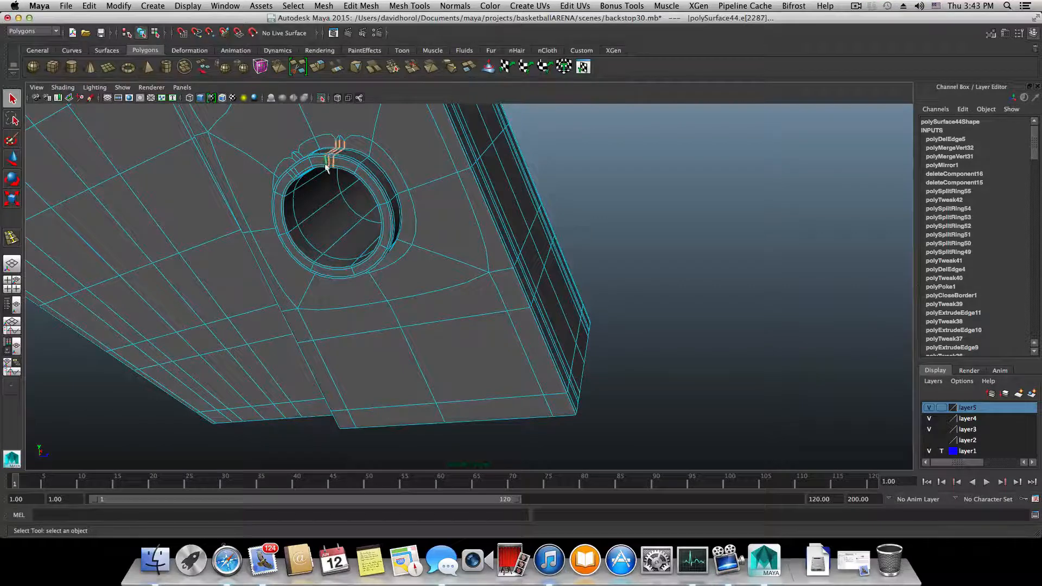
{"action": "left_click", "coordinate": [294, 176], "text": "shift"}
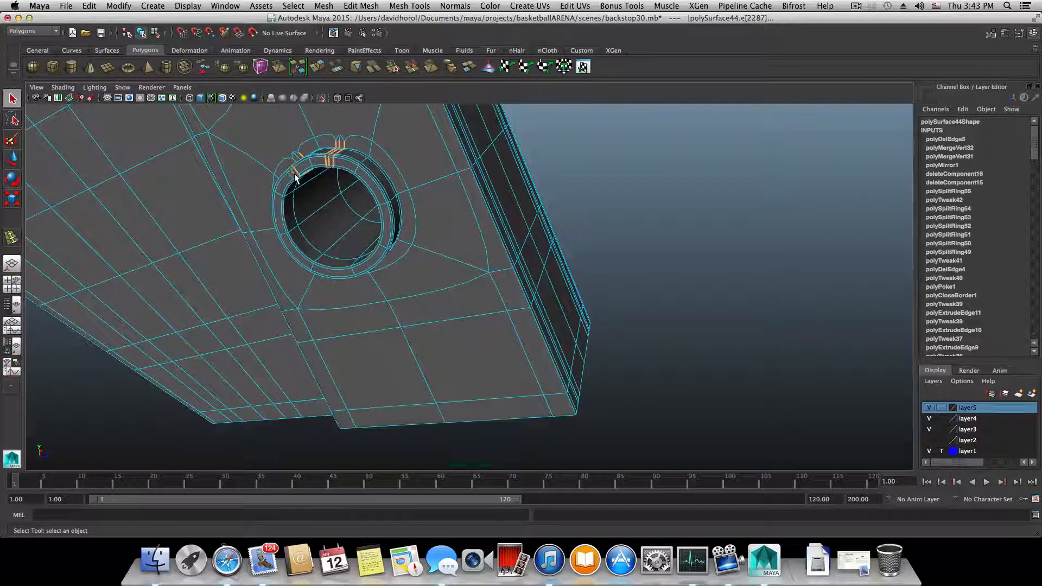
{"action": "left_click", "coordinate": [293, 179], "text": "shift"}
{"action": "left_click_drag", "start_coordinate": [430, 202], "coordinate": [403, 195], "text": "alt"}
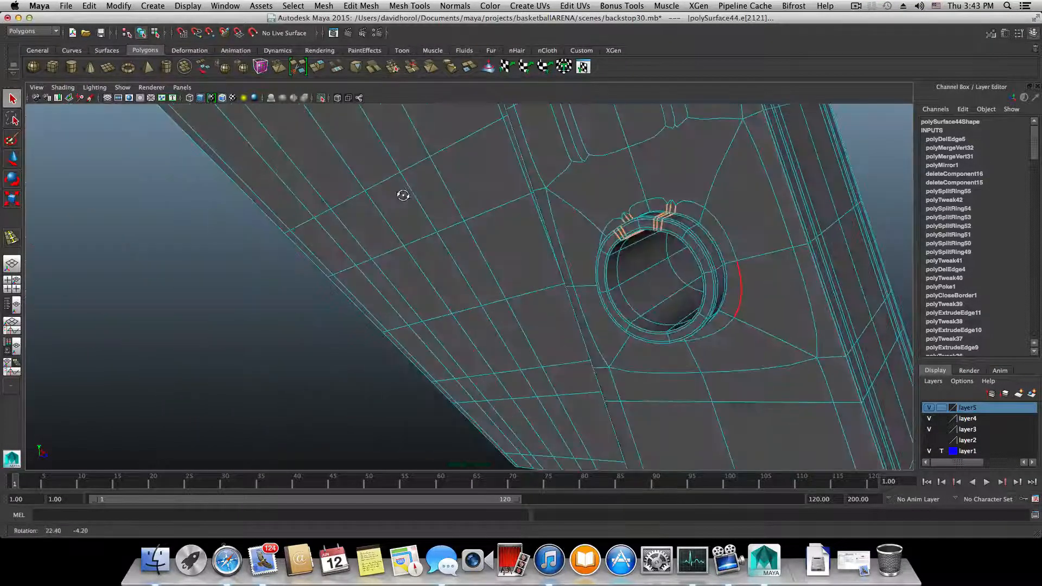
{"action": "left_click_drag", "start_coordinate": [652, 228], "coordinate": [668, 244], "text": "alt"}
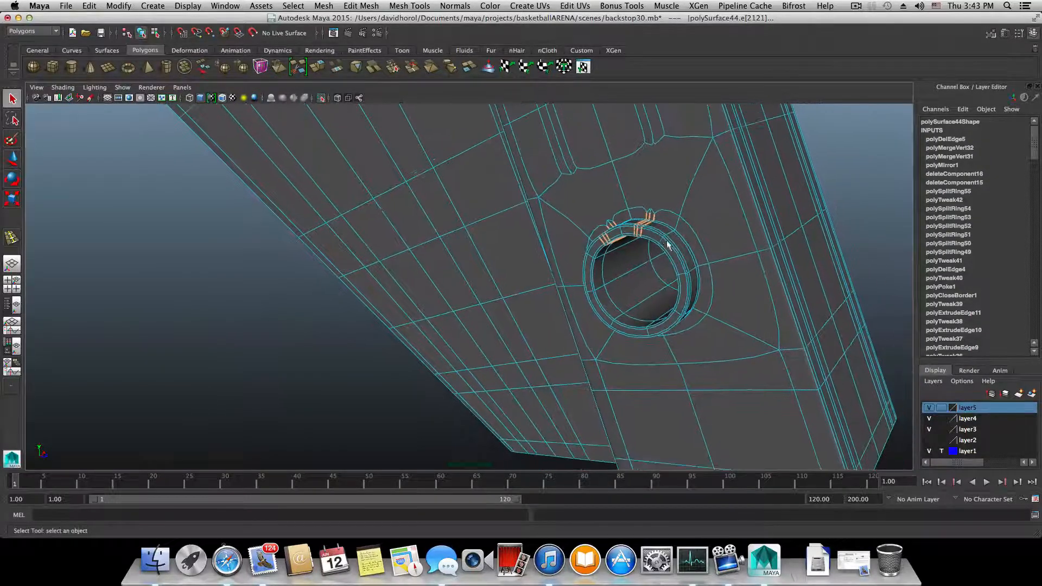
{"action": "right_click", "coordinate": [648, 219], "text": "shift"}
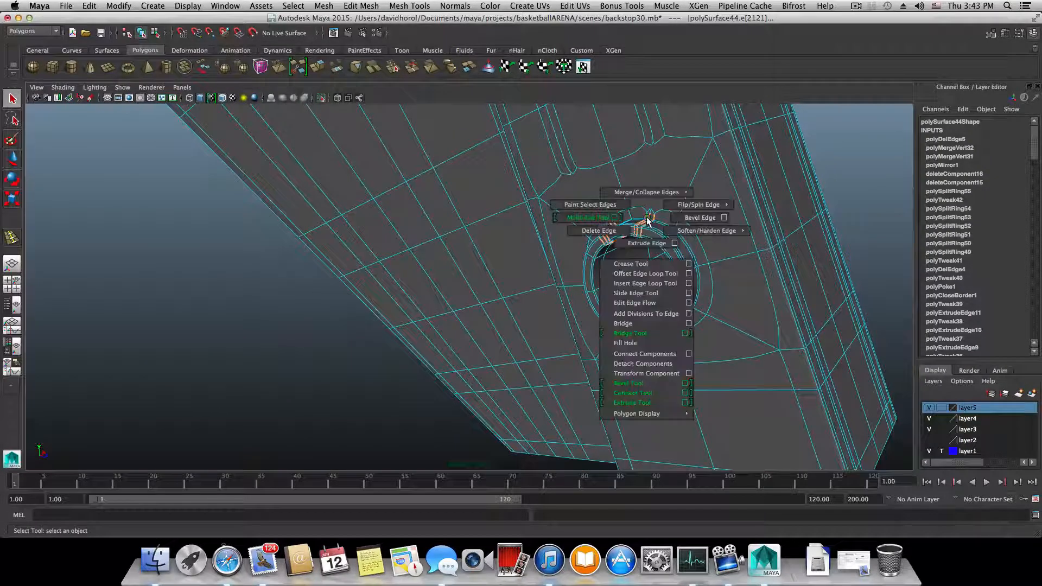
{"action": "left_click", "coordinate": [617, 229]}
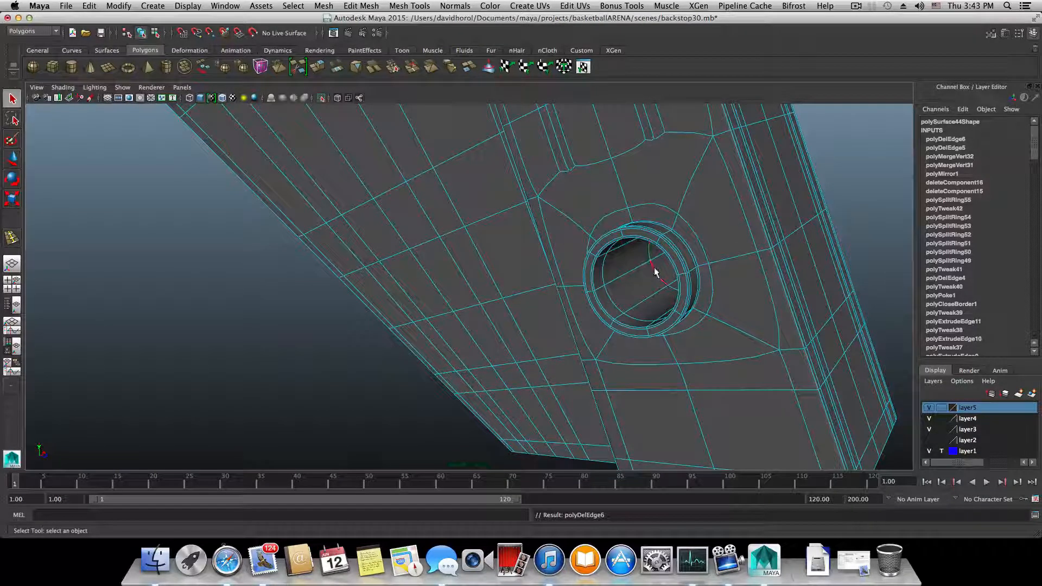
Return the arm to its unsmoothed display and inspect the cut-off edge ends above the pivot hole.
{"action": "key", "text": "3"}
{"action": "key", "text": "1"}
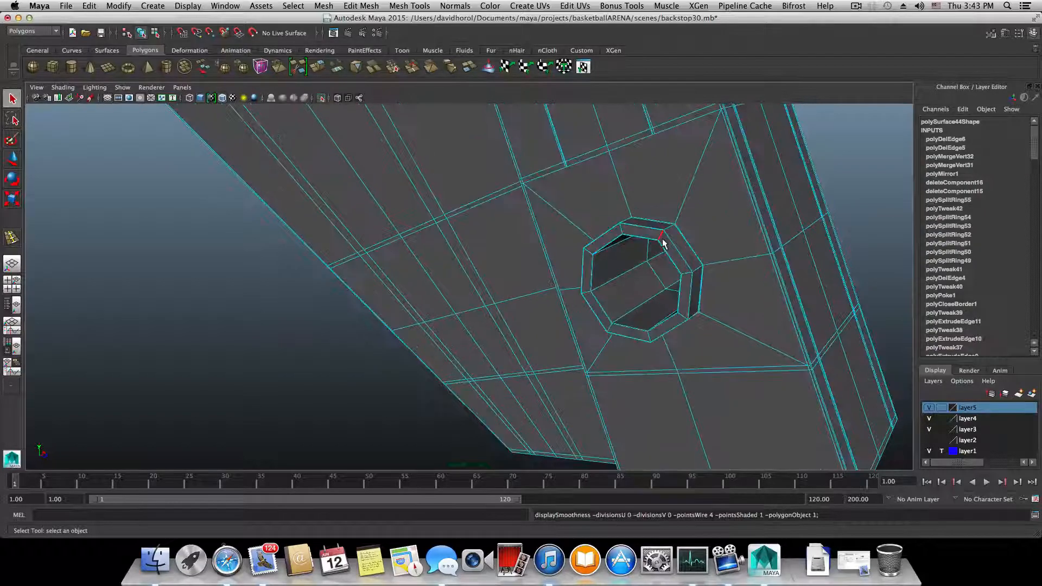
{"action": "left_click_drag", "start_coordinate": [740, 263], "coordinate": [562, 291], "text": "alt"}
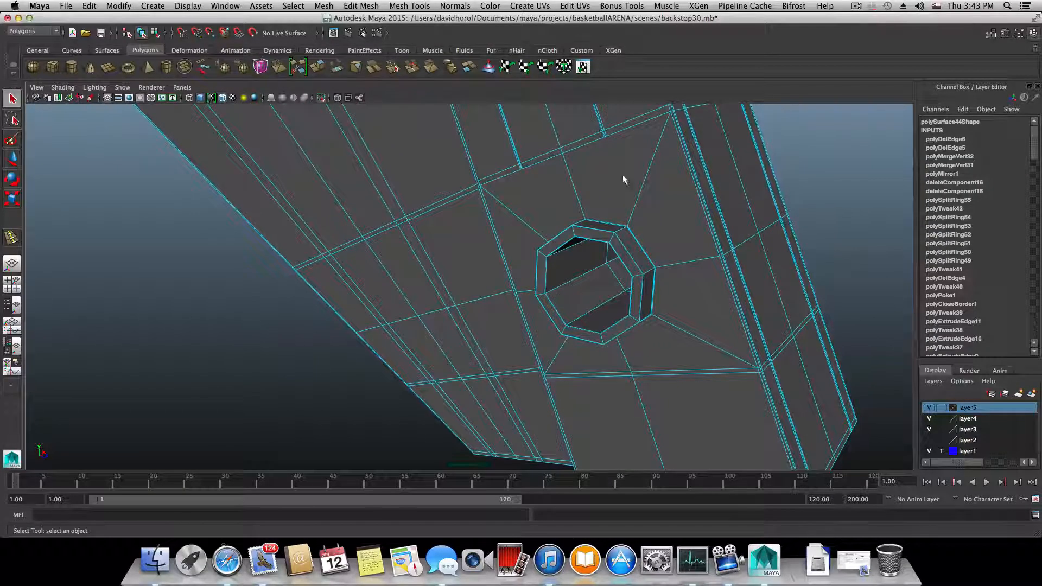
{"action": "left_click_drag", "start_coordinate": [687, 253], "coordinate": [446, 157], "text": "alt"}
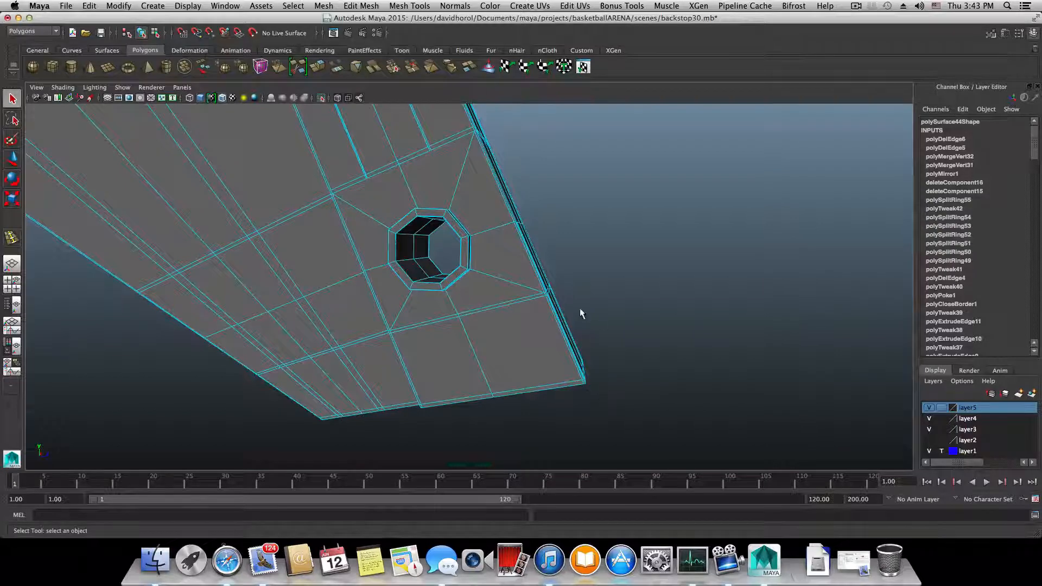
{"action": "scroll", "coordinate": [418, 194], "scroll_direction": "up", "scroll_amount": 6}
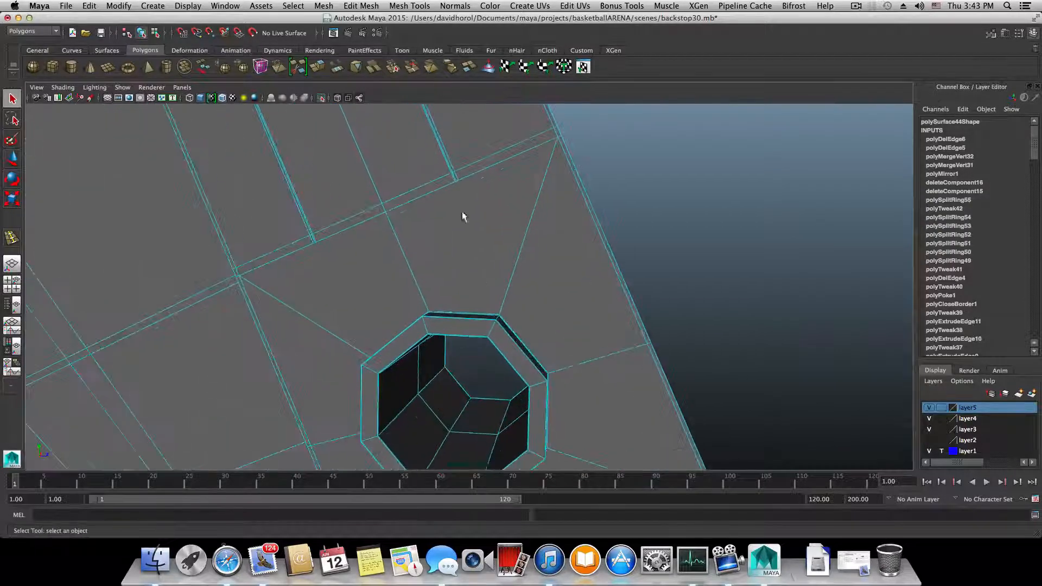
{"action": "scroll", "coordinate": [485, 207], "scroll_direction": "up", "scroll_amount": 3}
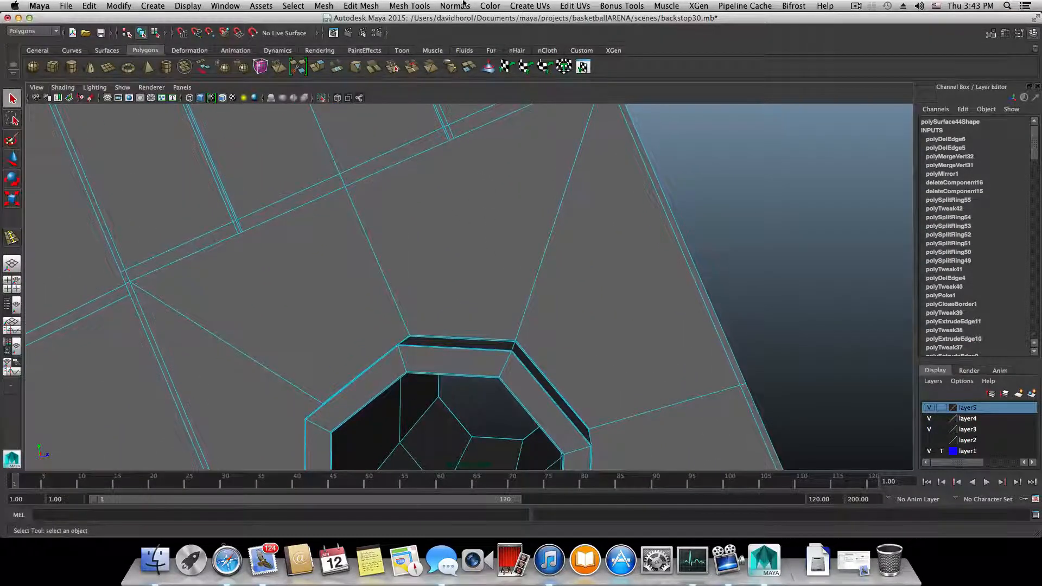
{"action": "left_click", "coordinate": [442, 5]}
{"action": "mouse_move", "coordinate": [409, 6]}
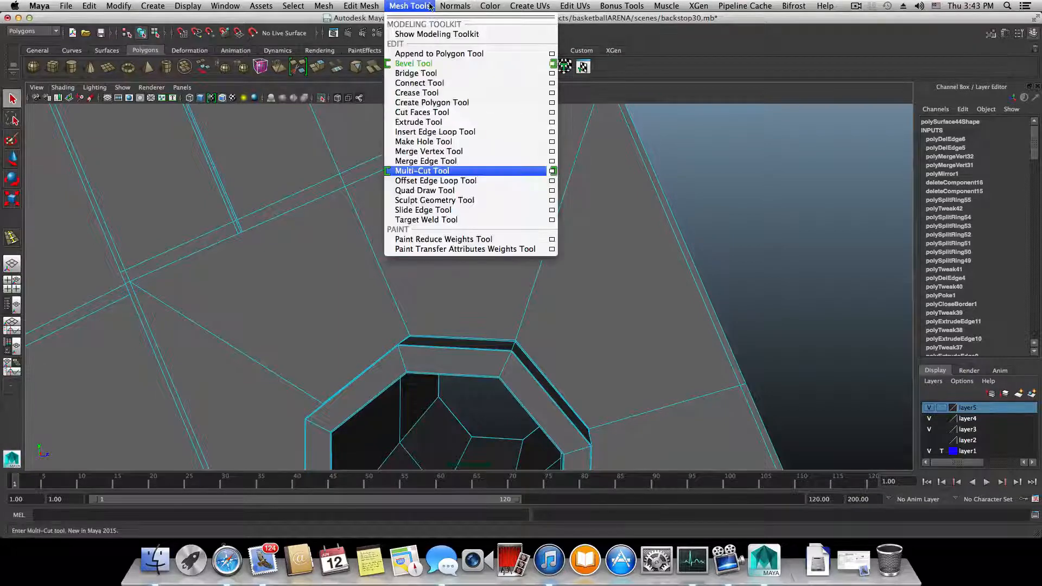
{"action": "left_click", "coordinate": [446, 157]}
{"action": "scroll", "coordinate": [480, 169], "scroll_direction": "up", "scroll_amount": 5}
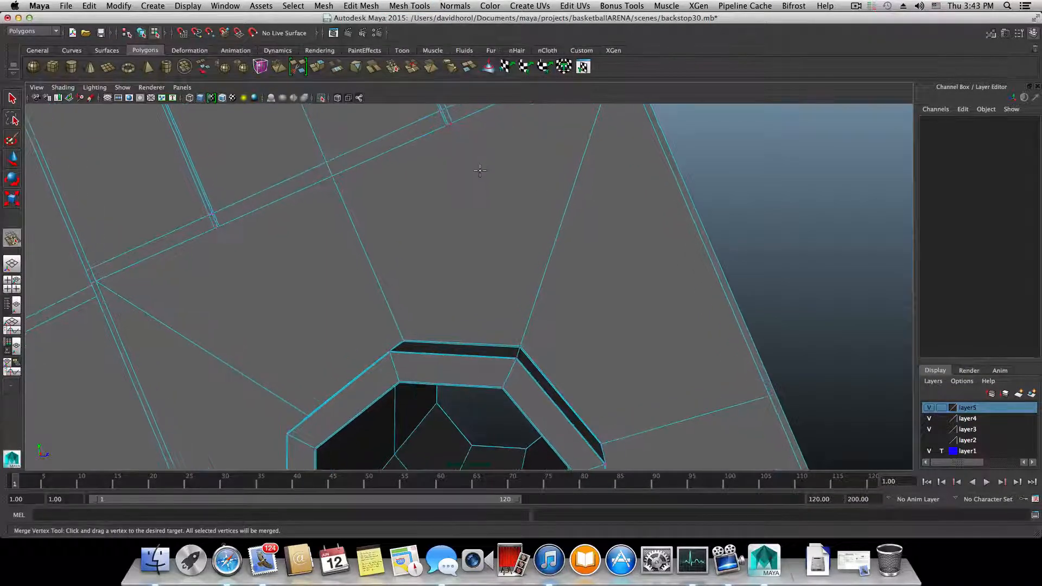
{"action": "scroll", "coordinate": [481, 188], "scroll_direction": "up", "scroll_amount": 3}
{"action": "scroll", "coordinate": [483, 189], "scroll_direction": "down", "scroll_amount": 2}
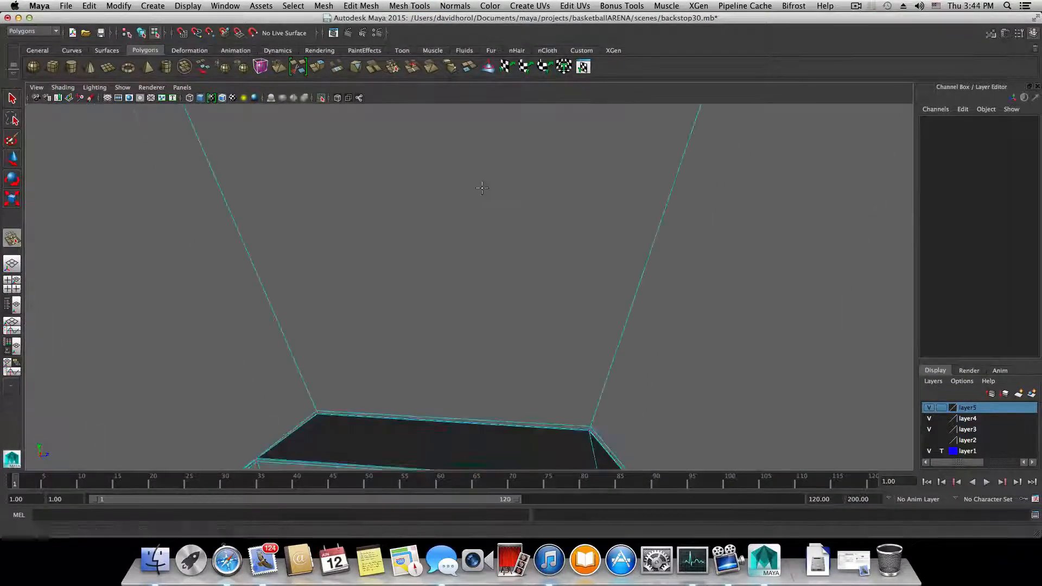
{"action": "middle_click_drag", "start_coordinate": [476, 168], "coordinate": [485, 268], "text": "alt"}
{"action": "scroll", "coordinate": [485, 268], "scroll_direction": "down", "scroll_amount": 4}
{"action": "middle_click_drag", "start_coordinate": [482, 228], "coordinate": [485, 281], "text": "alt"}
{"action": "scroll", "coordinate": [485, 280], "scroll_direction": "up", "scroll_amount": 3}
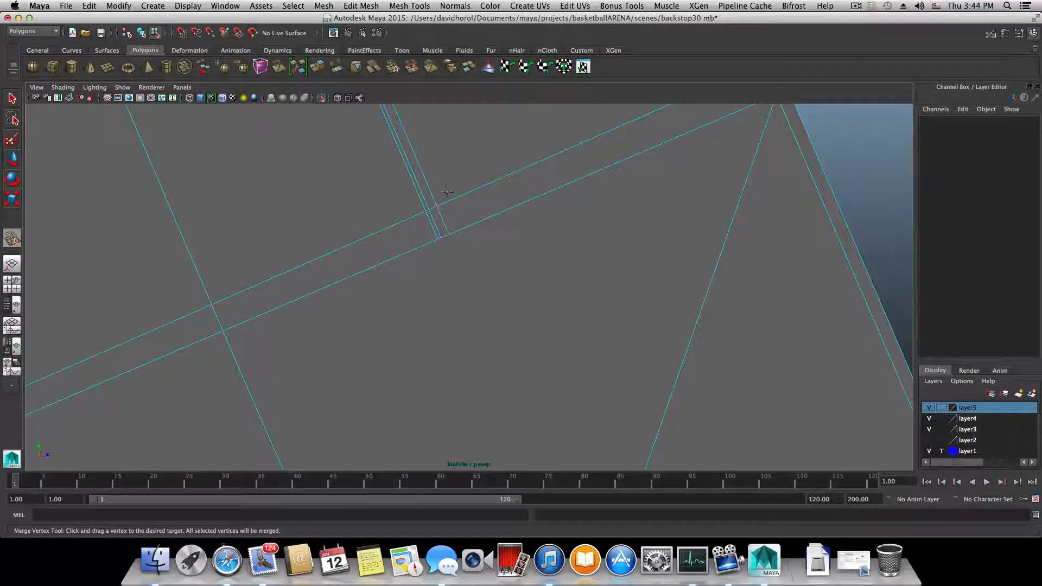
{"action": "key", "text": "ctrl+z"}
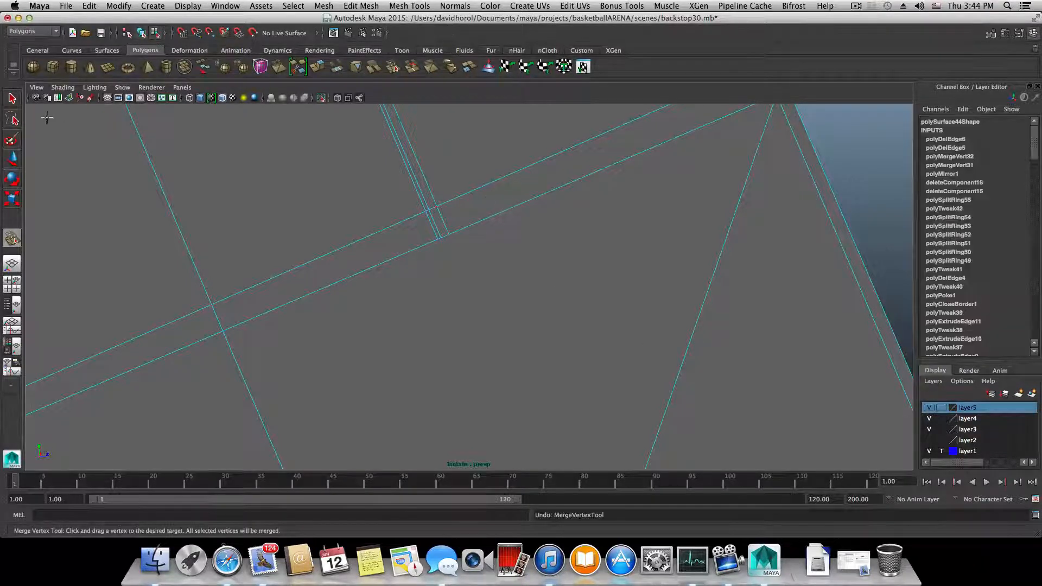
{"action": "left_click", "coordinate": [12, 98]}
Start a Multi-Cut at the cut-off edge end above the pivot hole and run it down beside the hole across the double edges below.
{"action": "left_click", "coordinate": [409, 6]}
{"action": "left_click", "coordinate": [452, 175]}
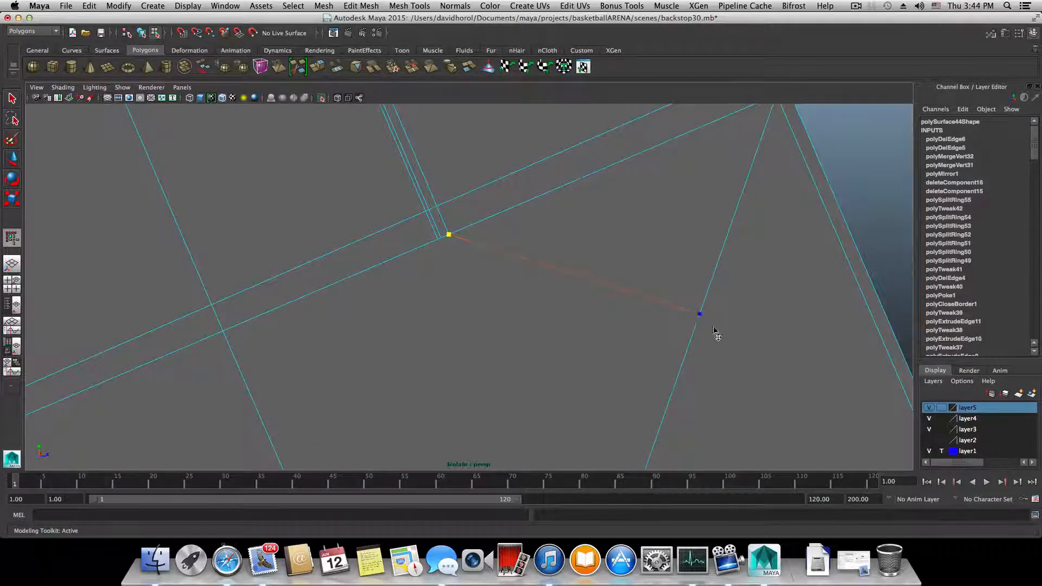
{"action": "scroll", "coordinate": [714, 332], "scroll_direction": "down", "scroll_amount": 8}
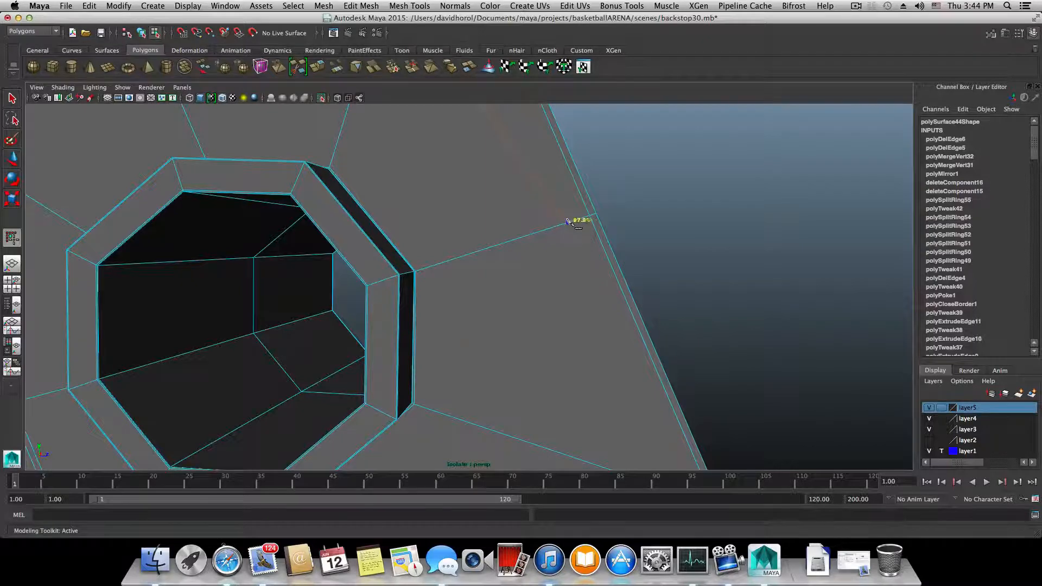
{"action": "middle_click_drag", "start_coordinate": [593, 293], "coordinate": [518, 112], "text": "alt"}
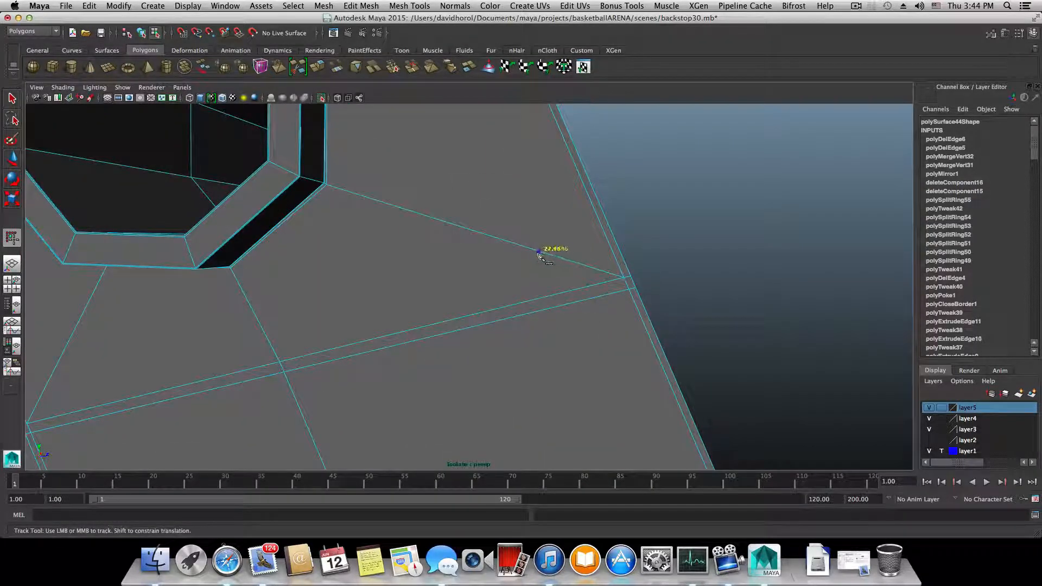
{"action": "left_click", "coordinate": [512, 243]}
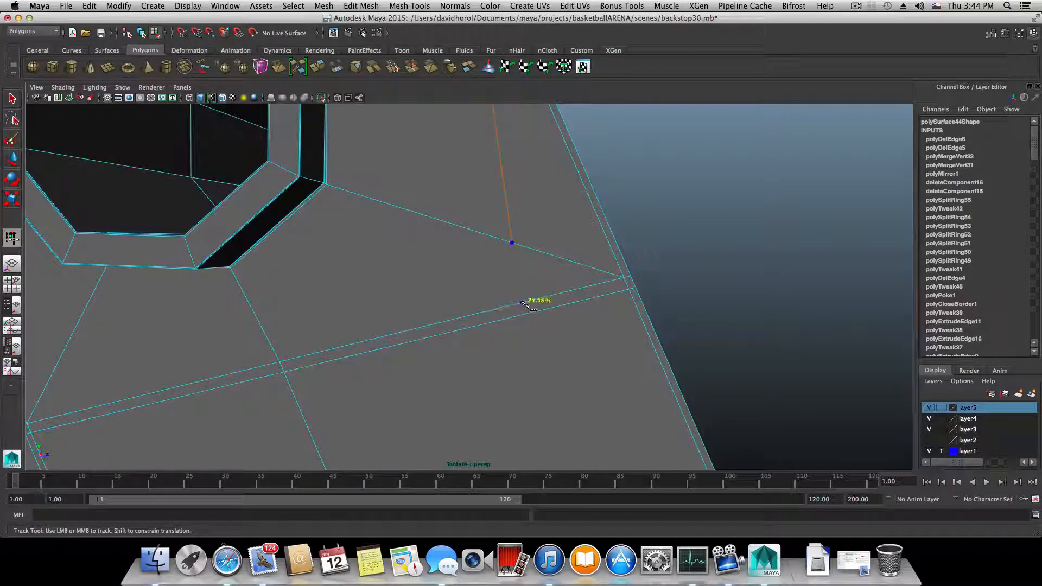
{"action": "left_click", "coordinate": [537, 299]}
{"action": "left_click", "coordinate": [541, 311]}
Continue the cut down to the lower border of the arm's side and over the rim onto the end face.
{"action": "scroll", "coordinate": [577, 361], "scroll_direction": "down", "scroll_amount": 5}
{"action": "middle_click_drag", "start_coordinate": [574, 356], "coordinate": [528, 249], "text": "alt"}
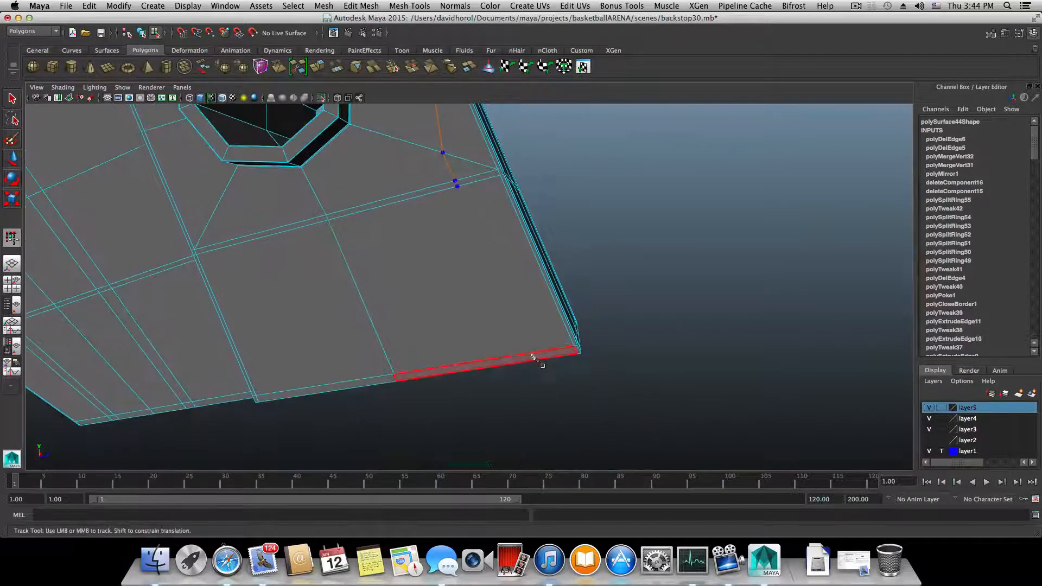
{"action": "left_click", "coordinate": [533, 354]}
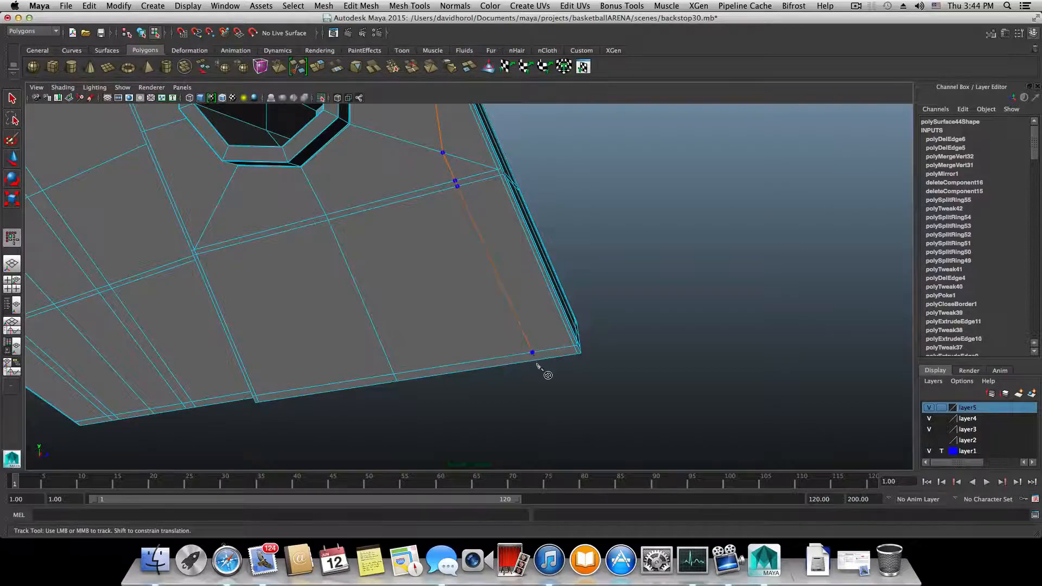
{"action": "left_click_drag", "start_coordinate": [542, 368], "coordinate": [431, 286], "text": "alt"}
{"action": "scroll", "coordinate": [430, 286], "scroll_direction": "up", "scroll_amount": 4}
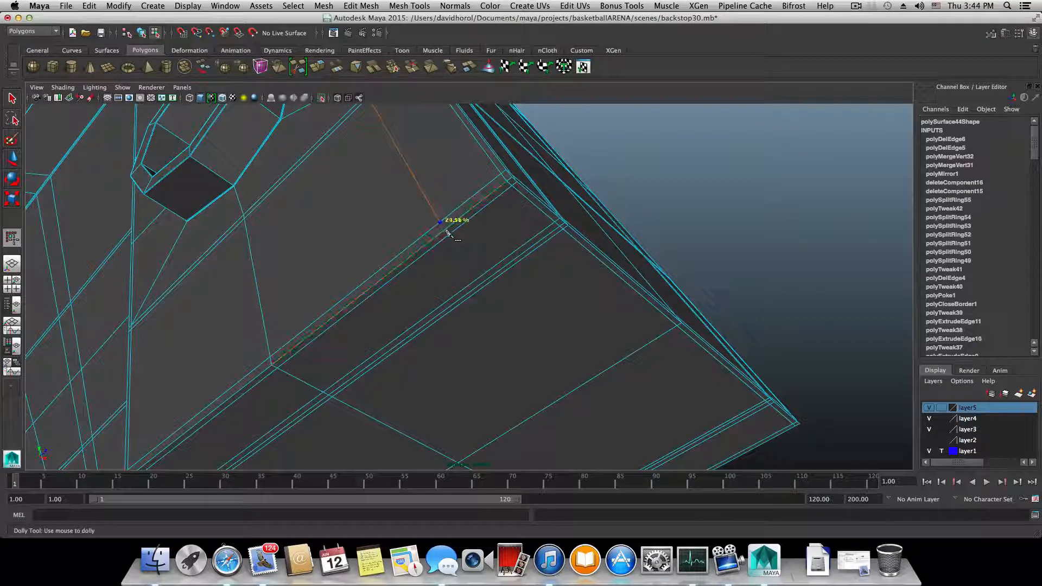
{"action": "left_click", "coordinate": [447, 231]}
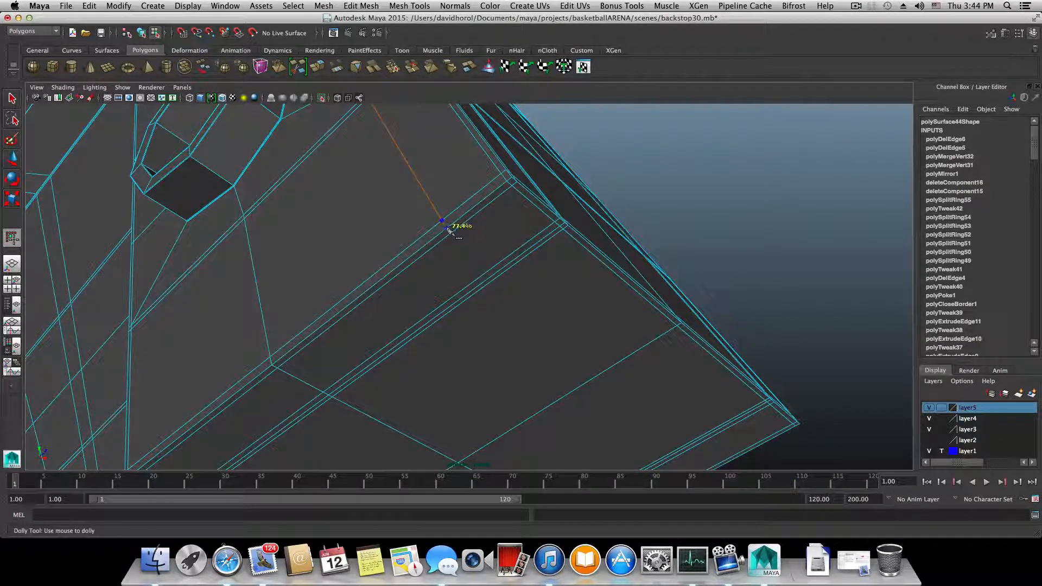
Carry the cut across every edge of the arm's end face and onto the border of the opposite side.
{"action": "left_click_drag", "start_coordinate": [569, 291], "coordinate": [732, 346], "text": "alt"}
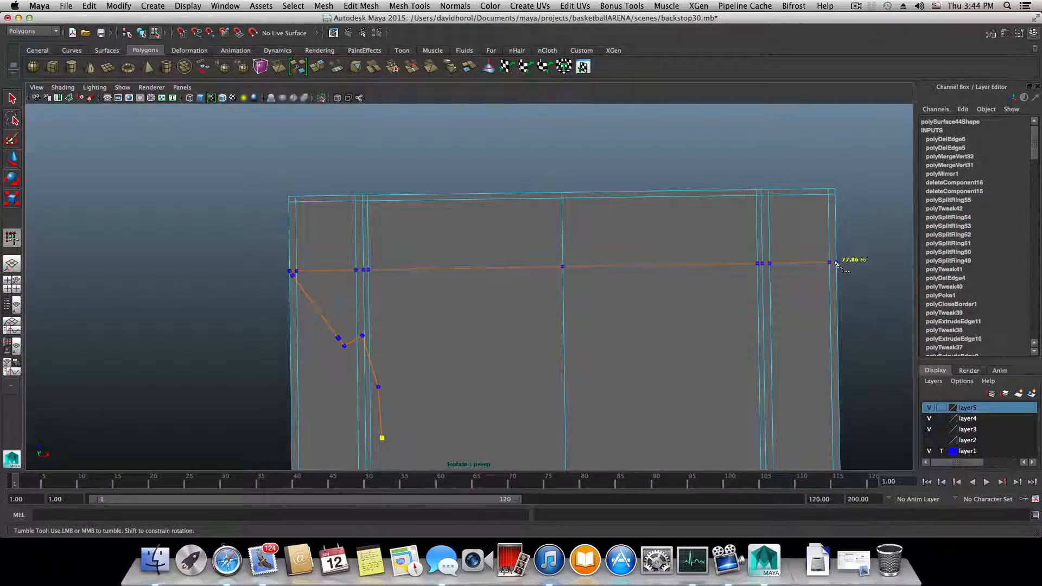
{"action": "left_click_drag", "start_coordinate": [837, 267], "coordinate": [645, 316], "text": "alt"}
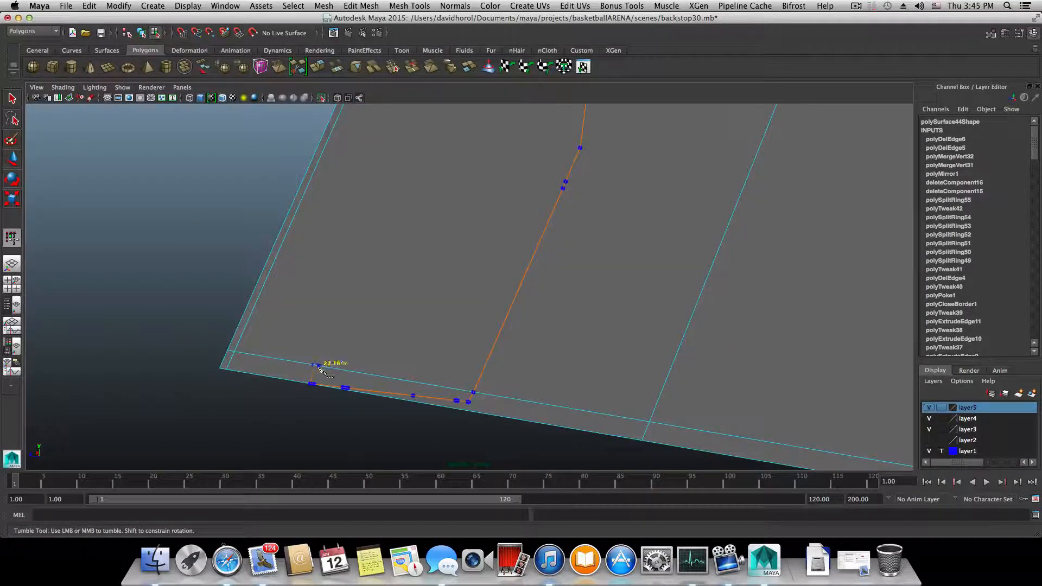
{"action": "left_click_drag", "start_coordinate": [319, 368], "coordinate": [343, 357], "text": "alt"}
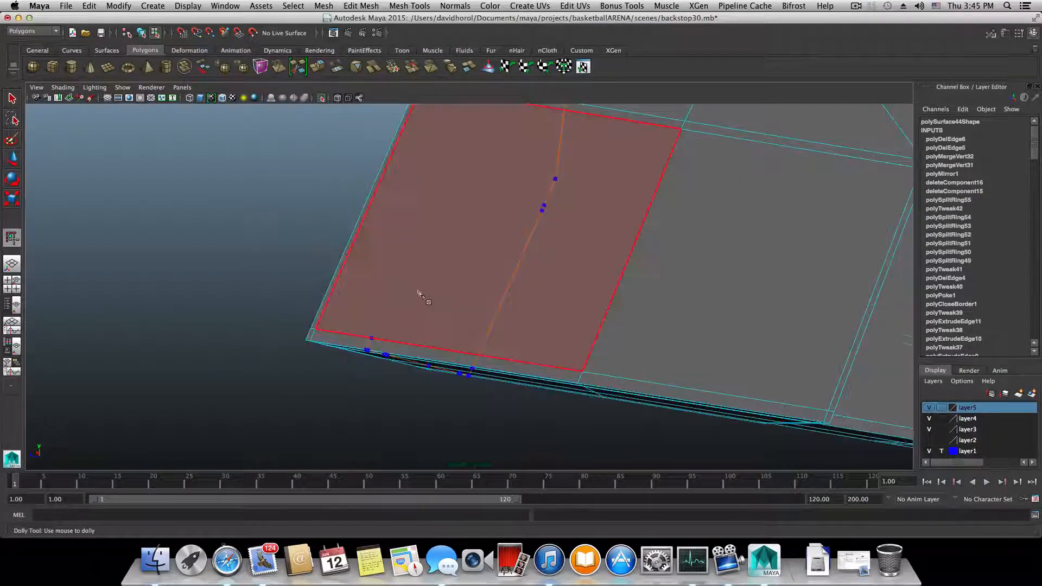
Route the cut up the opposite side, through the double edges and the two radial edges beside the pivot hole.
{"action": "middle_click_drag", "start_coordinate": [421, 296], "coordinate": [388, 371], "text": "alt"}
{"action": "scroll", "coordinate": [388, 370], "scroll_direction": "down", "scroll_amount": 3}
{"action": "left_click_drag", "start_coordinate": [388, 370], "coordinate": [407, 371], "text": "alt"}
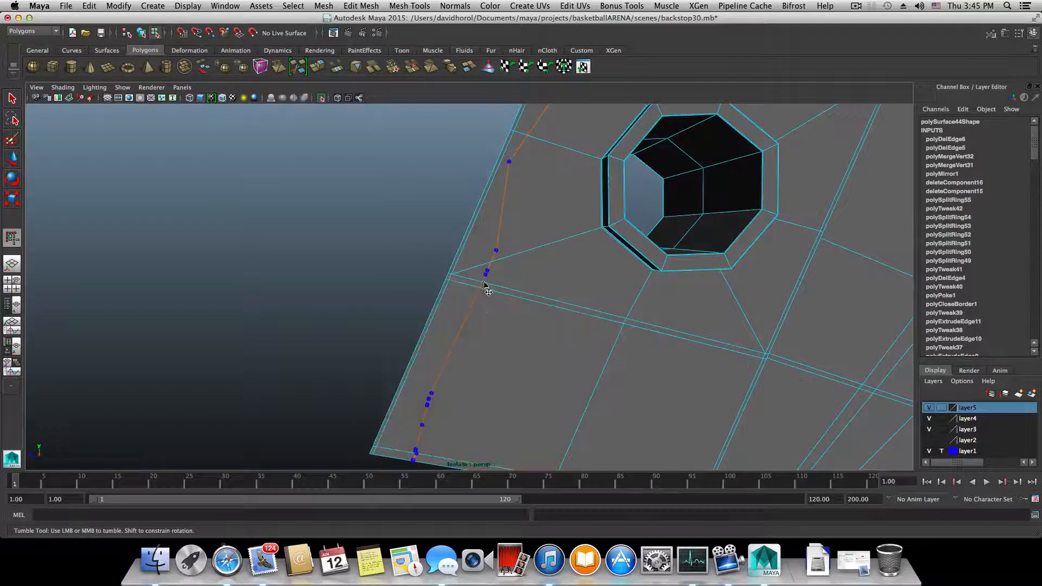
{"action": "left_click_drag", "start_coordinate": [484, 286], "coordinate": [490, 292], "text": "alt"}
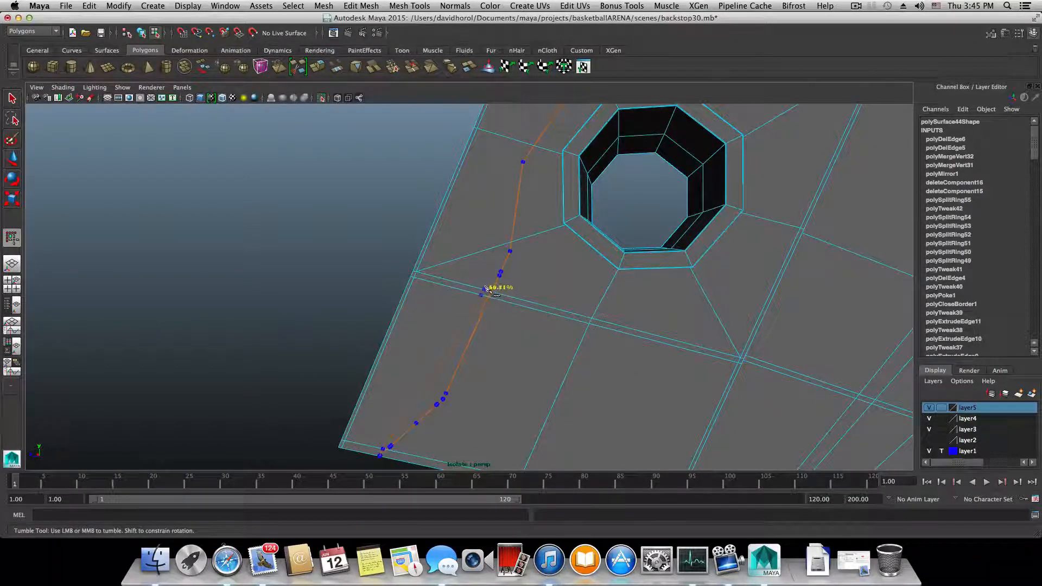
{"action": "left_click", "coordinate": [510, 251]}
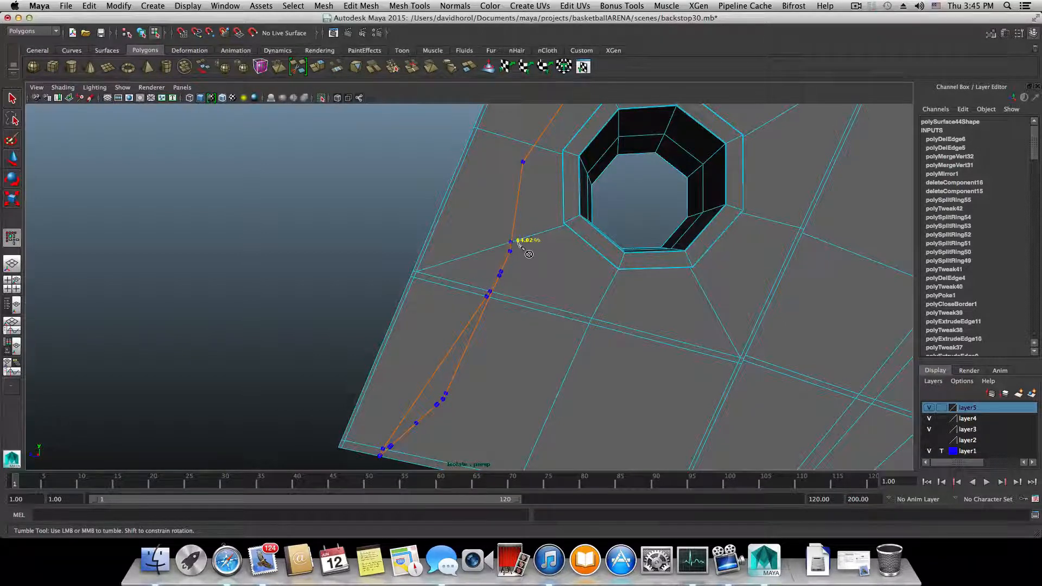
{"action": "left_click", "coordinate": [505, 243]}
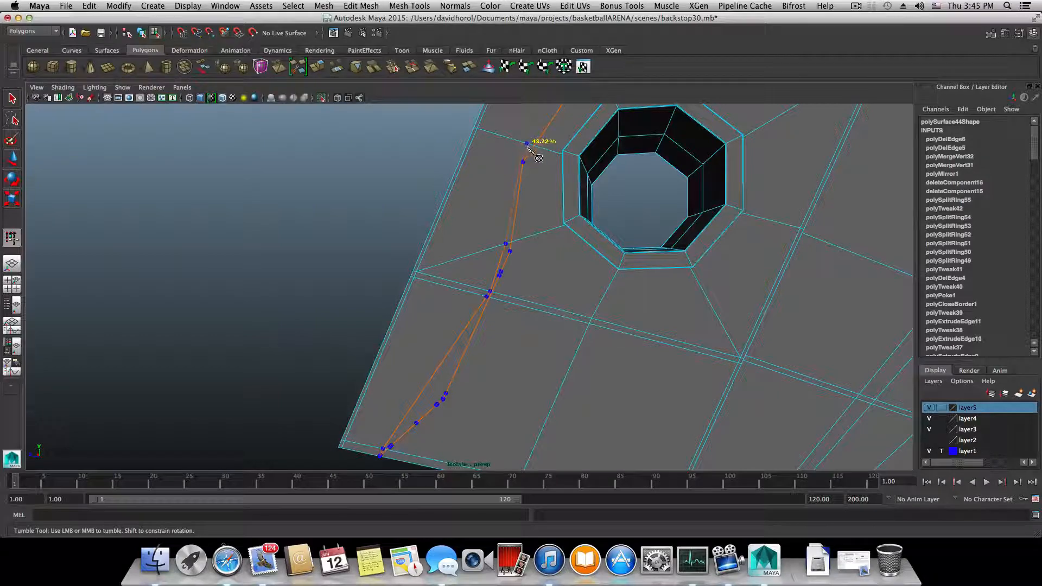
{"action": "left_click", "coordinate": [528, 147]}
Finish the cut at the matching cut-off edge end above the pivot hole on the opposite side and apply it.
{"action": "middle_click_drag", "start_coordinate": [535, 149], "coordinate": [470, 280], "text": "alt"}
{"action": "left_click_drag", "start_coordinate": [503, 299], "coordinate": [539, 249], "text": "alt"}
{"action": "left_click", "coordinate": [491, 224]}
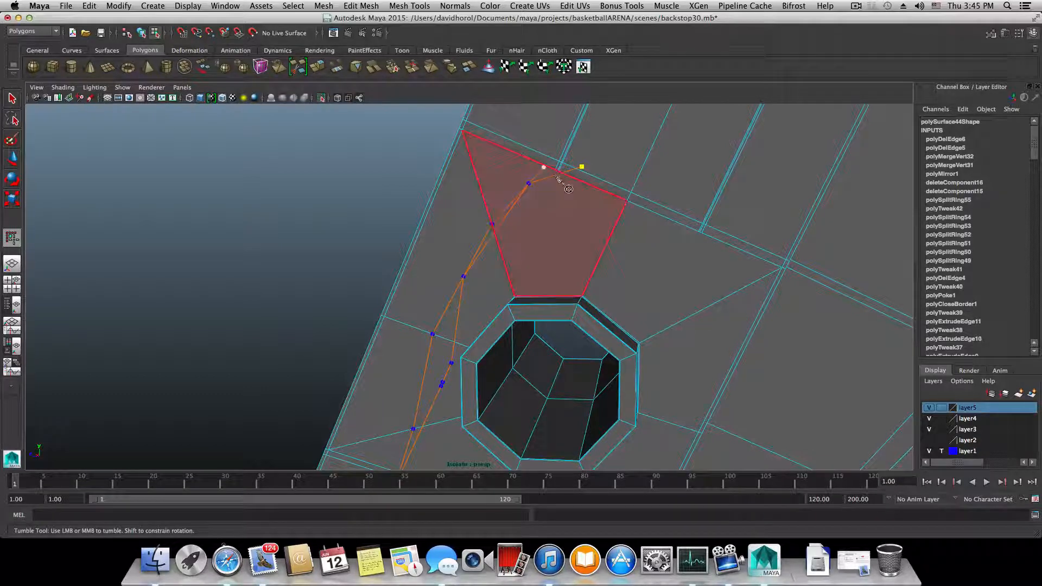
{"action": "left_click_drag", "start_coordinate": [564, 190], "coordinate": [441, 340], "text": "alt"}
{"action": "middle_click_drag", "start_coordinate": [441, 340], "coordinate": [524, 285], "text": "alt"}
{"action": "right_click_drag", "start_coordinate": [524, 286], "coordinate": [600, 291], "text": "alt"}
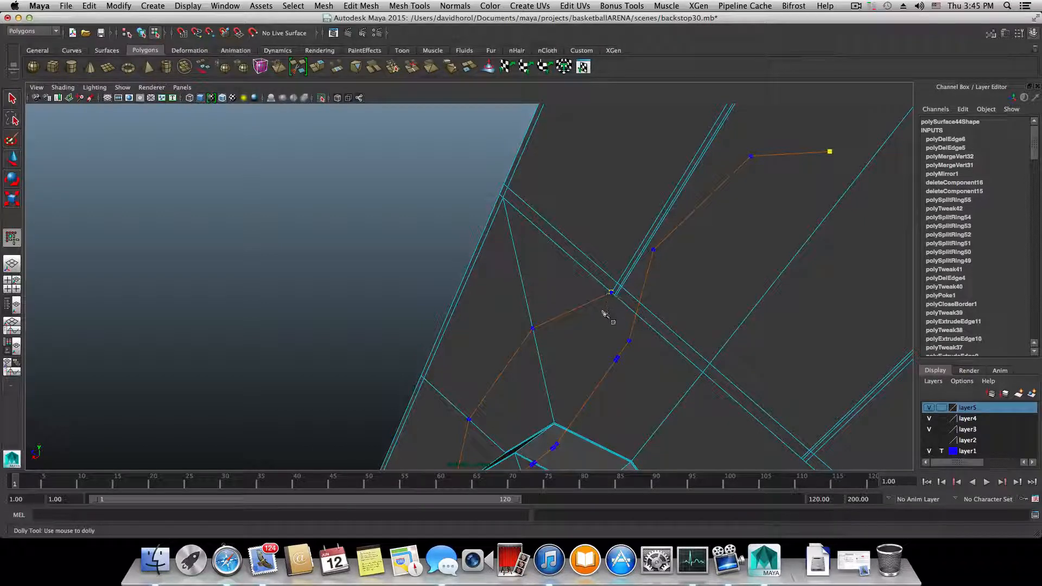
{"action": "left_click_drag", "start_coordinate": [600, 320], "coordinate": [581, 288], "text": "alt"}
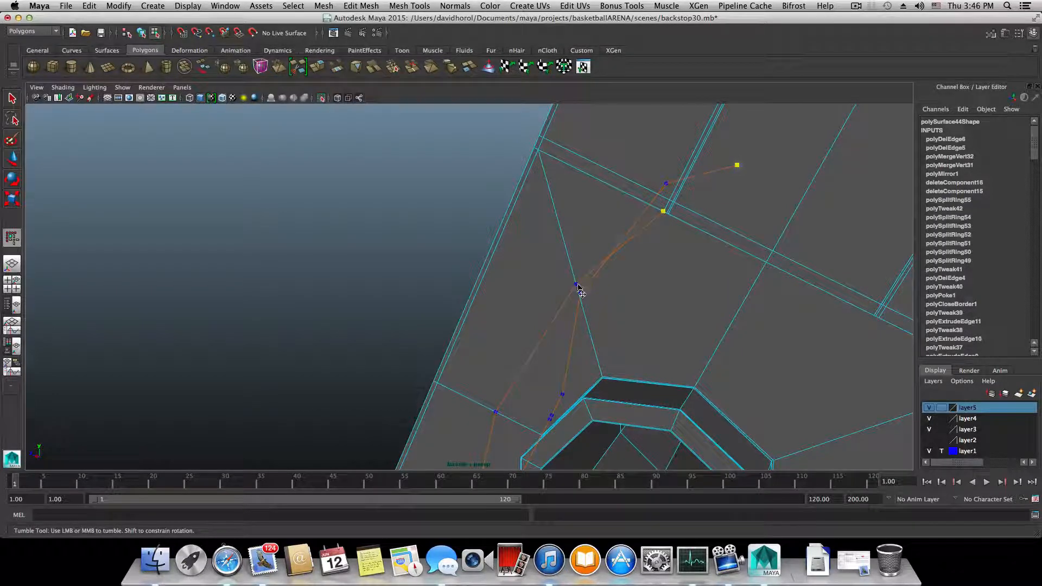
{"action": "left_click_drag", "start_coordinate": [579, 288], "coordinate": [659, 311], "text": "alt"}
{"action": "left_click_drag", "start_coordinate": [588, 335], "coordinate": [533, 332], "text": "alt"}
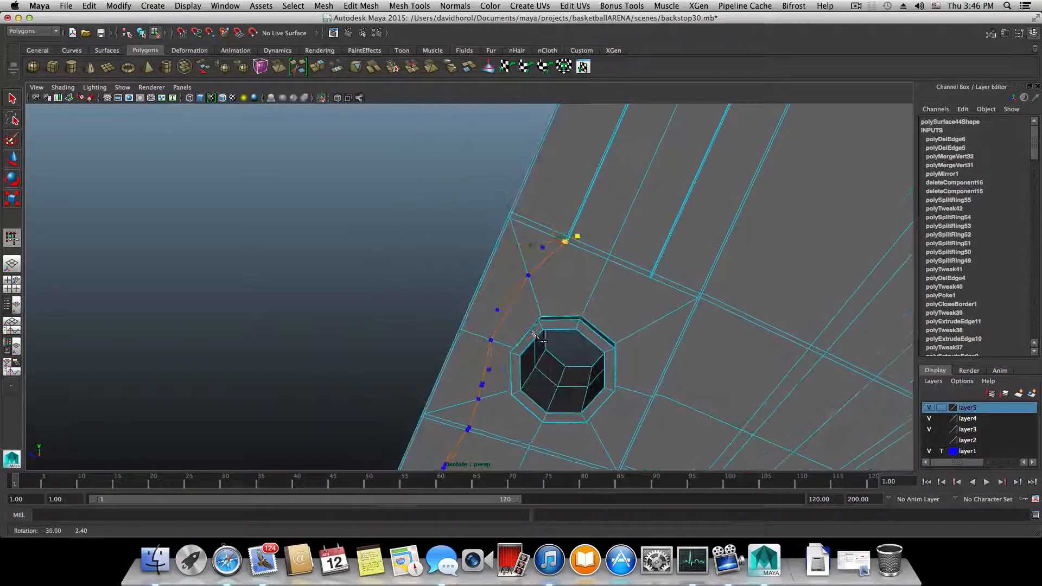
{"action": "left_click", "coordinate": [540, 316]}
{"action": "left_click_drag", "start_coordinate": [547, 283], "coordinate": [530, 342], "text": "alt"}
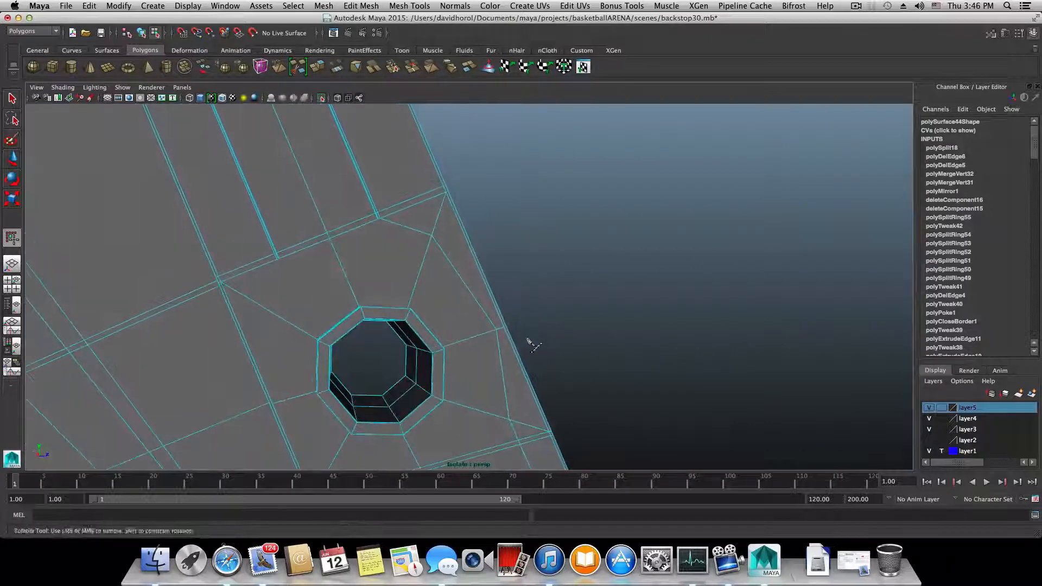
{"action": "scroll", "coordinate": [527, 344], "scroll_direction": "up", "scroll_amount": 4}
{"action": "mouse_move", "coordinate": [481, 353]}
{"action": "middle_mouse_down", "text": "alt"}
{"action": "mouse_move", "coordinate": [585, 395]}
{"action": "mouse_move", "coordinate": [476, 369]}
{"action": "middle_mouse_up", "text": "alt"}
{"action": "scroll", "coordinate": [549, 384], "scroll_direction": "up", "scroll_amount": 4}
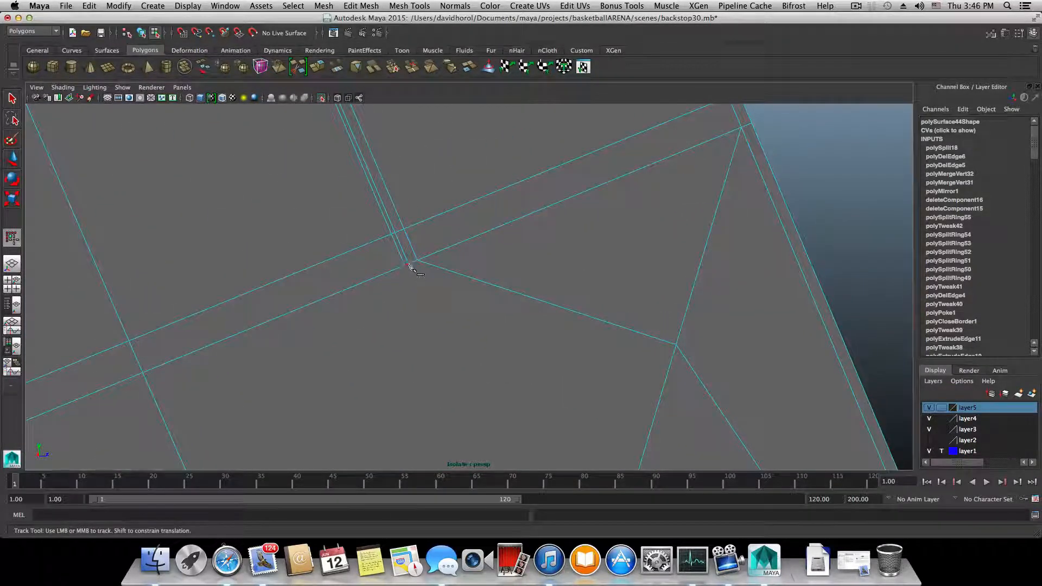
{"action": "left_click", "coordinate": [408, 264]}
{"action": "left_click", "coordinate": [675, 343]}
Start a second cut at the middle cut-off edge end above the opposite side's hole and bring it along the first cut beside the hole.
{"action": "left_click_drag", "start_coordinate": [673, 342], "coordinate": [385, 339], "text": "alt"}
{"action": "right_click_drag", "start_coordinate": [385, 340], "coordinate": [682, 397], "text": "alt"}
{"action": "middle_click_drag", "start_coordinate": [681, 397], "coordinate": [461, 391], "text": "alt"}
{"action": "right_click_drag", "start_coordinate": [462, 390], "coordinate": [597, 406], "text": "alt"}
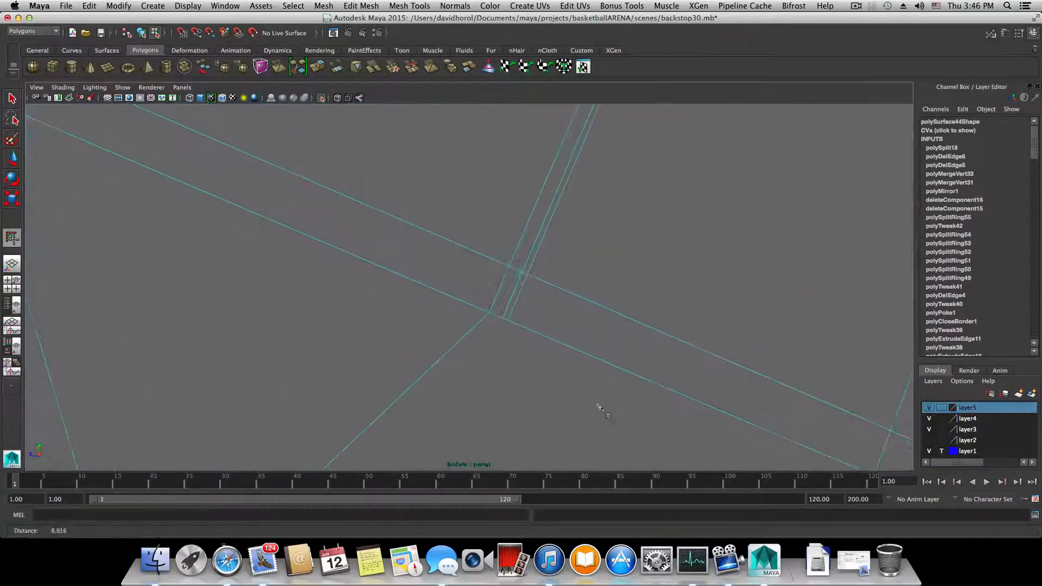
{"action": "left_click", "coordinate": [502, 320]}
{"action": "right_click_drag", "start_coordinate": [486, 356], "coordinate": [448, 394], "text": "alt"}
{"action": "middle_click_drag", "start_coordinate": [448, 395], "coordinate": [501, 272], "text": "alt"}
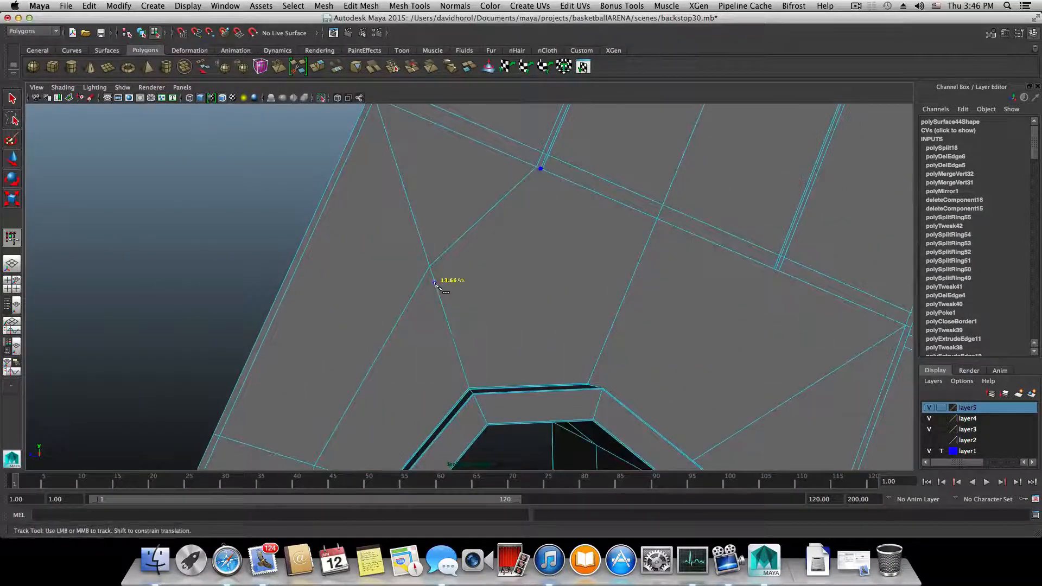
{"action": "middle_click_drag", "start_coordinate": [422, 325], "coordinate": [471, 187], "text": "alt"}
{"action": "right_click_drag", "start_coordinate": [471, 187], "coordinate": [459, 197], "text": "alt"}
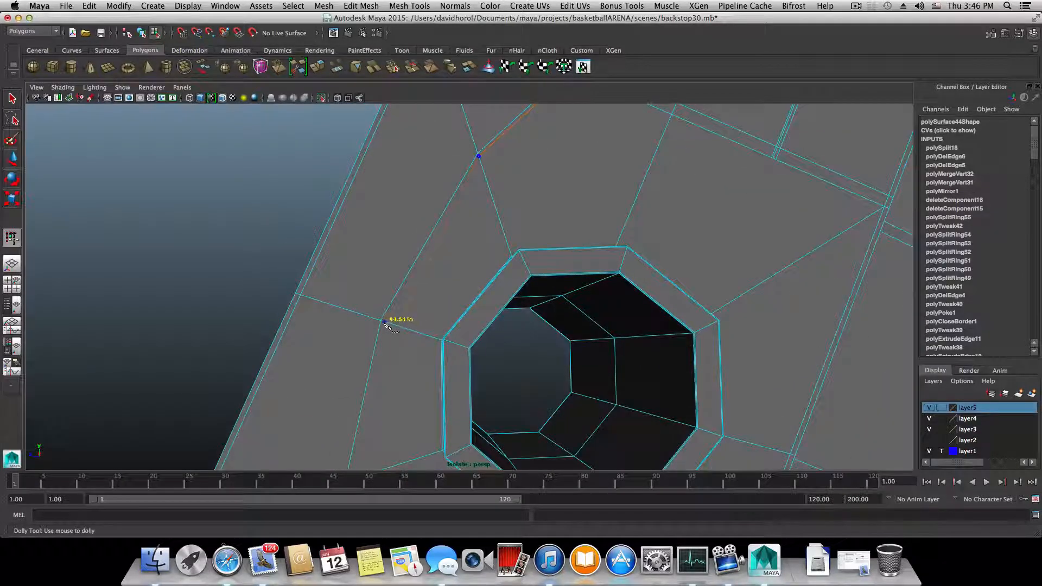
Continue the second cut just inside the first one, across the lower radial edge and double edges to the arm's lower border.
{"action": "middle_click_drag", "start_coordinate": [395, 391], "coordinate": [410, 251], "text": "alt"}
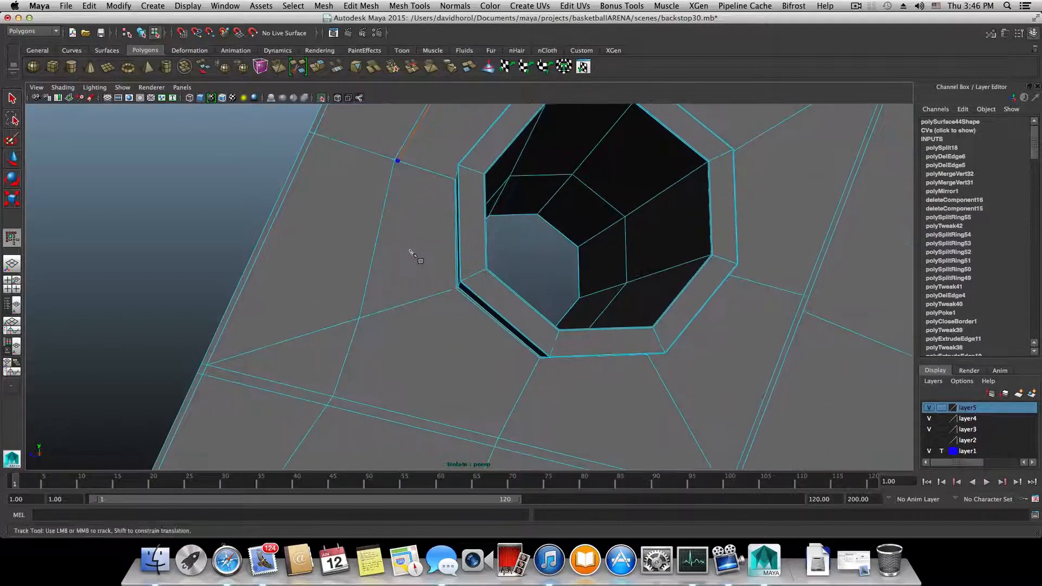
{"action": "left_click", "coordinate": [363, 319]}
{"action": "middle_click_drag", "start_coordinate": [368, 384], "coordinate": [398, 309], "text": "alt"}
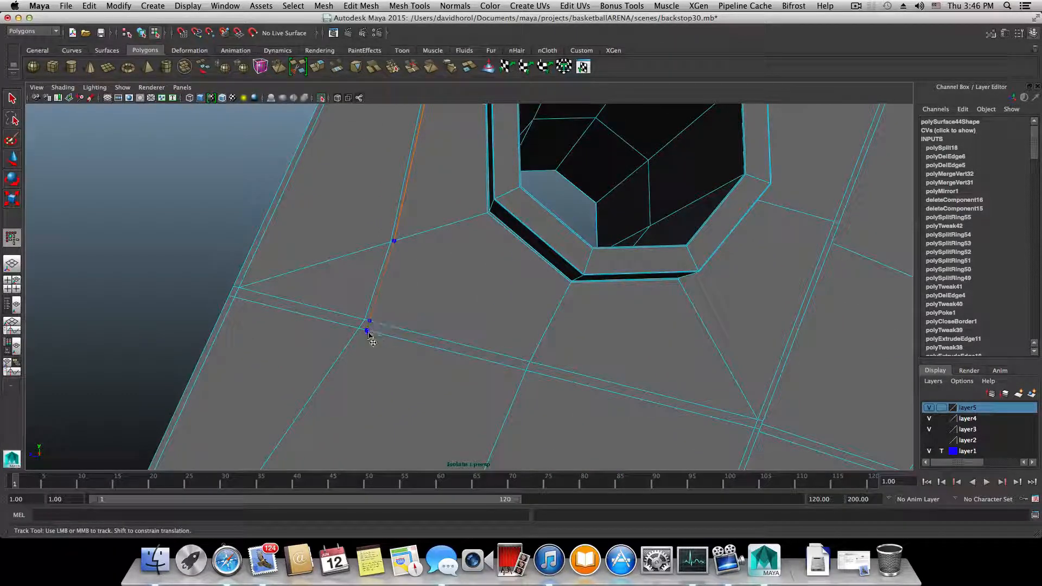
{"action": "left_click", "coordinate": [363, 330]}
{"action": "middle_click_drag", "start_coordinate": [363, 375], "coordinate": [457, 140], "text": "alt"}
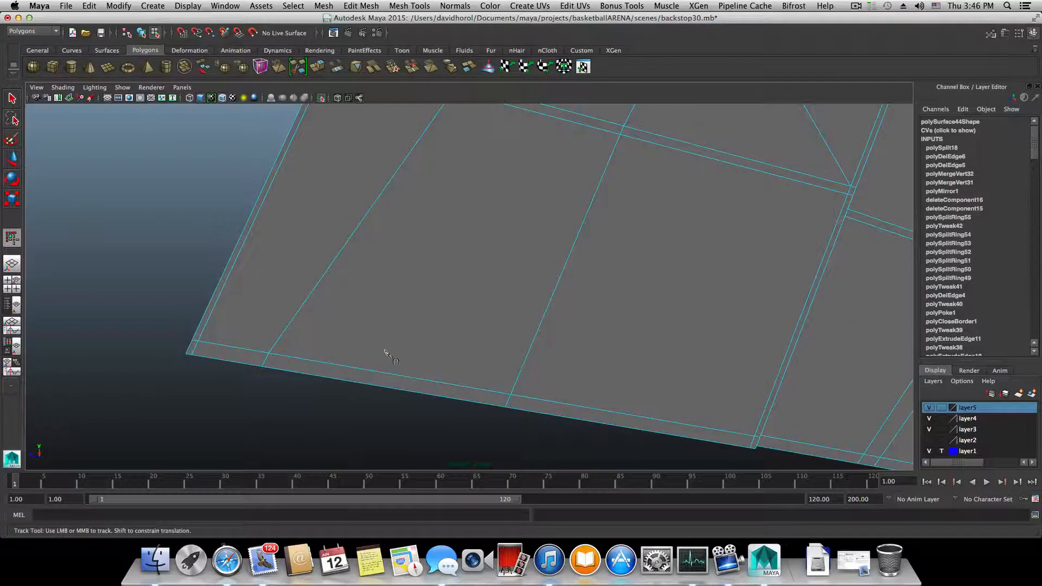
{"action": "left_click", "coordinate": [272, 354]}
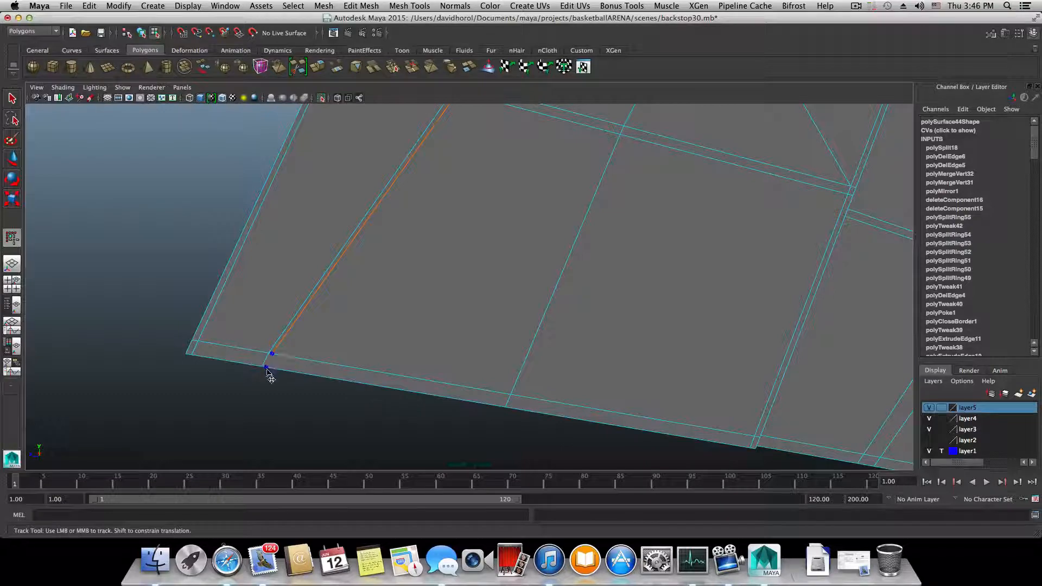
Carry the second cut across the arm's underside to the far border, parallel to the first cut.
{"action": "left_click_drag", "start_coordinate": [266, 372], "coordinate": [393, 320], "text": "alt"}
{"action": "middle_click_drag", "start_coordinate": [392, 321], "coordinate": [437, 383], "text": "alt"}
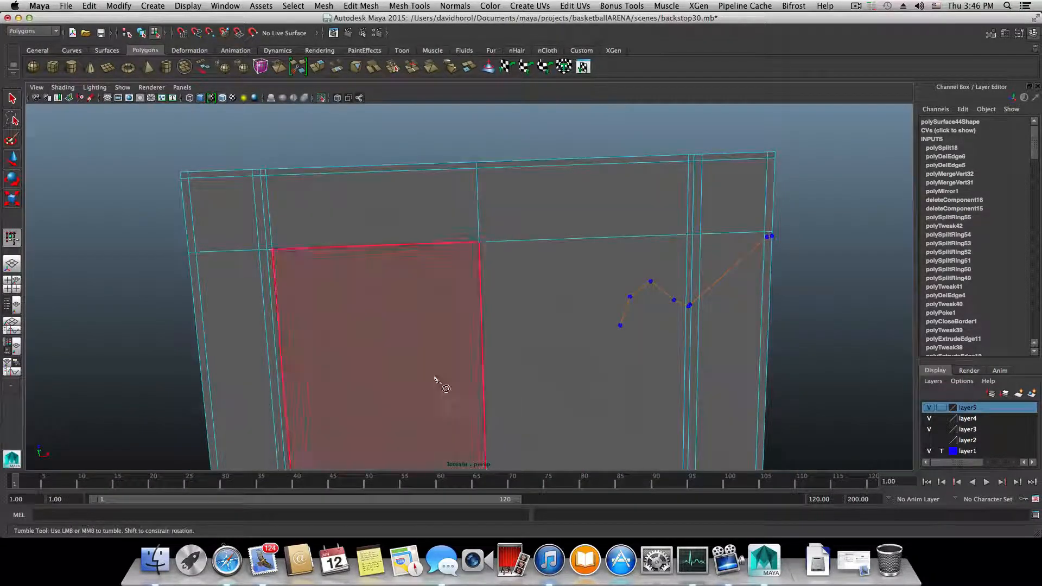
{"action": "left_click", "coordinate": [191, 257]}
Route the second cut back up the first side just inside the first cut, over the double edges and the radial edges beside the pivot hole.
{"action": "left_click_drag", "start_coordinate": [212, 283], "coordinate": [319, 333], "text": "alt"}
{"action": "middle_click_drag", "start_coordinate": [384, 348], "coordinate": [442, 431], "text": "alt"}
{"action": "right_click_drag", "start_coordinate": [442, 431], "coordinate": [445, 389], "text": "alt"}
{"action": "middle_click_drag", "start_coordinate": [455, 274], "coordinate": [494, 267], "text": "alt"}
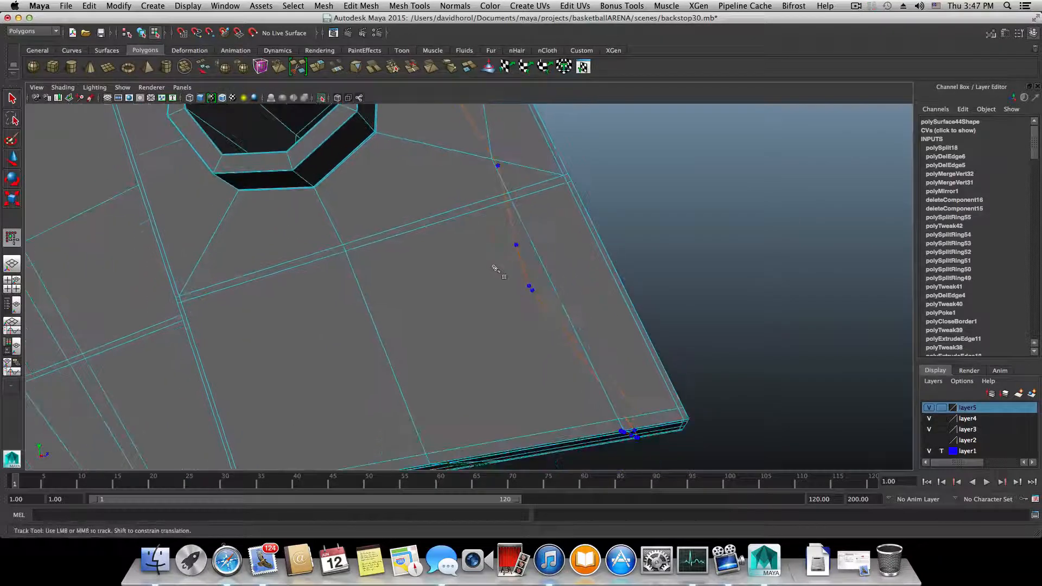
{"action": "left_click_drag", "start_coordinate": [493, 267], "coordinate": [515, 251], "text": "alt"}
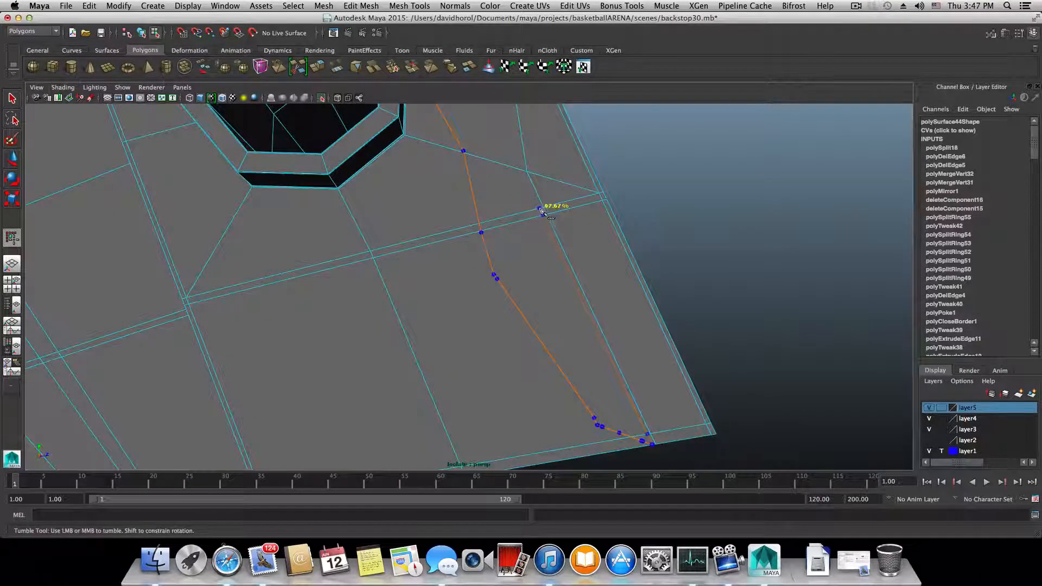
{"action": "middle_click_drag", "start_coordinate": [540, 209], "coordinate": [536, 285], "text": "alt"}
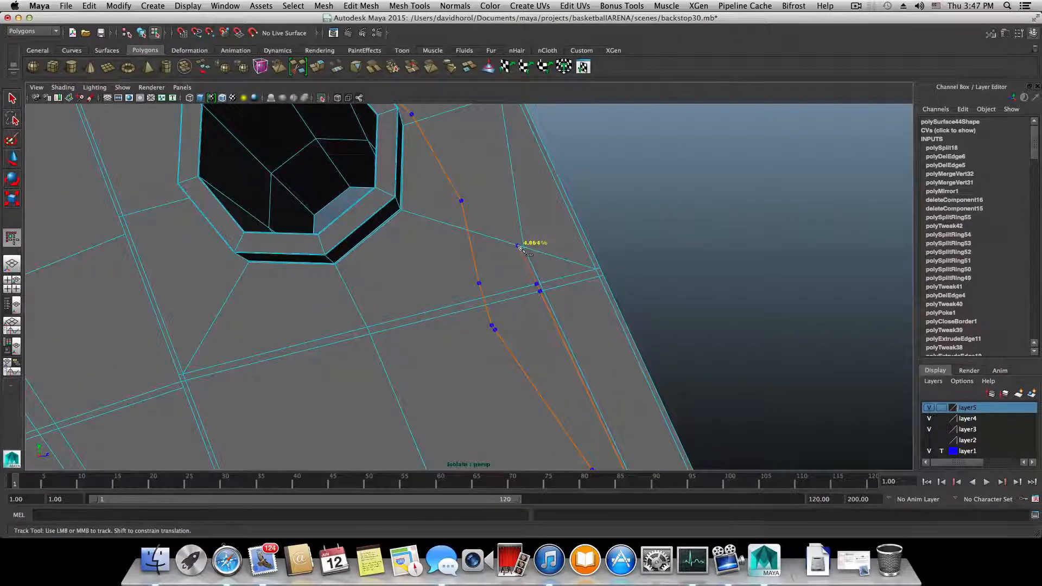
{"action": "middle_click_drag", "start_coordinate": [532, 242], "coordinate": [525, 295], "text": "alt"}
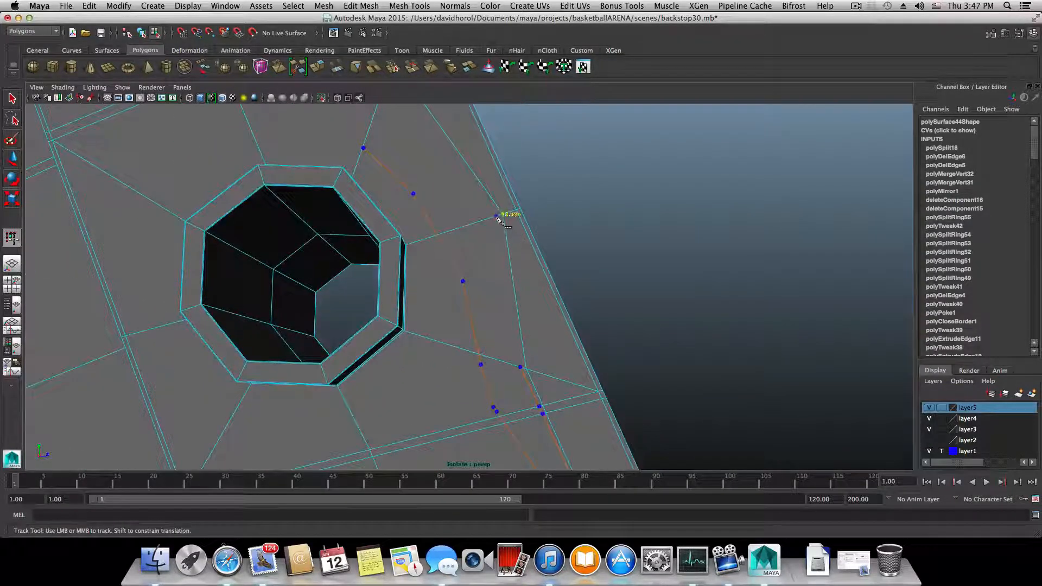
{"action": "middle_click_drag", "start_coordinate": [490, 220], "coordinate": [529, 279], "text": "alt"}
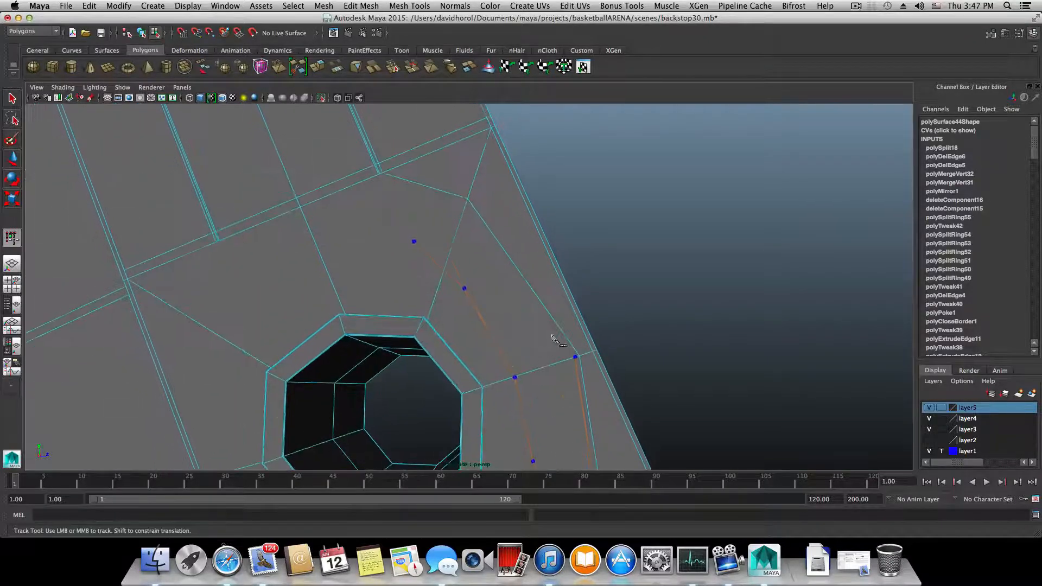
Take the second cut over the upper radial edge, end it at the middle cut-off edge end above the hole, and apply it.
{"action": "left_click", "coordinate": [466, 205]}
{"action": "middle_click_drag", "start_coordinate": [392, 216], "coordinate": [493, 328], "text": "alt"}
{"action": "scroll", "coordinate": [537, 373], "scroll_direction": "up", "scroll_amount": 5}
{"action": "scroll", "coordinate": [473, 333], "scroll_direction": "up", "scroll_amount": 5}
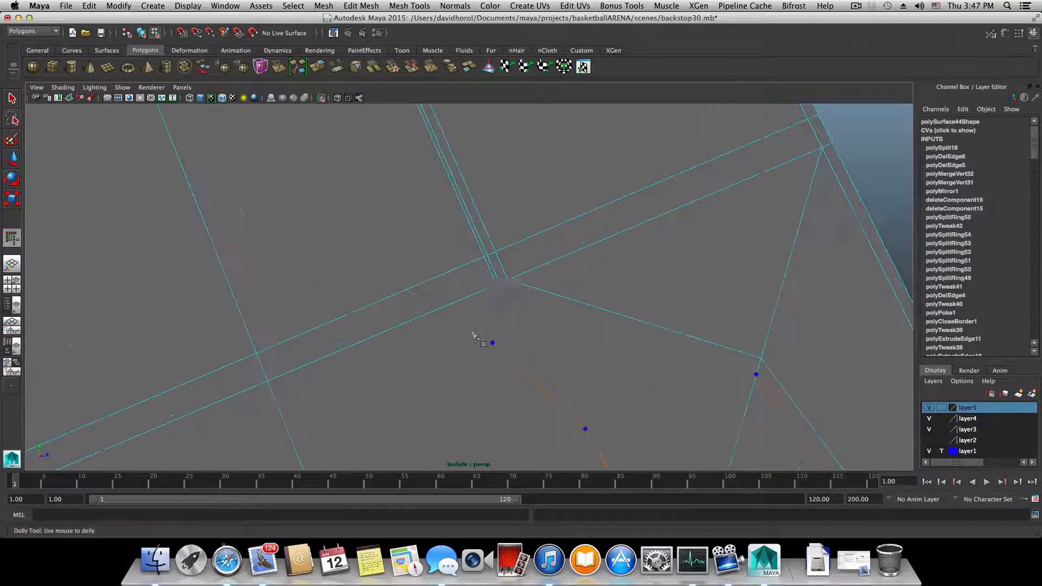
{"action": "left_click", "coordinate": [500, 284]}
{"action": "key", "text": "Return"}
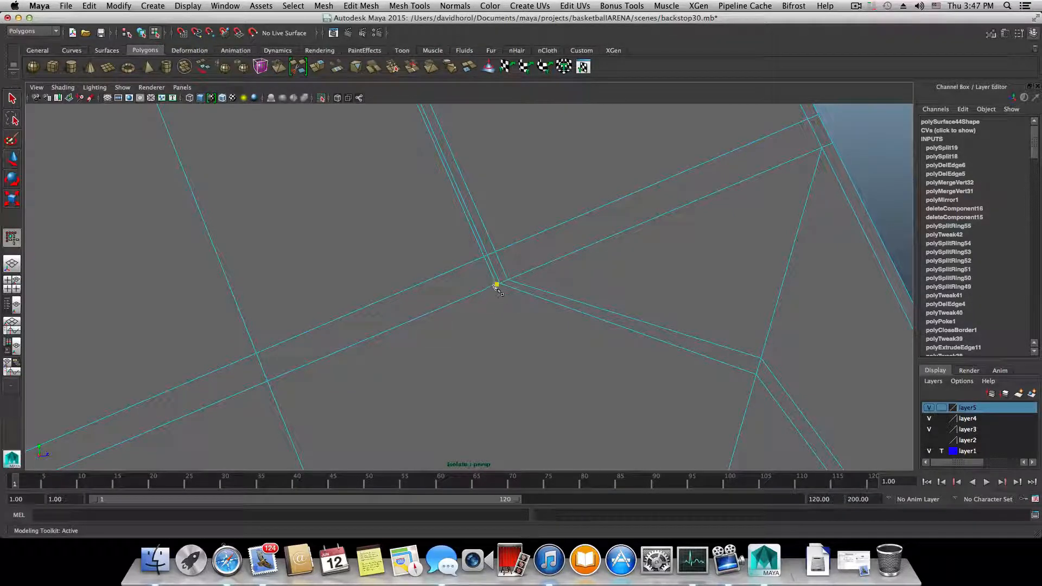
Start a third cut at the remaining cut-off edge end above the hole and run it just inside the second cut over the radial edges.
{"action": "left_click", "coordinate": [495, 286]}
{"action": "middle_click_drag", "start_coordinate": [634, 369], "coordinate": [504, 269], "text": "alt"}
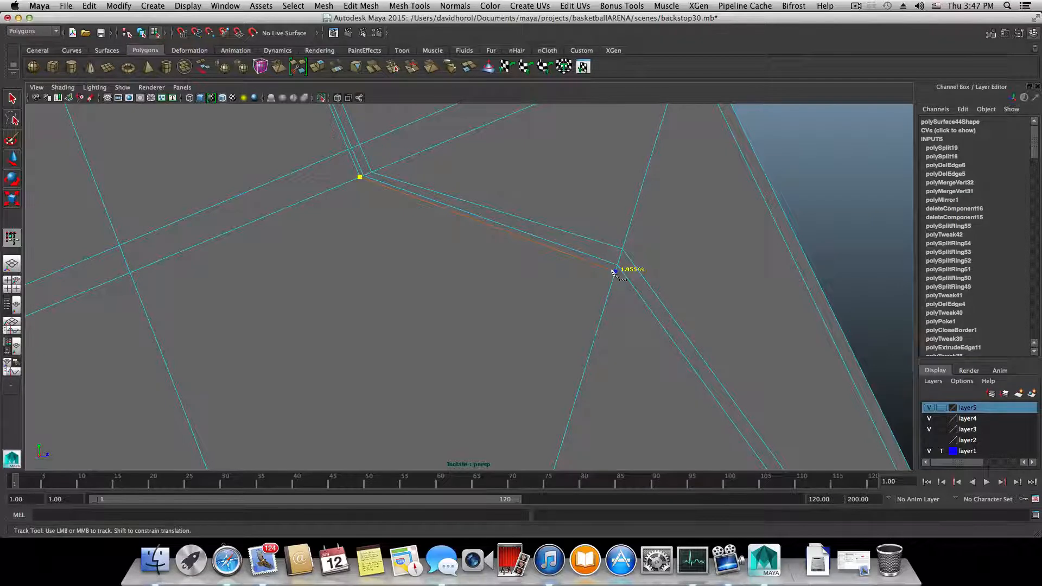
{"action": "left_click", "coordinate": [617, 270]}
{"action": "middle_click_drag", "start_coordinate": [611, 332], "coordinate": [530, 286], "text": "alt"}
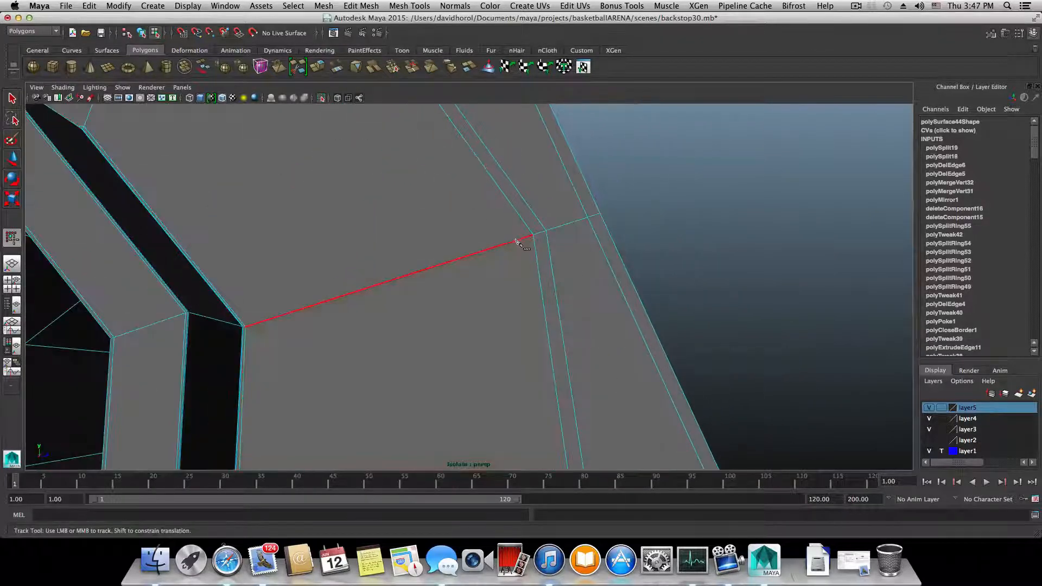
{"action": "middle_click_drag", "start_coordinate": [529, 239], "coordinate": [551, 309], "text": "alt"}
{"action": "left_click", "coordinate": [564, 326]}
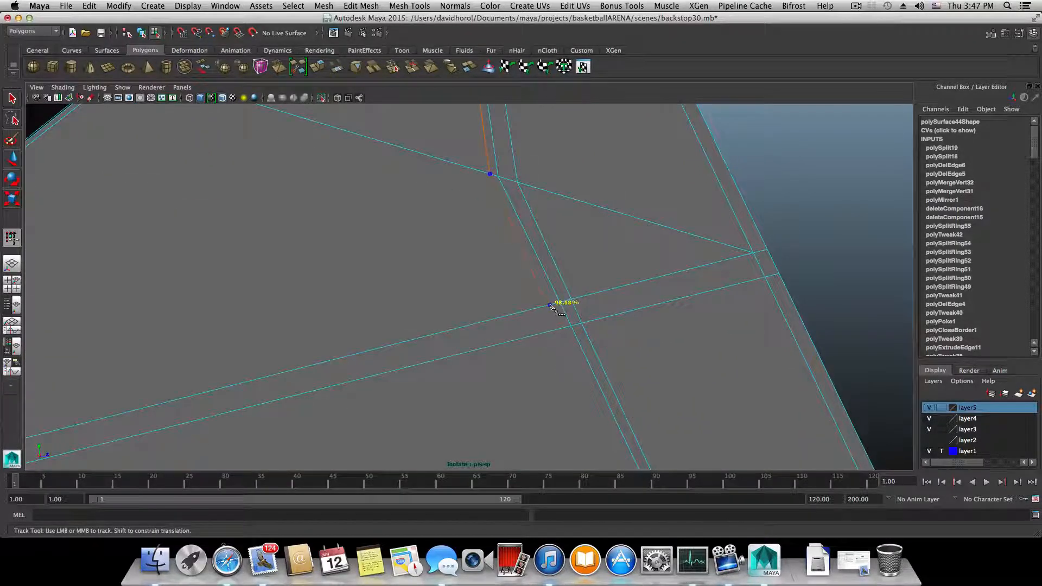
Continue the third cut beside the second one, across the double edges and the bottom support edge to the arm's lower border.
{"action": "left_click", "coordinate": [553, 304]}
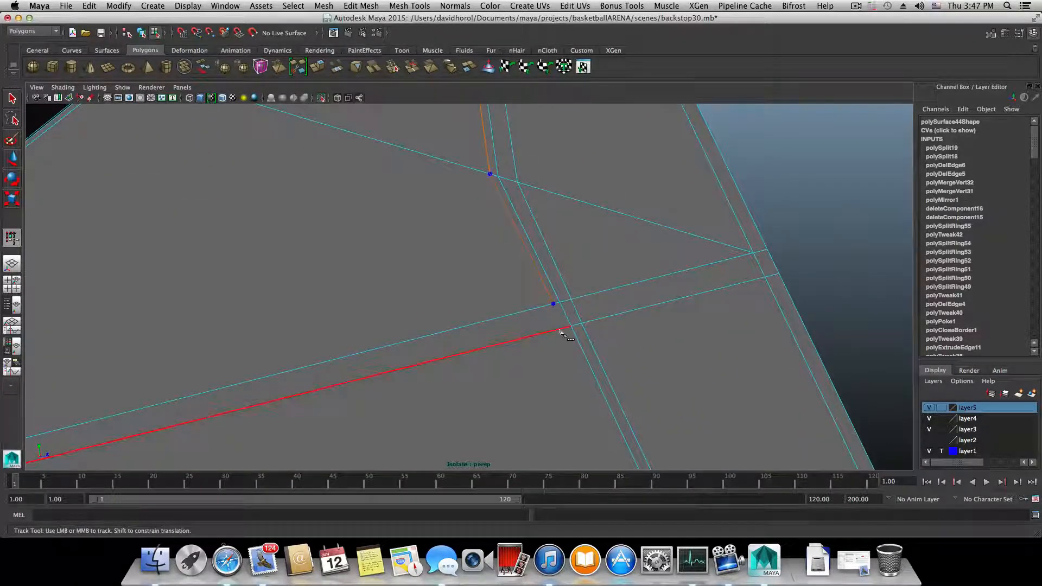
{"action": "left_click_drag", "start_coordinate": [567, 328], "coordinate": [547, 250], "text": "alt"}
{"action": "left_click", "coordinate": [594, 233]}
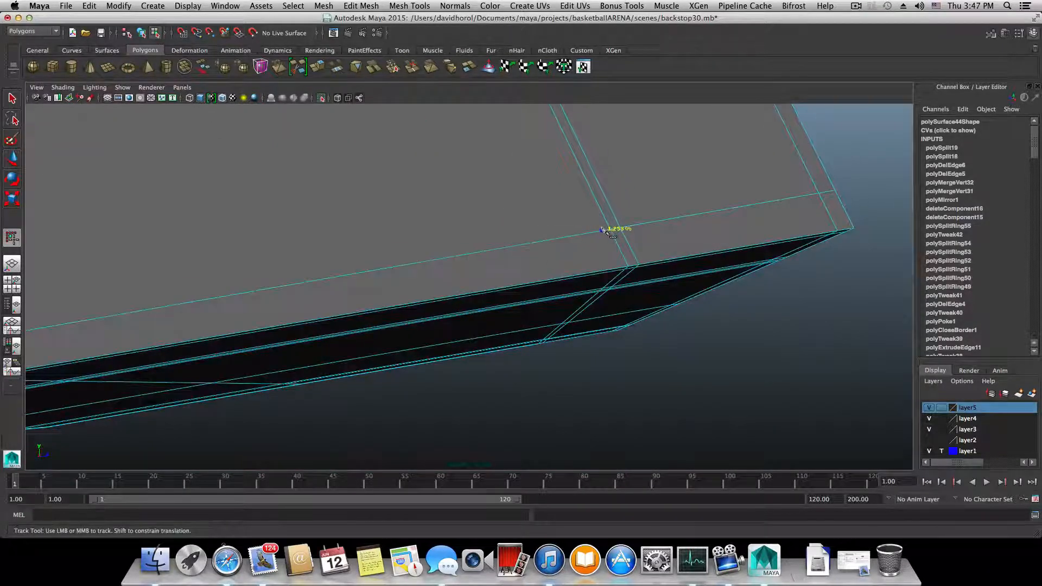
{"action": "left_click", "coordinate": [604, 229]}
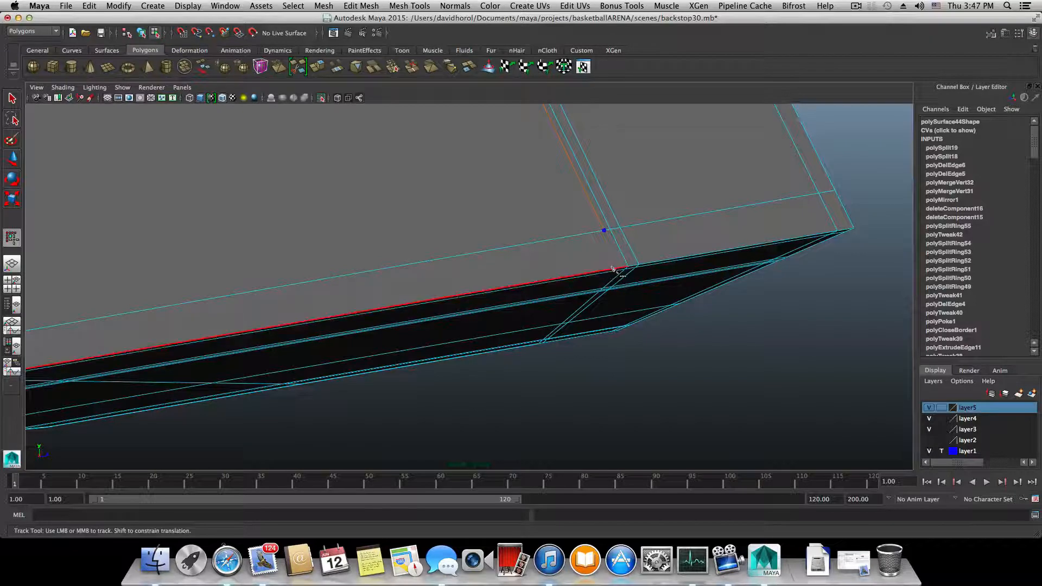
{"action": "left_click", "coordinate": [616, 269]}
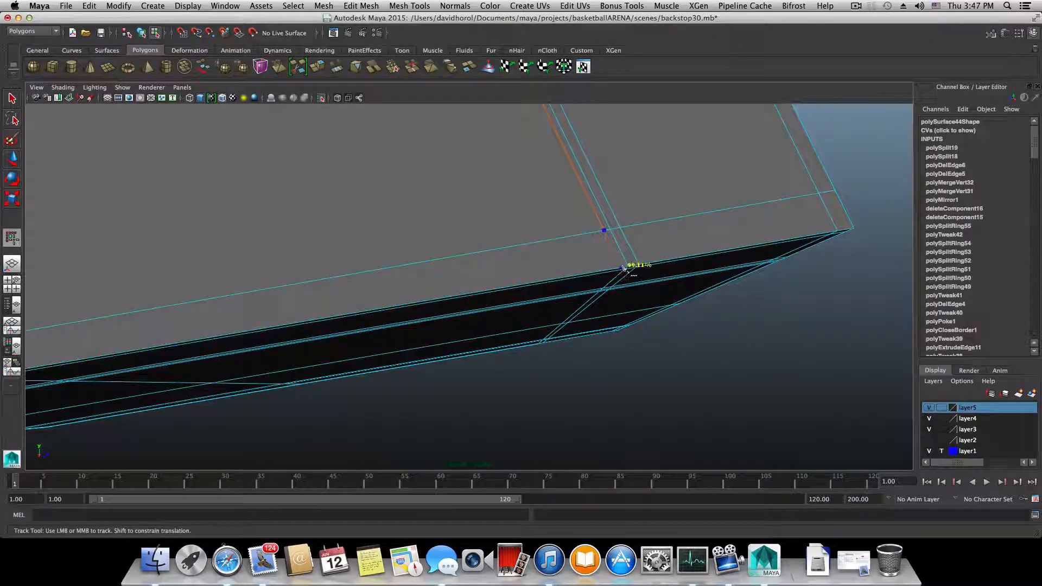
Carry the third cut straight across the arm's underside to the border of the opposite side.
{"action": "left_click_drag", "start_coordinate": [623, 269], "coordinate": [502, 207], "text": "alt"}
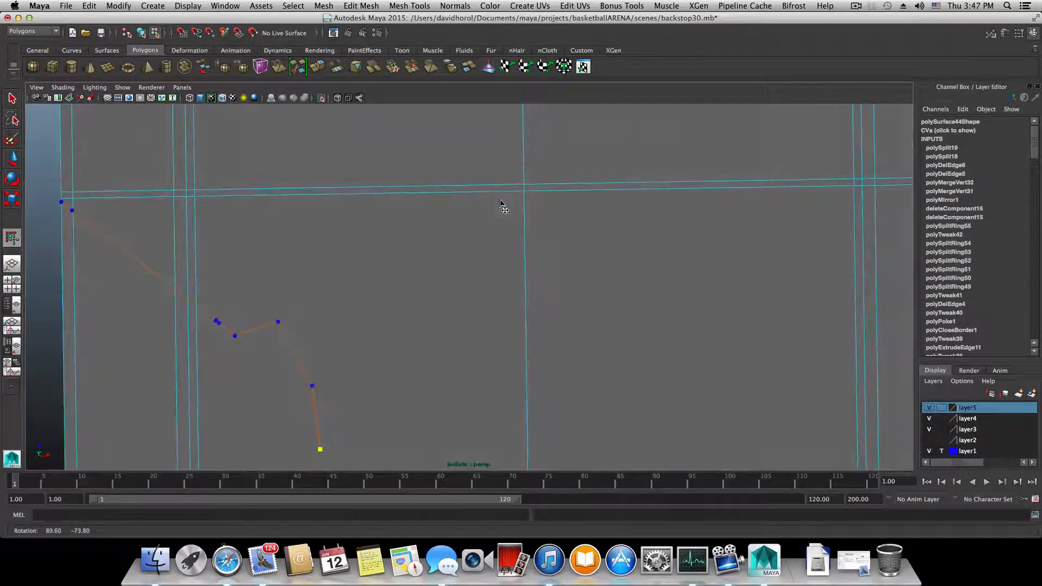
{"action": "middle_click_drag", "start_coordinate": [661, 253], "coordinate": [523, 268], "text": "alt"}
{"action": "left_click", "coordinate": [779, 242]}
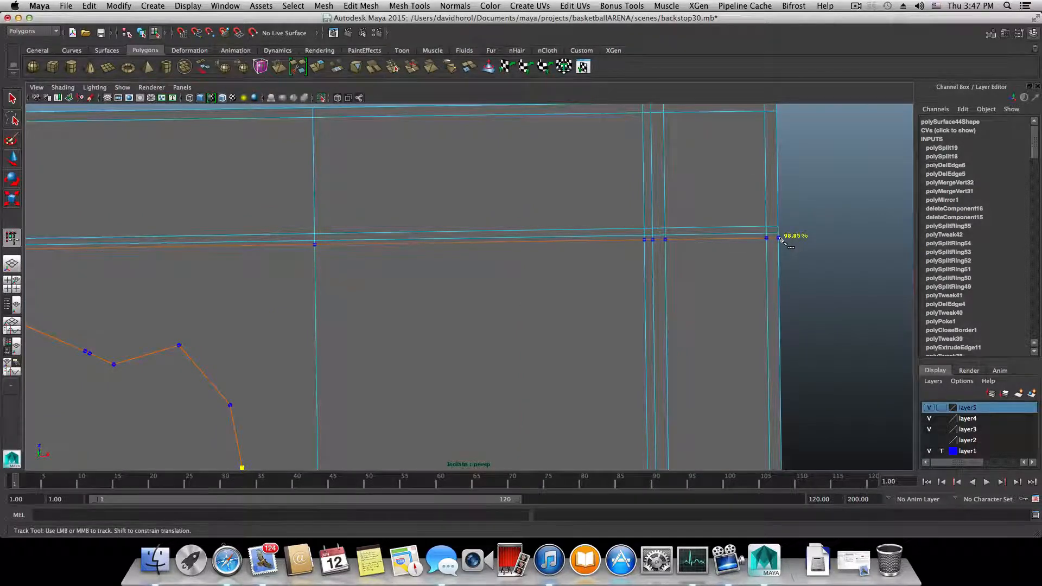
{"action": "left_click_drag", "start_coordinate": [780, 238], "coordinate": [646, 320], "text": "alt"}
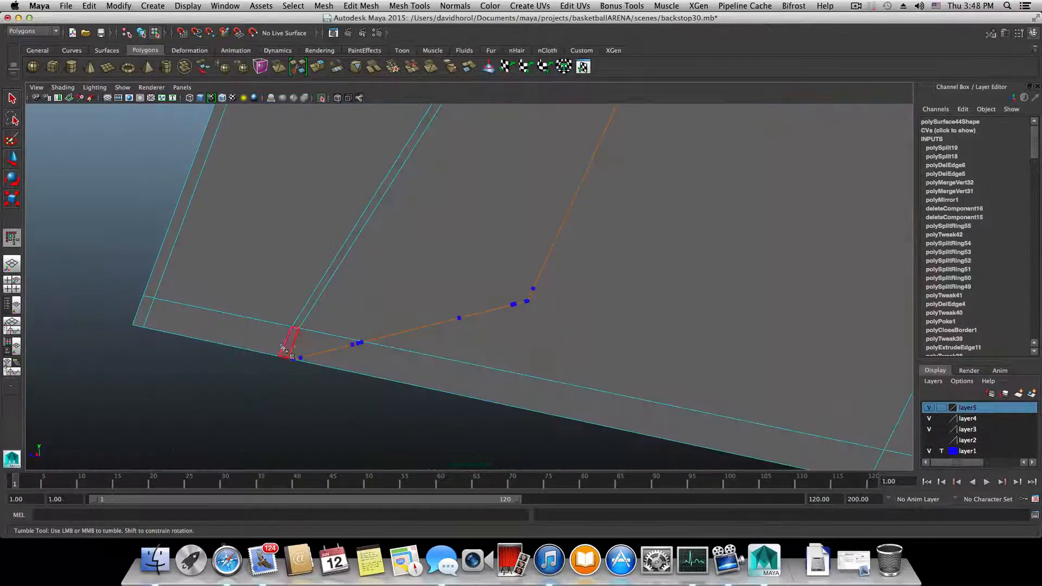
Route the third cut up the opposite side just inside the second one, over the double edges and the radial edges beside the hole.
{"action": "left_click", "coordinate": [312, 332]}
{"action": "middle_click_drag", "start_coordinate": [417, 250], "coordinate": [337, 388], "text": "alt"}
{"action": "middle_click_drag", "start_coordinate": [382, 224], "coordinate": [369, 321], "text": "alt"}
{"action": "left_click", "coordinate": [395, 260]}
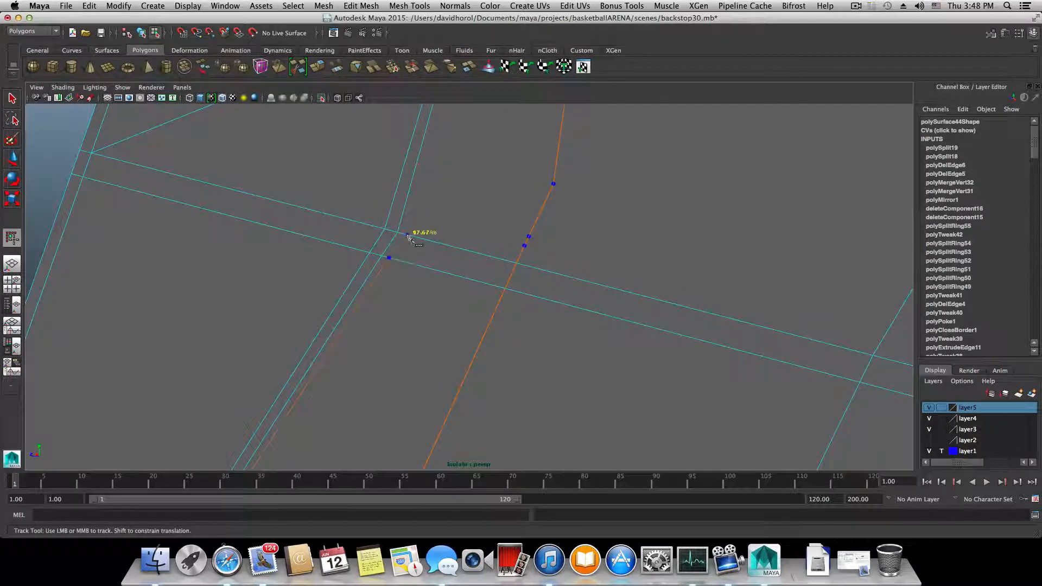
{"action": "middle_click_drag", "start_coordinate": [431, 204], "coordinate": [434, 260], "text": "alt"}
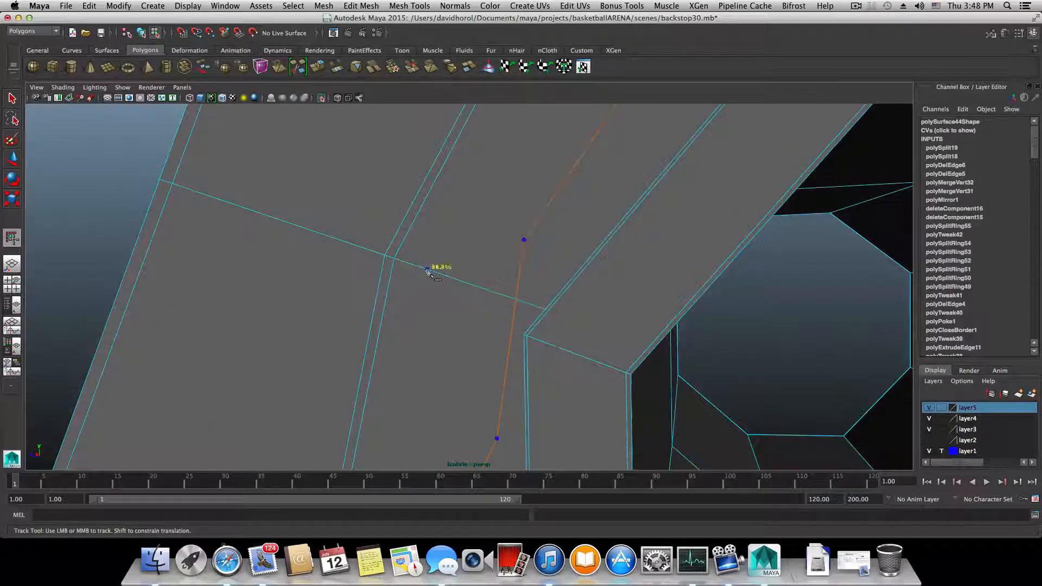
{"action": "middle_click_drag", "start_coordinate": [408, 260], "coordinate": [404, 309], "text": "alt"}
Cross the upper radial edge with the third cut, end it at the last cut-off edge end above the hole, and apply it.
{"action": "left_click_drag", "start_coordinate": [423, 153], "coordinate": [424, 135]}
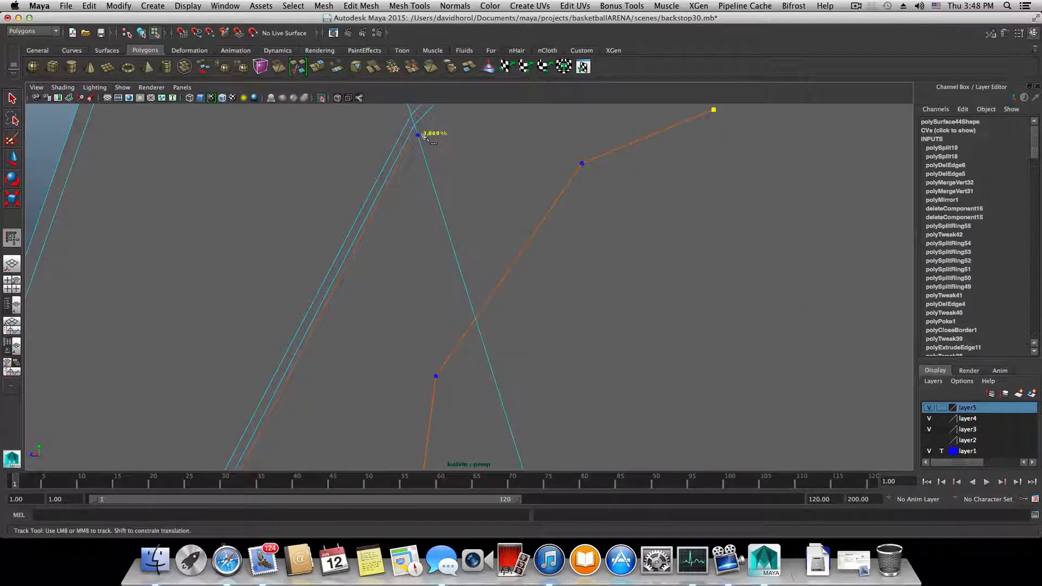
{"action": "middle_click_drag", "start_coordinate": [506, 139], "coordinate": [382, 288], "text": "alt"}
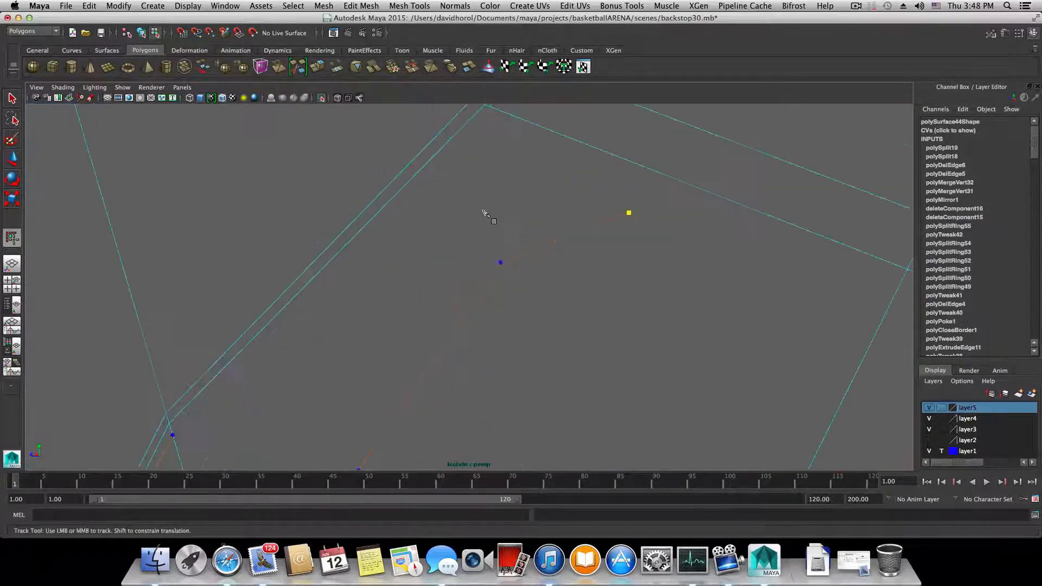
{"action": "middle_click_drag", "start_coordinate": [483, 210], "coordinate": [440, 296], "text": "alt"}
{"action": "left_click_drag", "start_coordinate": [423, 303], "coordinate": [397, 299]}
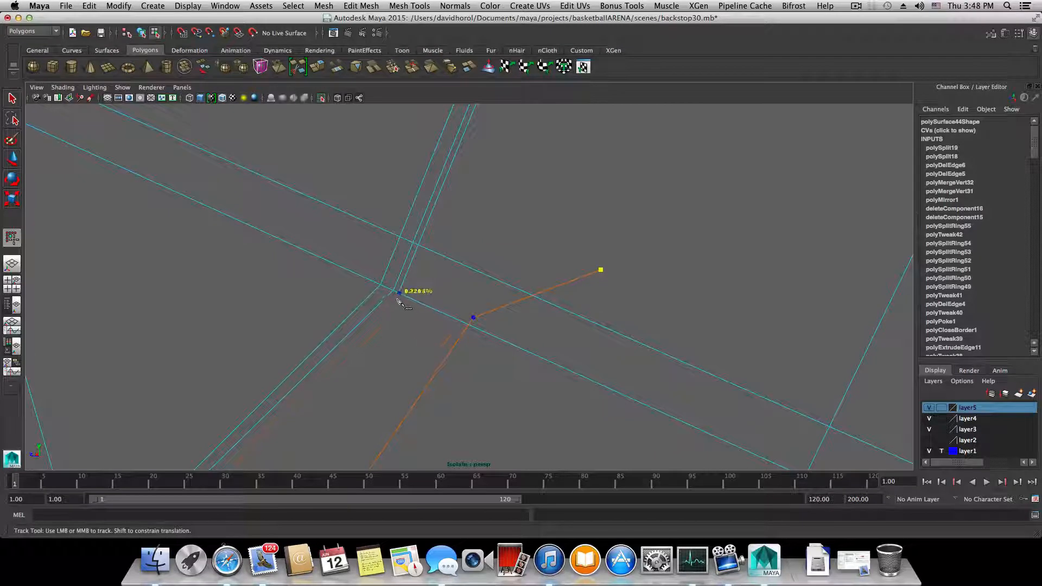
{"action": "left_click", "coordinate": [400, 305]}
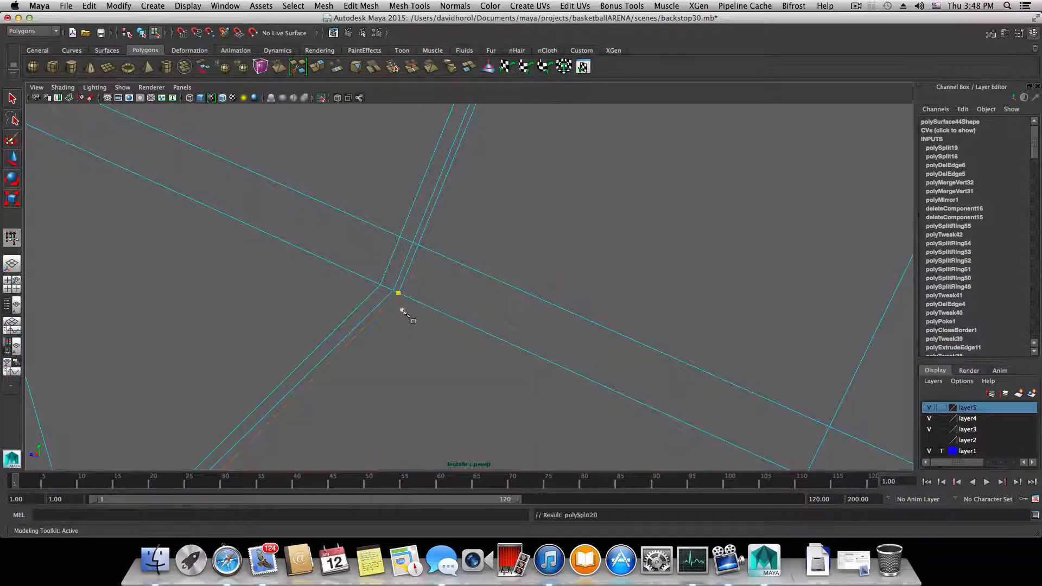
Start a new cut at the cut-off edge end on the hole's inner side and bring it to the middle of the upper radial edge.
{"action": "scroll", "coordinate": [505, 300], "scroll_direction": "down", "scroll_amount": 12}
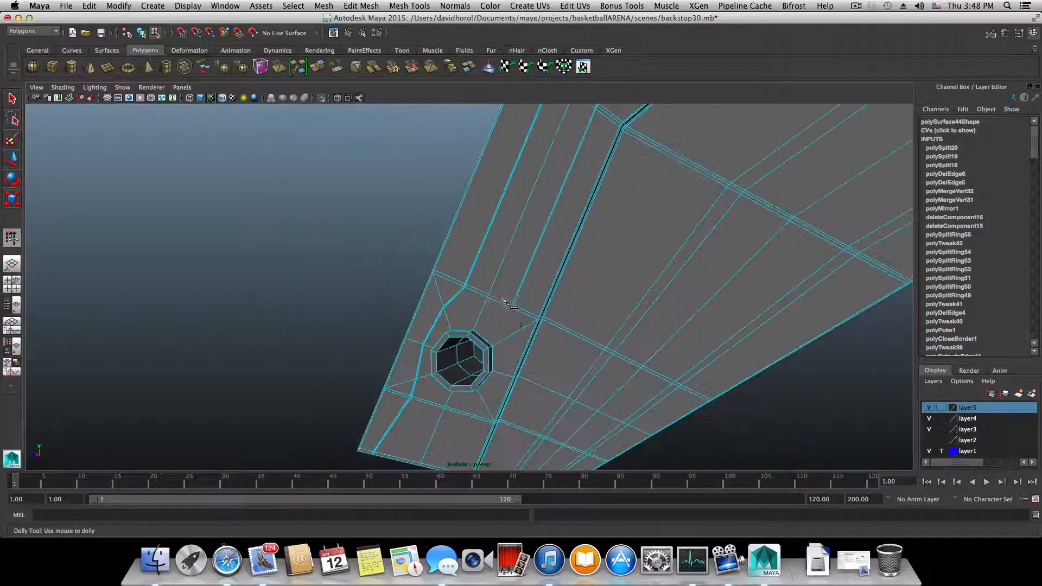
{"action": "scroll", "coordinate": [505, 300], "scroll_direction": "down", "scroll_amount": 3}
{"action": "left_click_drag", "start_coordinate": [504, 300], "coordinate": [288, 253], "text": "alt"}
{"action": "right_click_drag", "start_coordinate": [291, 249], "coordinate": [602, 309], "text": "alt"}
{"action": "middle_click_drag", "start_coordinate": [421, 138], "coordinate": [515, 385], "text": "alt"}
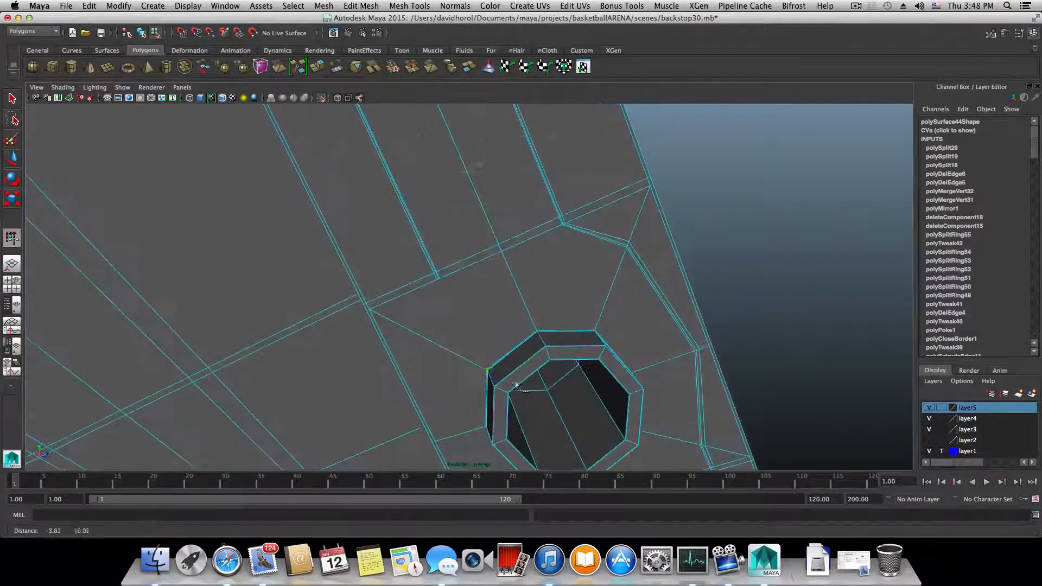
{"action": "right_click_drag", "start_coordinate": [515, 385], "coordinate": [668, 372], "text": "alt"}
{"action": "middle_click_drag", "start_coordinate": [401, 347], "coordinate": [413, 274], "text": "alt"}
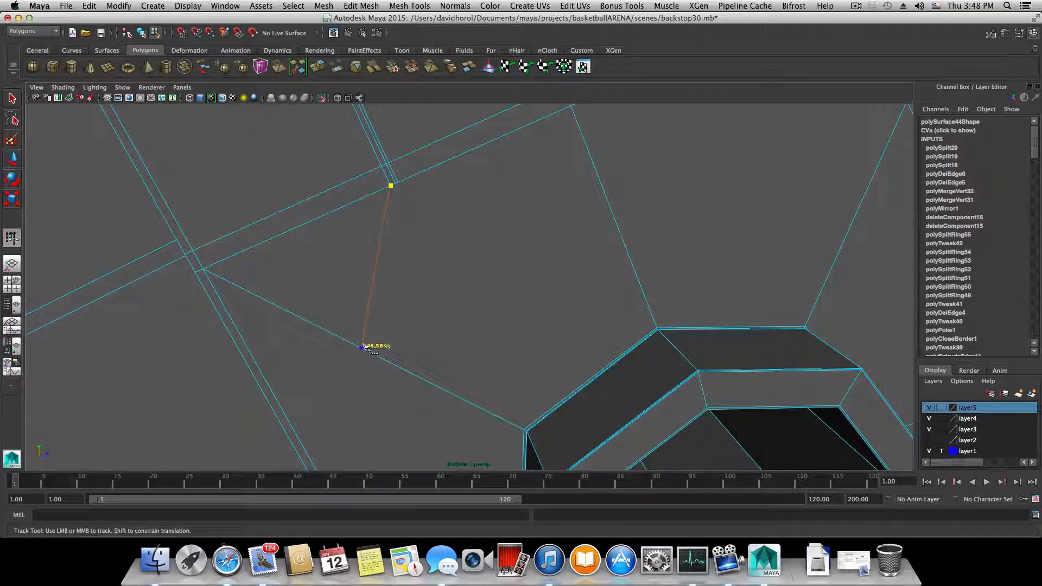
{"action": "left_click", "coordinate": [363, 346]}
Extend the new cut down to the radial edge beside the hole, placing the point close to the inner vertical edges.
{"action": "scroll", "coordinate": [413, 373], "scroll_direction": "down", "scroll_amount": 5}
{"action": "middle_click_drag", "start_coordinate": [412, 373], "coordinate": [382, 283], "text": "alt"}
{"action": "middle_click_drag", "start_coordinate": [403, 402], "coordinate": [412, 301], "text": "alt"}
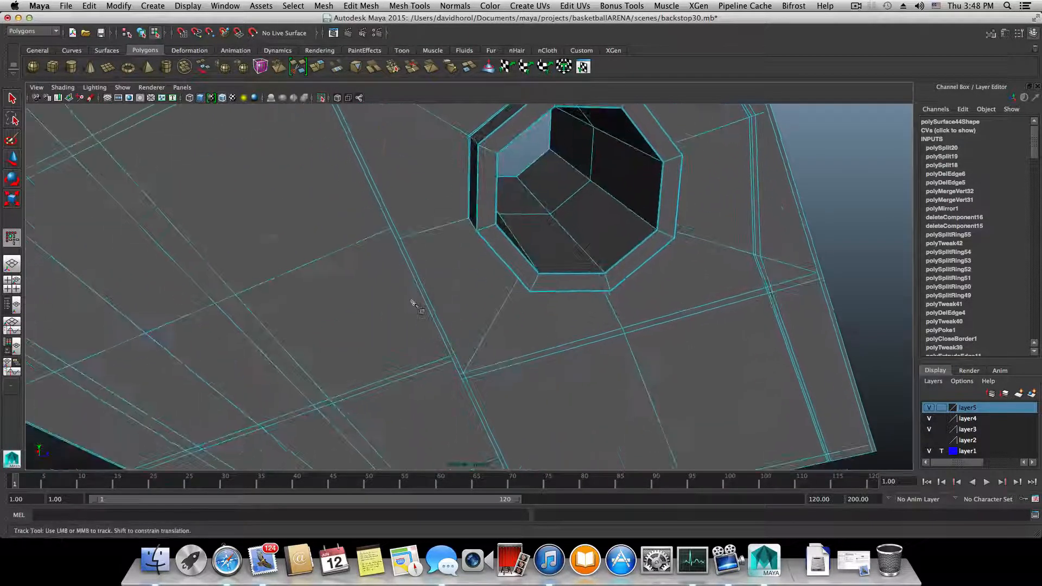
{"action": "scroll", "coordinate": [414, 303], "scroll_direction": "up", "scroll_amount": 5}
{"action": "left_click_drag", "start_coordinate": [418, 342], "coordinate": [400, 326], "text": "alt"}
{"action": "middle_click_drag", "start_coordinate": [401, 327], "coordinate": [408, 394], "text": "alt"}
{"action": "scroll", "coordinate": [407, 395], "scroll_direction": "down", "scroll_amount": 3}
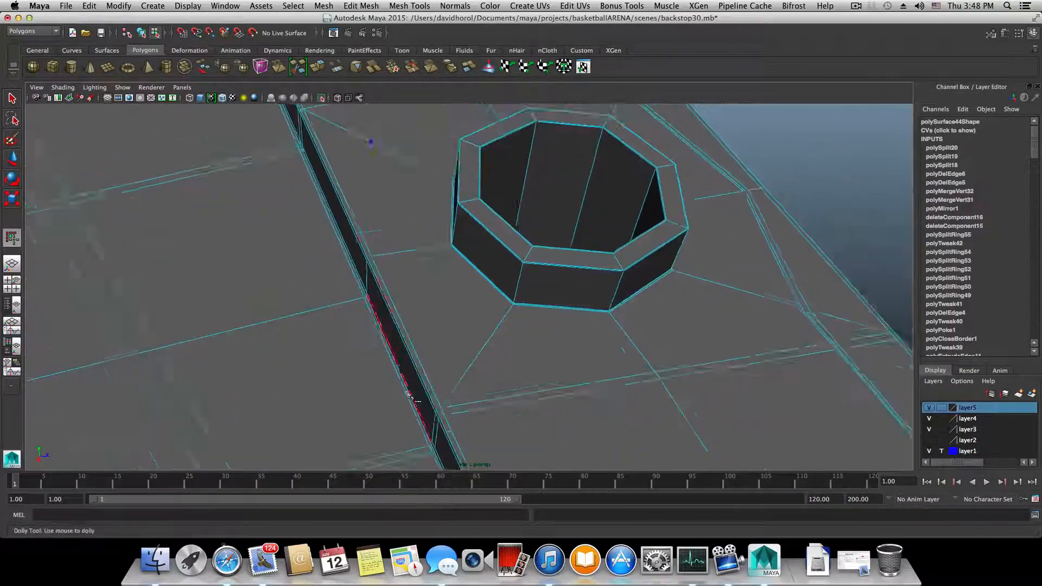
{"action": "scroll", "coordinate": [408, 394], "scroll_direction": "down", "scroll_amount": 2}
{"action": "left_click_drag", "start_coordinate": [408, 341], "coordinate": [405, 386], "text": "alt"}
{"action": "middle_click_drag", "start_coordinate": [418, 330], "coordinate": [389, 356], "text": "alt"}
{"action": "left_click_drag", "start_coordinate": [383, 363], "coordinate": [378, 370]}
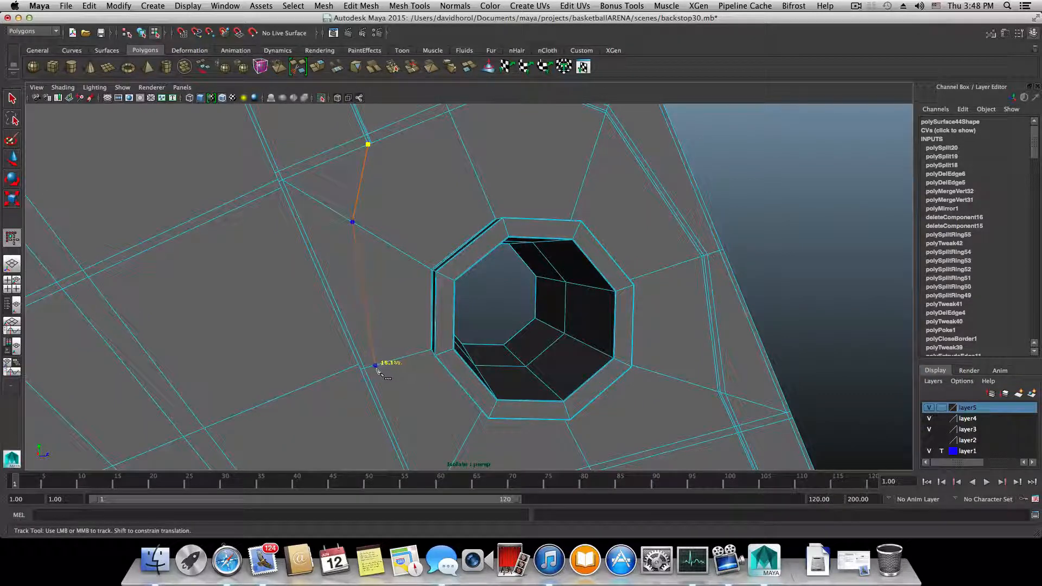
Route the new cut over the lower radial edge and across the double edges below the hole to the arm's lower border.
{"action": "middle_click_drag", "start_coordinate": [385, 379], "coordinate": [366, 284], "text": "alt"}
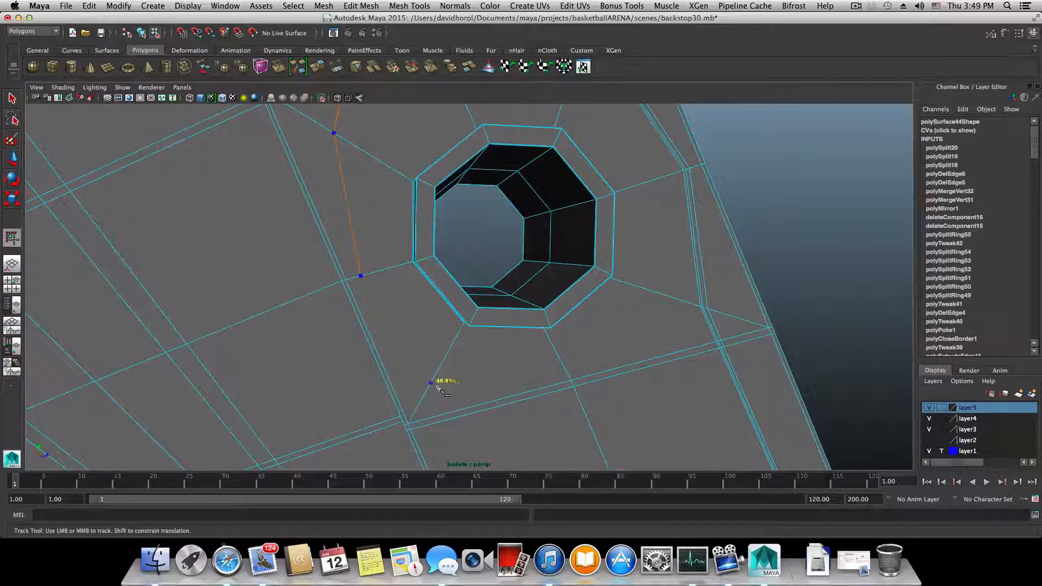
{"action": "left_click_drag", "start_coordinate": [437, 386], "coordinate": [444, 378]}
{"action": "left_click_drag", "start_coordinate": [445, 378], "coordinate": [445, 379]}
{"action": "left_click", "coordinate": [481, 402]}
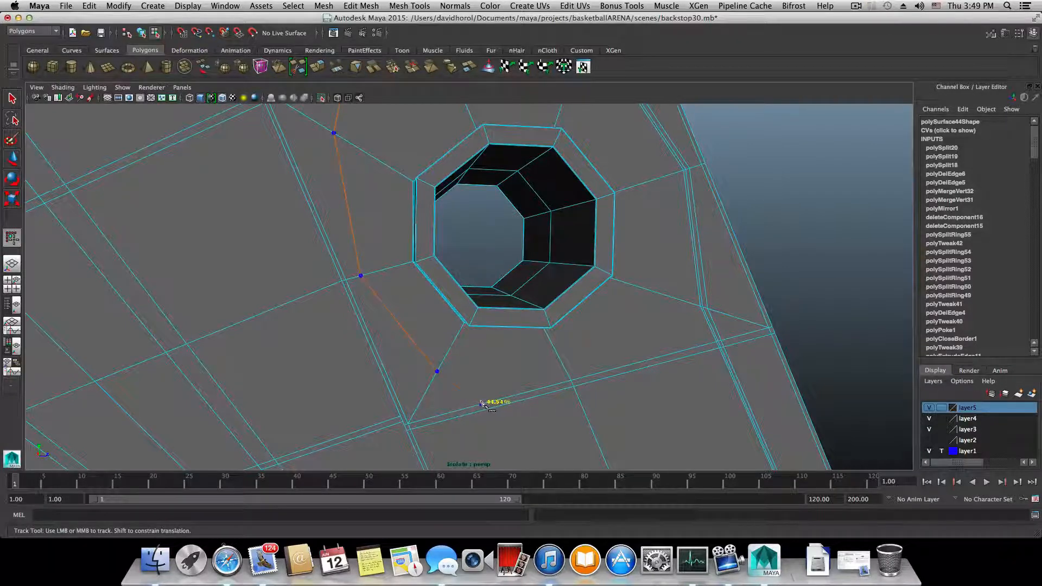
{"action": "middle_click_drag", "start_coordinate": [506, 445], "coordinate": [452, 308], "text": "alt"}
{"action": "middle_click_drag", "start_coordinate": [482, 420], "coordinate": [456, 377], "text": "alt"}
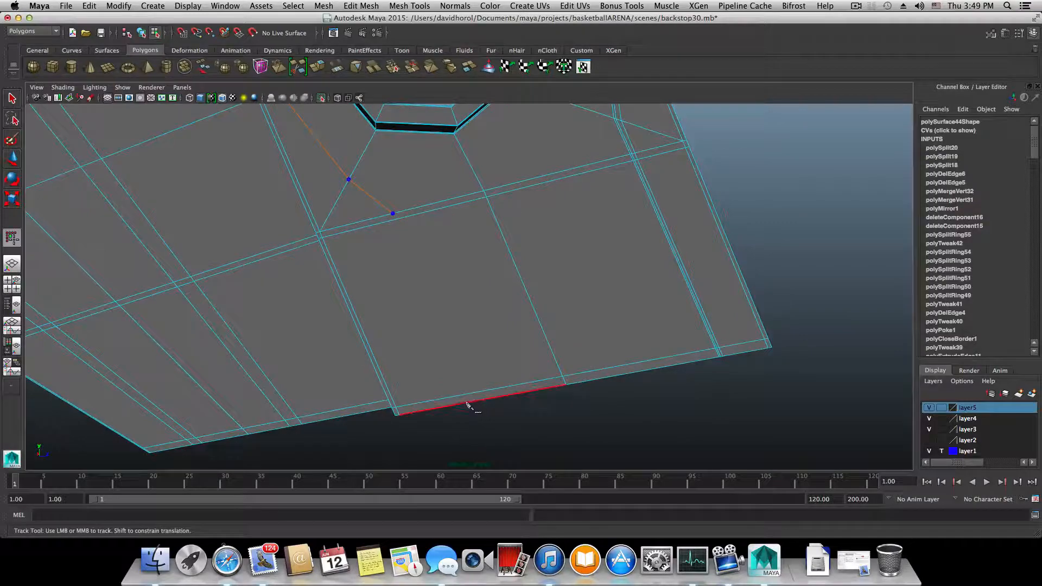
{"action": "left_click", "coordinate": [470, 402]}
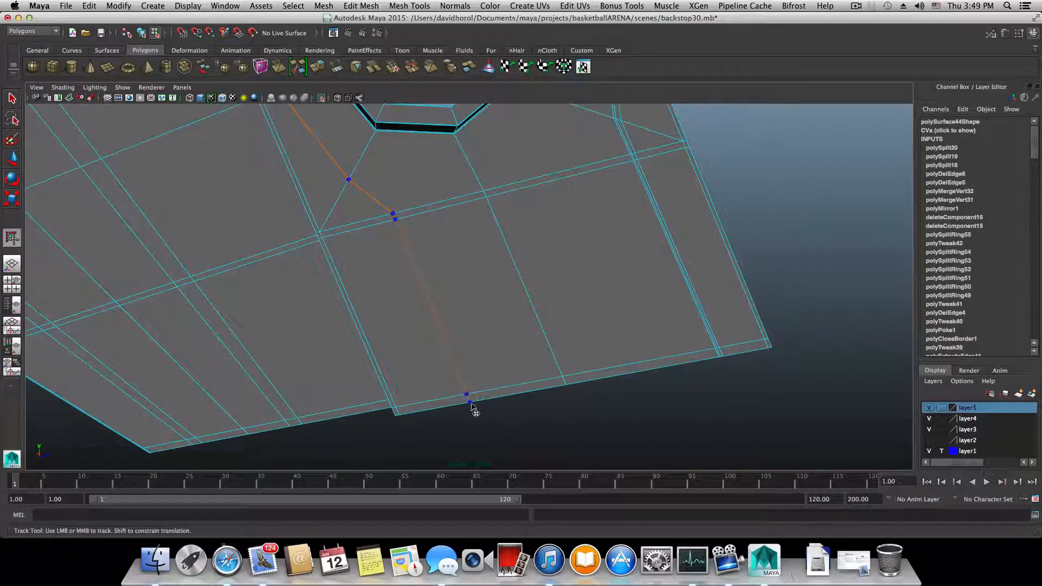
Carry the cut straight across the arm's narrow face to its far border, crossing every lengthwise edge.
{"action": "left_click_drag", "start_coordinate": [460, 409], "coordinate": [261, 372], "text": "alt"}
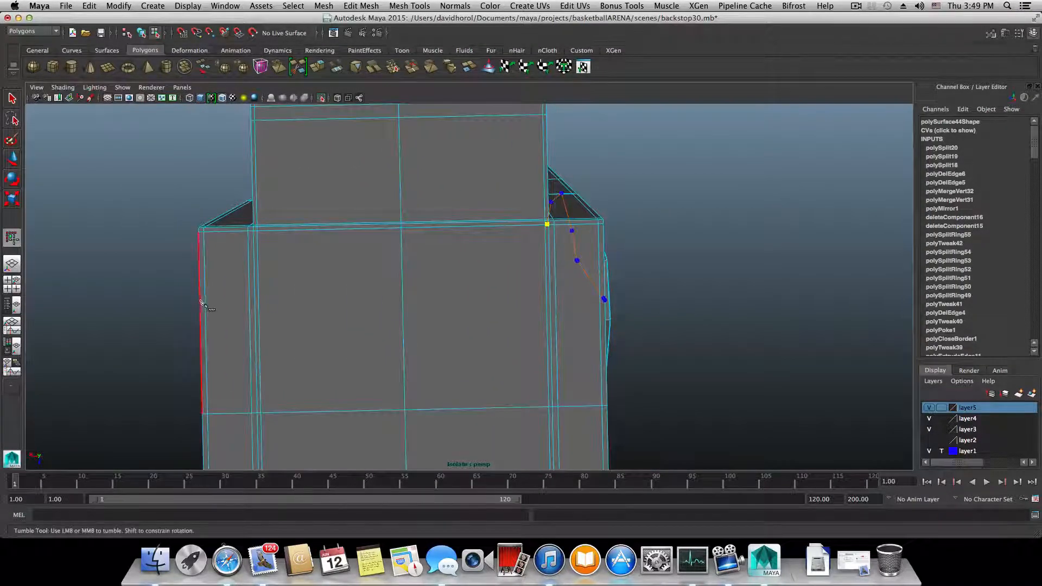
{"action": "left_click_drag", "start_coordinate": [290, 337], "coordinate": [288, 335], "text": "alt"}
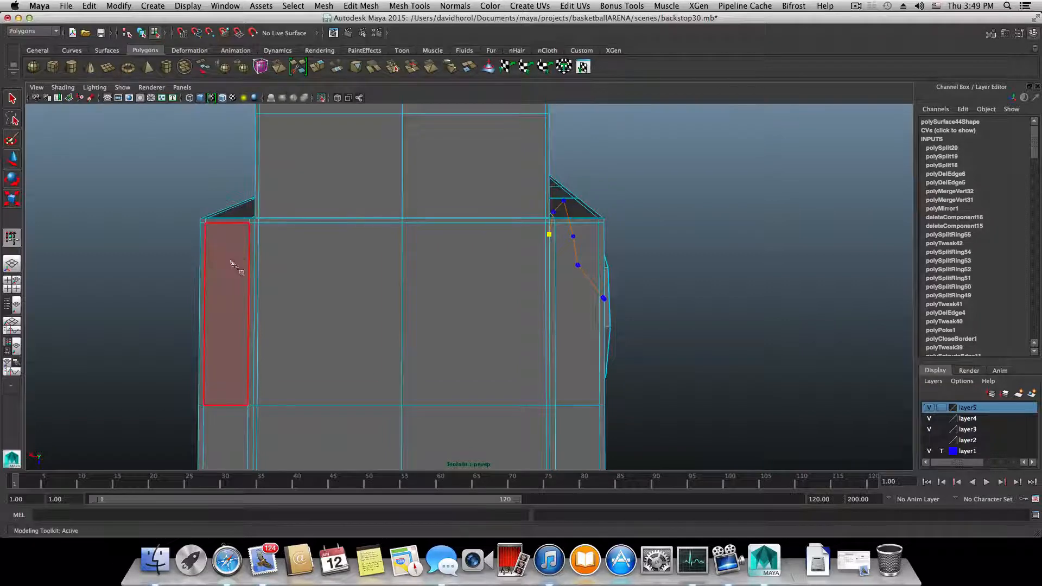
{"action": "left_click_drag", "start_coordinate": [238, 275], "coordinate": [240, 274], "text": "alt"}
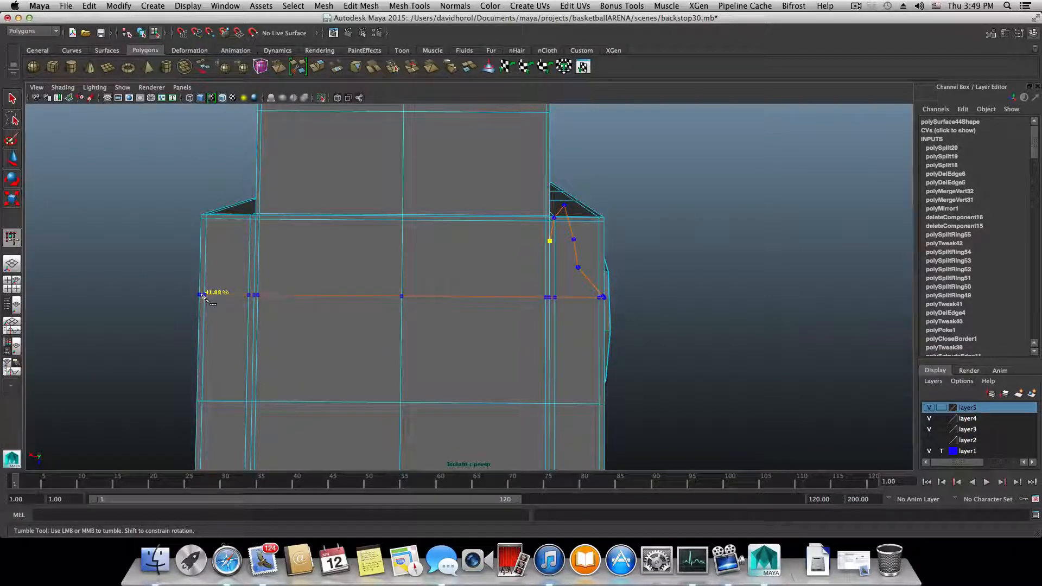
Bring the cut over the double edges on the arm's opposite side and past the hole, crossing the radial edges about midway.
{"action": "left_click_drag", "start_coordinate": [217, 305], "coordinate": [344, 308], "text": "alt"}
{"action": "middle_click_drag", "start_coordinate": [347, 309], "coordinate": [407, 298], "text": "alt"}
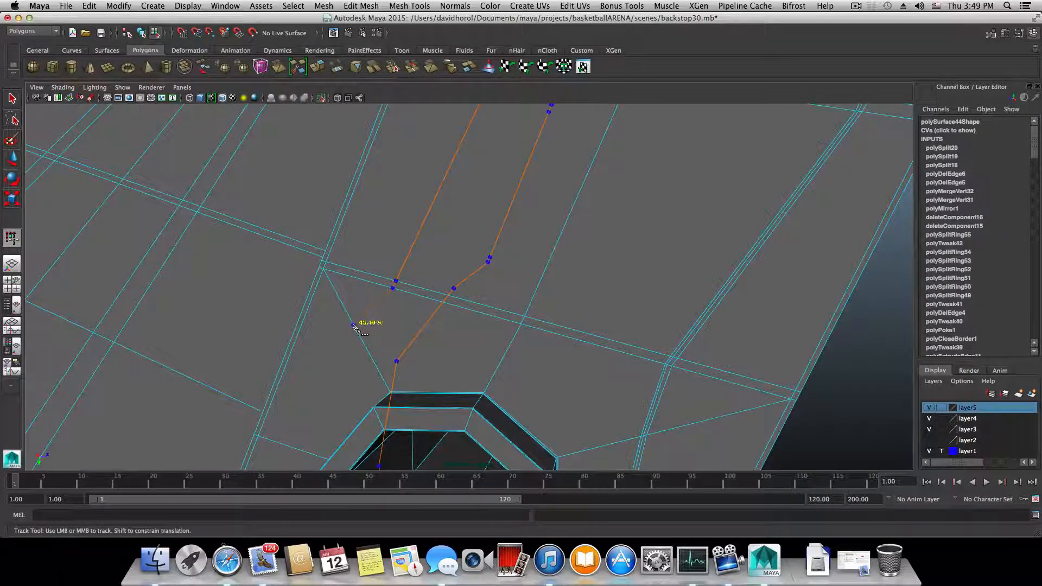
{"action": "left_click", "coordinate": [354, 328]}
{"action": "middle_click_drag", "start_coordinate": [350, 408], "coordinate": [412, 345], "text": "alt"}
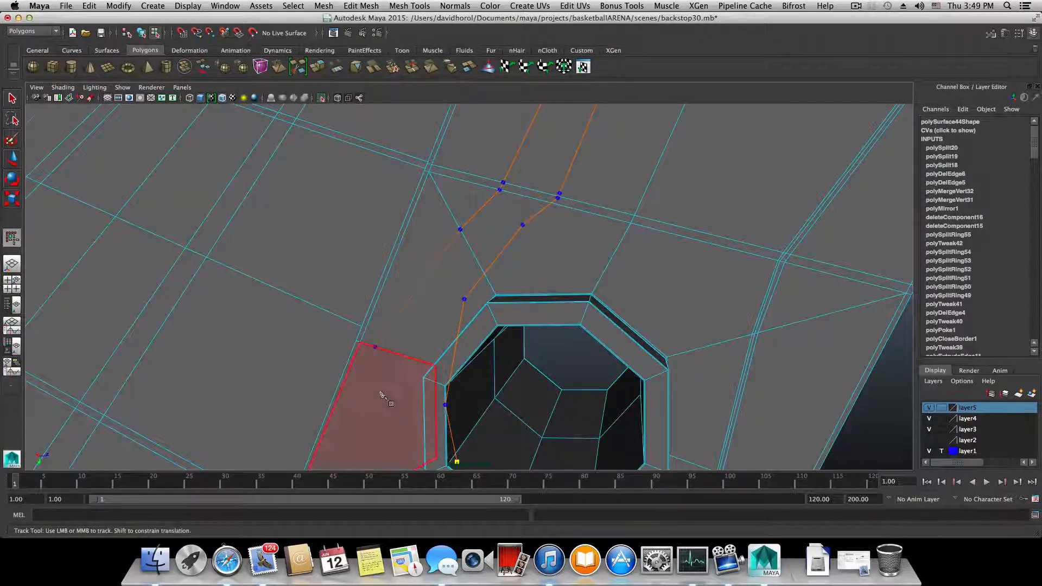
{"action": "middle_click_drag", "start_coordinate": [384, 395], "coordinate": [407, 331], "text": "alt"}
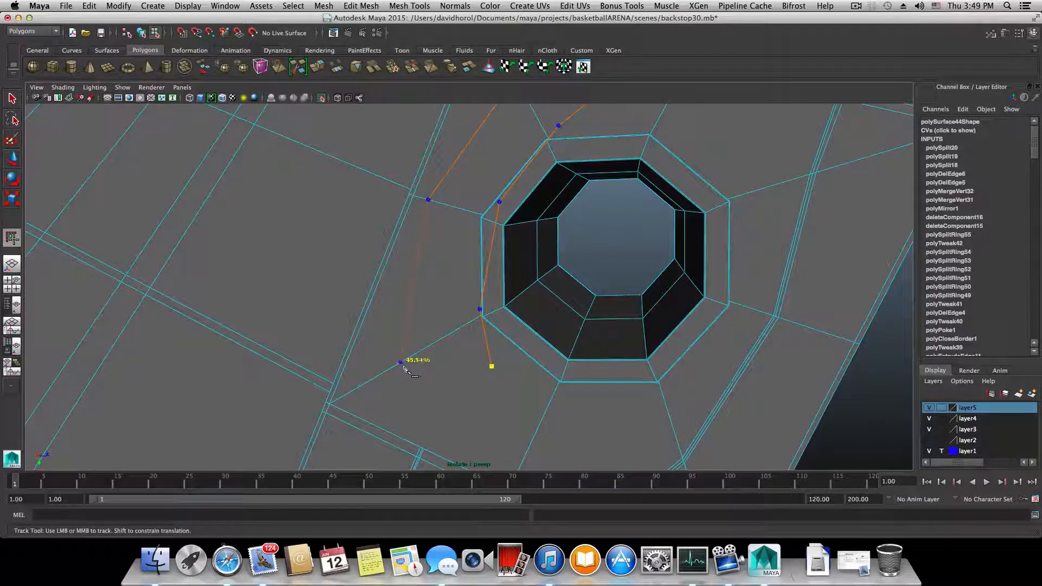
{"action": "left_click", "coordinate": [400, 361]}
End the cut at the cut-off edge end on the double edges beyond the hole and apply it.
{"action": "left_click_drag", "start_coordinate": [401, 365], "coordinate": [427, 374], "text": "alt"}
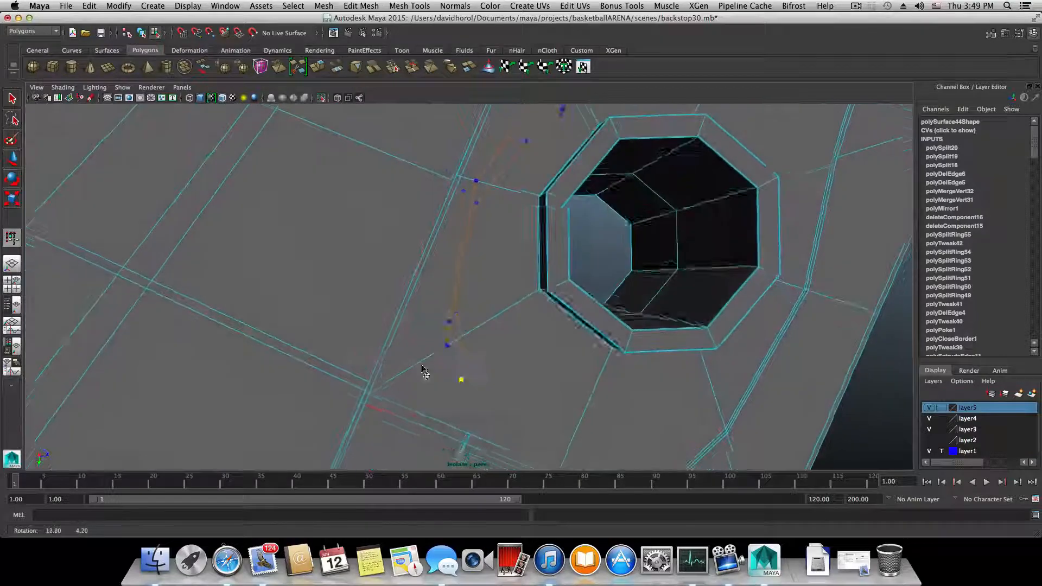
{"action": "middle_click_drag", "start_coordinate": [426, 374], "coordinate": [440, 385], "text": "alt"}
{"action": "scroll", "coordinate": [439, 385], "scroll_direction": "up", "scroll_amount": 5}
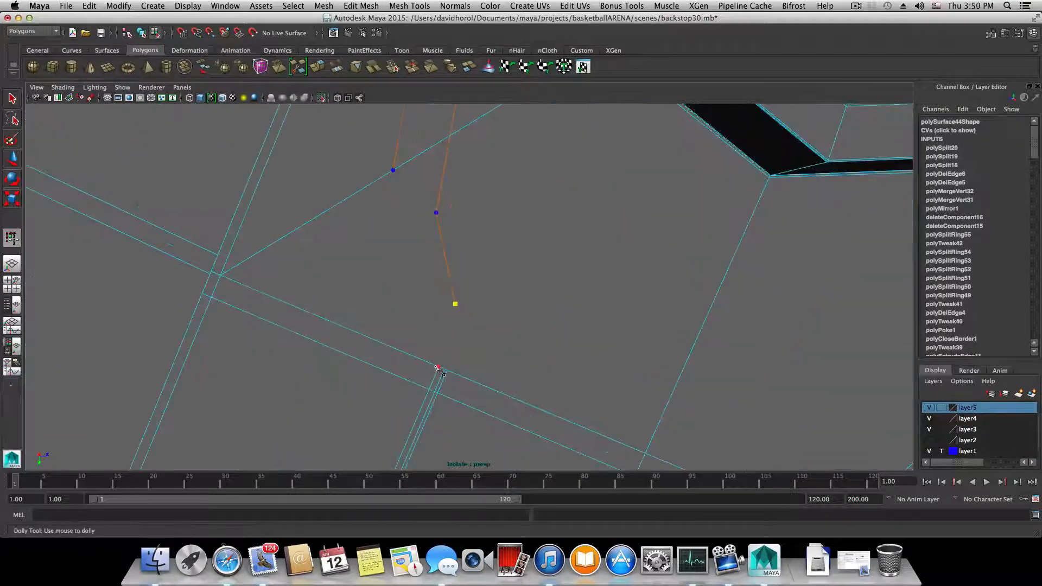
{"action": "key", "text": "Escape"}
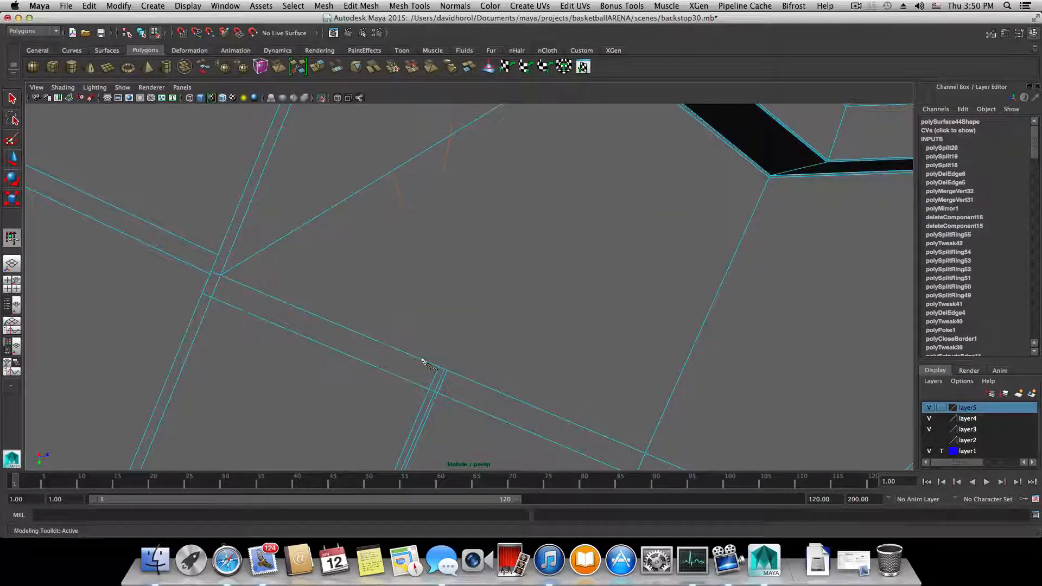
{"action": "key", "text": "Return"}
Start a new cut at the neighbouring cut-off edge end and cross the nearest radial edge right beside the finished cut.
{"action": "scroll", "coordinate": [393, 342], "scroll_direction": "down", "scroll_amount": 10}
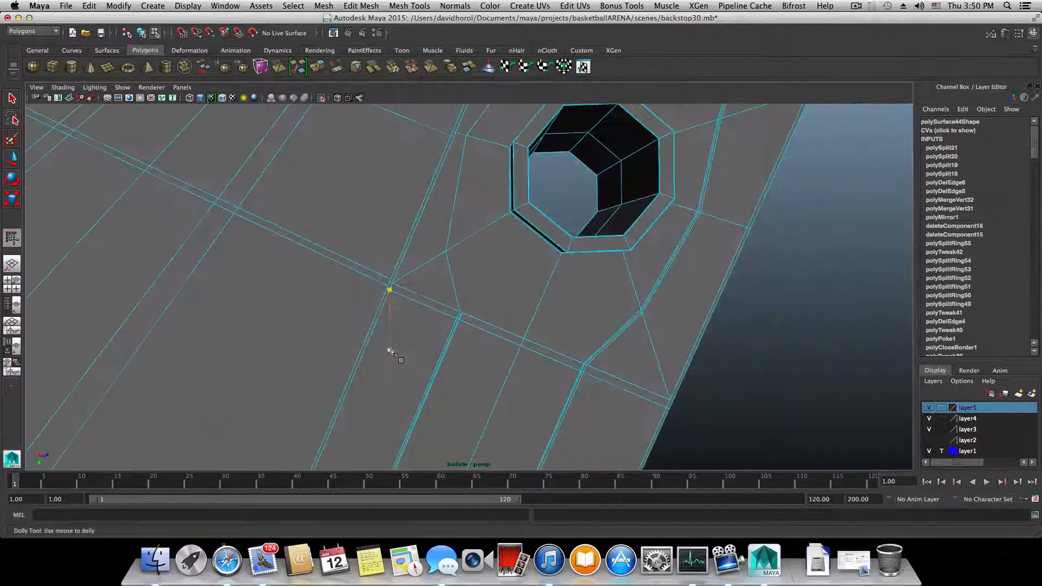
{"action": "middle_click_drag", "start_coordinate": [537, 249], "coordinate": [613, 206], "text": "alt"}
{"action": "scroll", "coordinate": [568, 304], "scroll_direction": "up", "scroll_amount": 3}
{"action": "scroll", "coordinate": [568, 304], "scroll_direction": "up", "scroll_amount": 5}
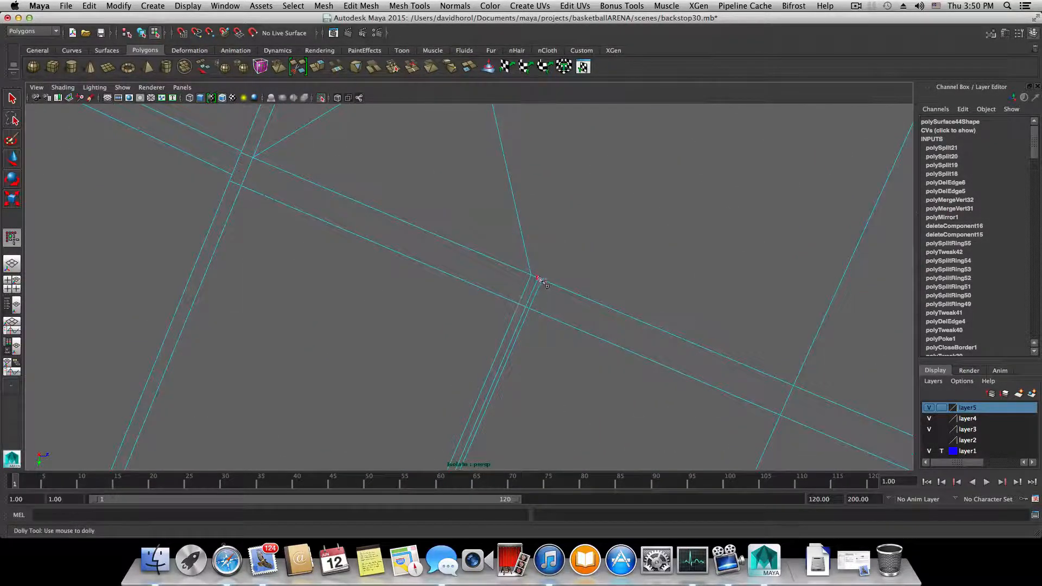
{"action": "left_click", "coordinate": [538, 278]}
{"action": "middle_click_drag", "start_coordinate": [557, 173], "coordinate": [508, 362], "text": "alt"}
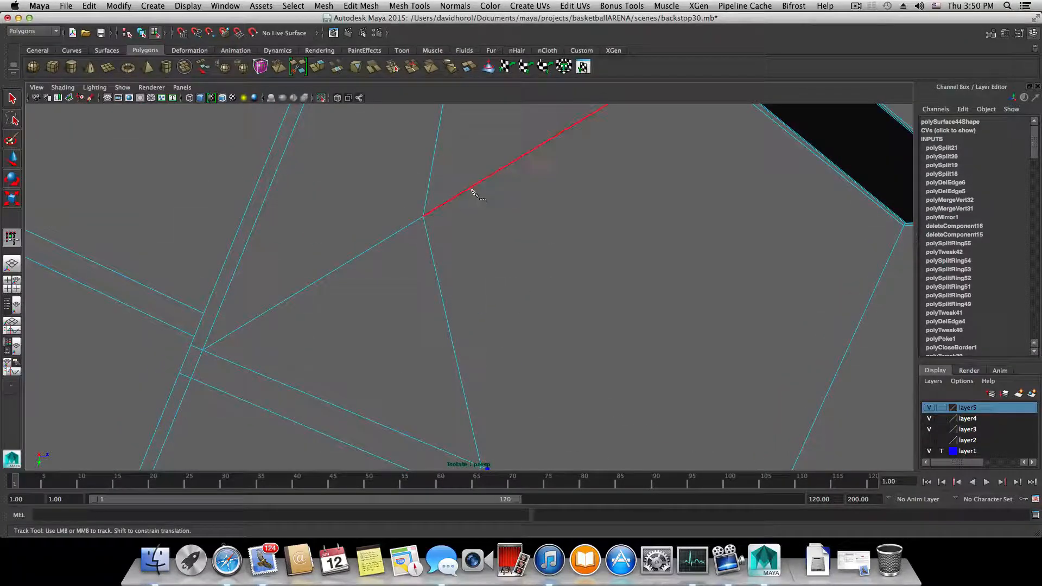
{"action": "left_click_drag", "start_coordinate": [434, 221], "coordinate": [427, 218]}
Continue the cut over the radial edge beside the hole, the next radial edge and the double edges, alongside the finished cut.
{"action": "middle_click_drag", "start_coordinate": [475, 158], "coordinate": [428, 372], "text": "alt"}
{"action": "left_click_drag", "start_coordinate": [407, 275], "coordinate": [363, 265]}
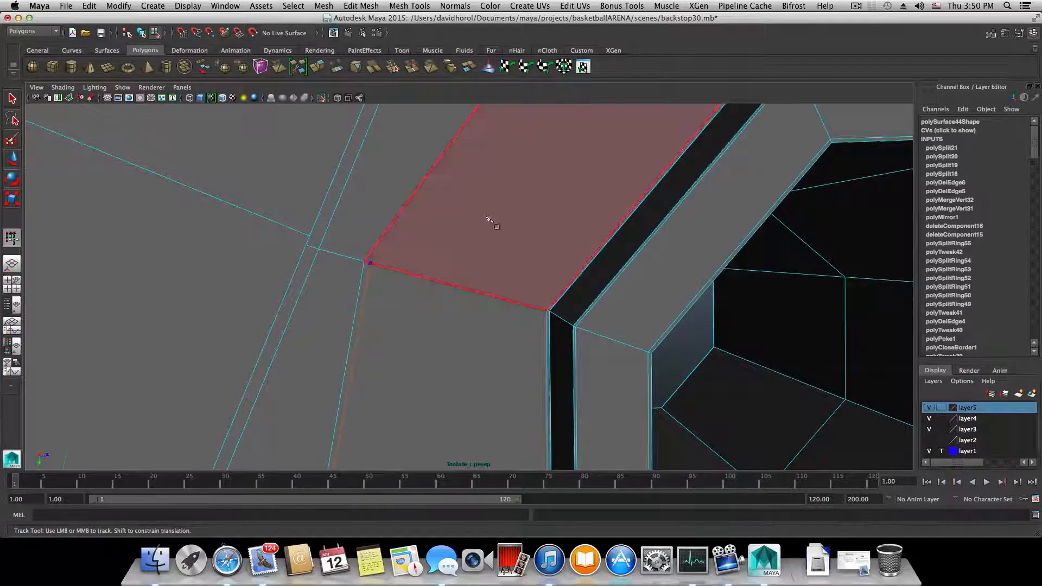
{"action": "middle_click_drag", "start_coordinate": [515, 190], "coordinate": [458, 263], "text": "alt"}
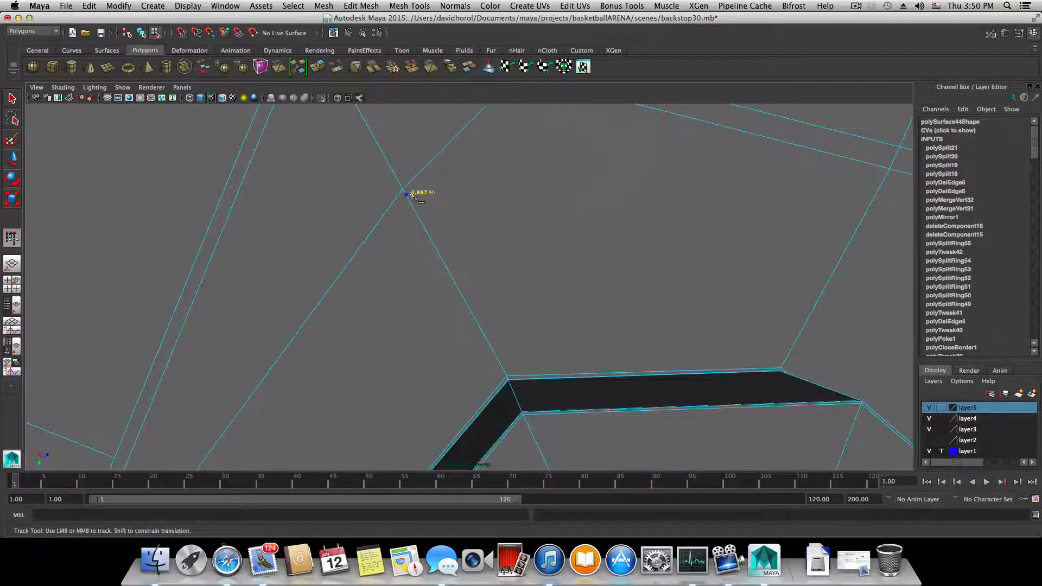
{"action": "left_click_drag", "start_coordinate": [411, 194], "coordinate": [411, 193]}
{"action": "middle_click_drag", "start_coordinate": [746, 129], "coordinate": [544, 237], "text": "alt"}
{"action": "middle_click_drag", "start_coordinate": [475, 206], "coordinate": [566, 261], "text": "alt"}
{"action": "left_click_drag", "start_coordinate": [445, 249], "coordinate": [425, 220]}
Take the second cut to the arm's border and straight across the narrow face to the far border.
{"action": "middle_click_drag", "start_coordinate": [521, 135], "coordinate": [428, 291], "text": "alt"}
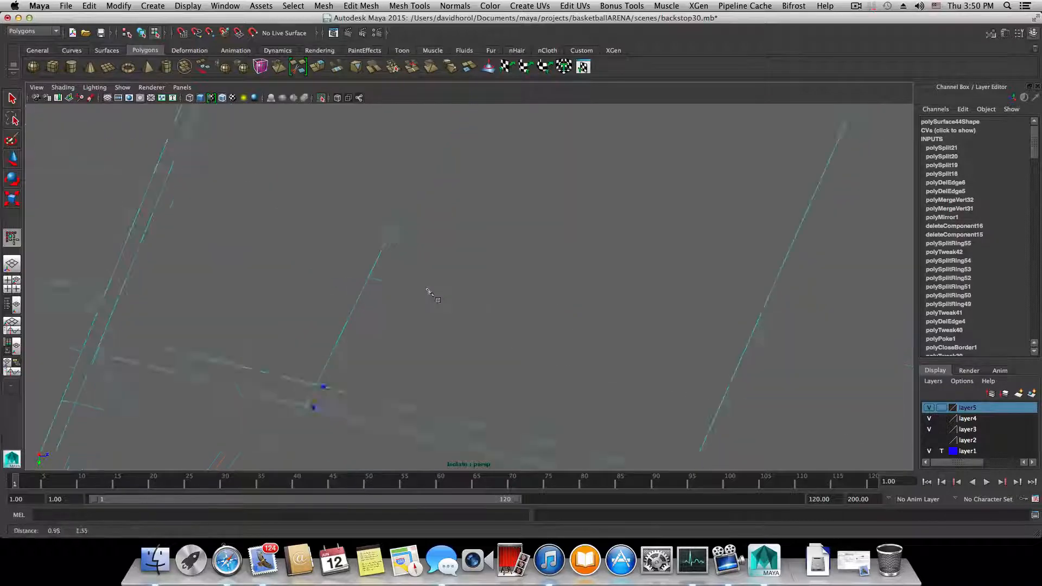
{"action": "middle_click_drag", "start_coordinate": [468, 139], "coordinate": [456, 233], "text": "alt"}
{"action": "middle_click_drag", "start_coordinate": [518, 132], "coordinate": [428, 284], "text": "alt"}
{"action": "left_click_drag", "start_coordinate": [455, 217], "coordinate": [433, 215]}
{"action": "left_click_drag", "start_coordinate": [548, 236], "coordinate": [442, 304], "text": "alt"}
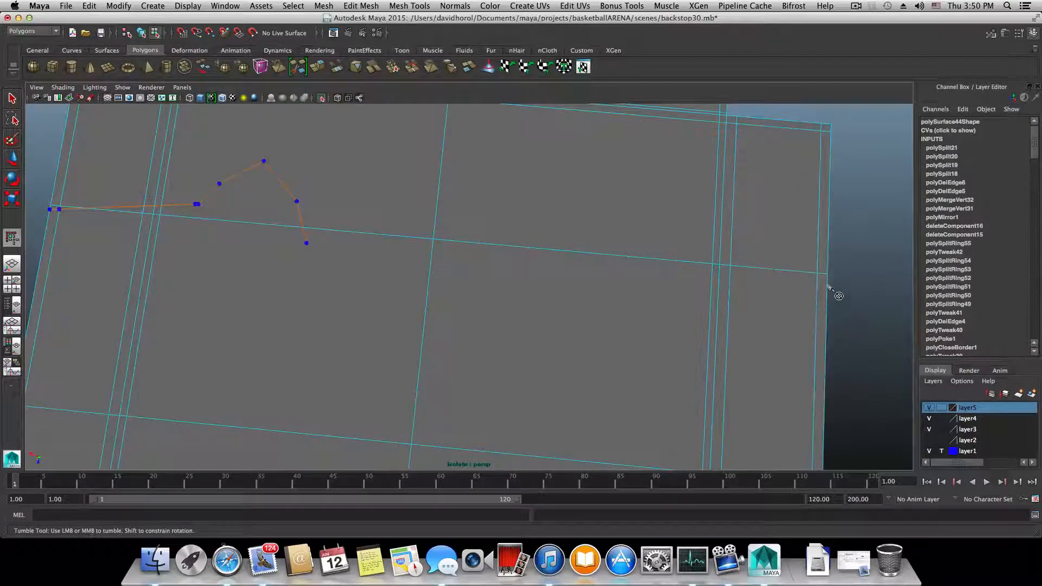
{"action": "left_click_drag", "start_coordinate": [828, 298], "coordinate": [639, 304], "text": "alt"}
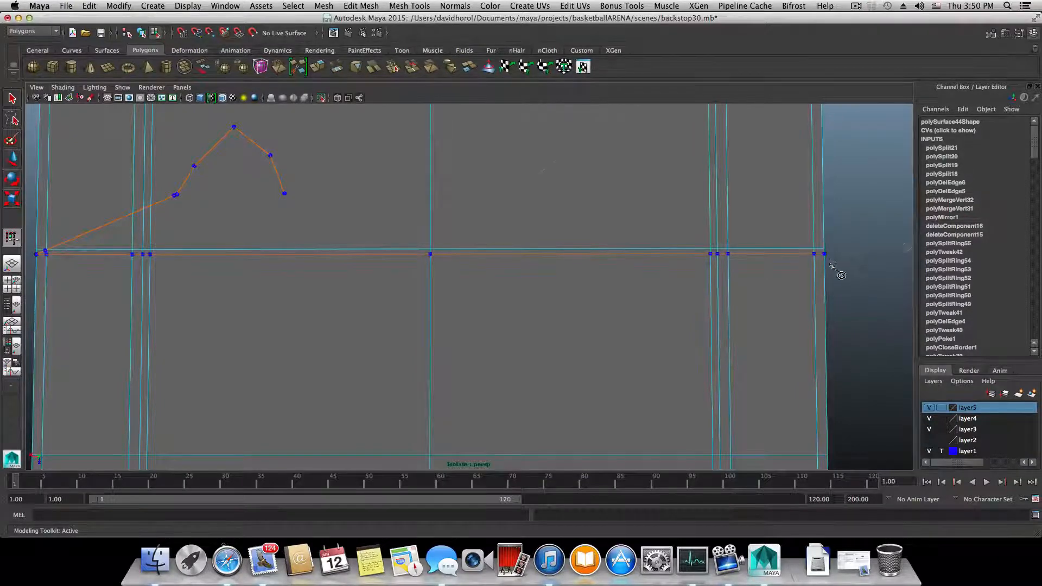
Bring the second cut from the border to the double edges on the other side, staying parallel to the finished cut.
{"action": "left_click_drag", "start_coordinate": [830, 264], "coordinate": [648, 292], "text": "alt"}
{"action": "middle_click_drag", "start_coordinate": [648, 292], "coordinate": [636, 180], "text": "alt"}
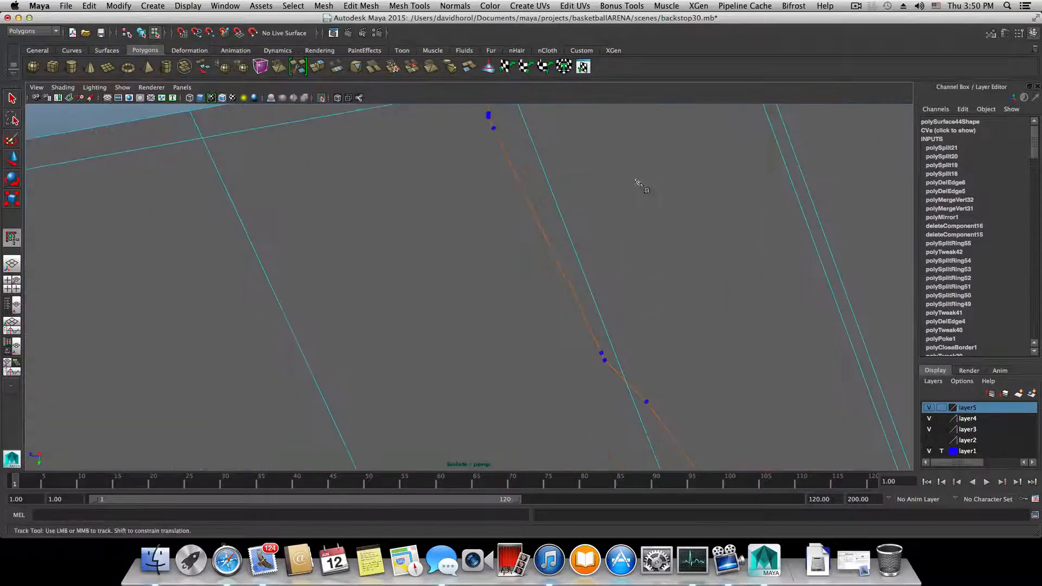
{"action": "middle_click_drag", "start_coordinate": [573, 179], "coordinate": [579, 214], "text": "alt"}
{"action": "right_click_drag", "start_coordinate": [703, 376], "coordinate": [679, 333], "text": "alt"}
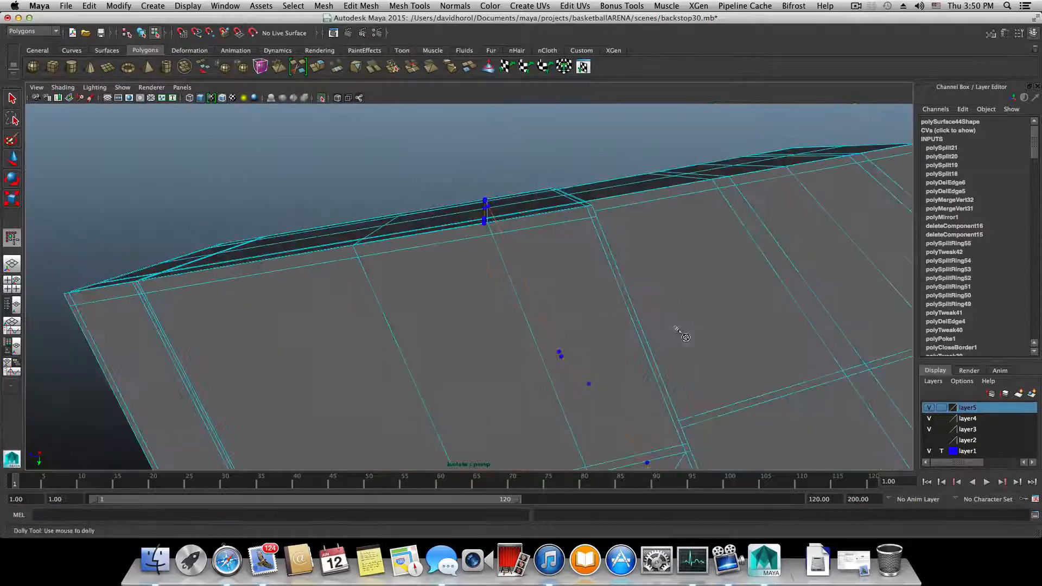
{"action": "left_click_drag", "start_coordinate": [679, 333], "coordinate": [653, 327], "text": "alt"}
{"action": "middle_click_drag", "start_coordinate": [653, 327], "coordinate": [593, 364], "text": "alt"}
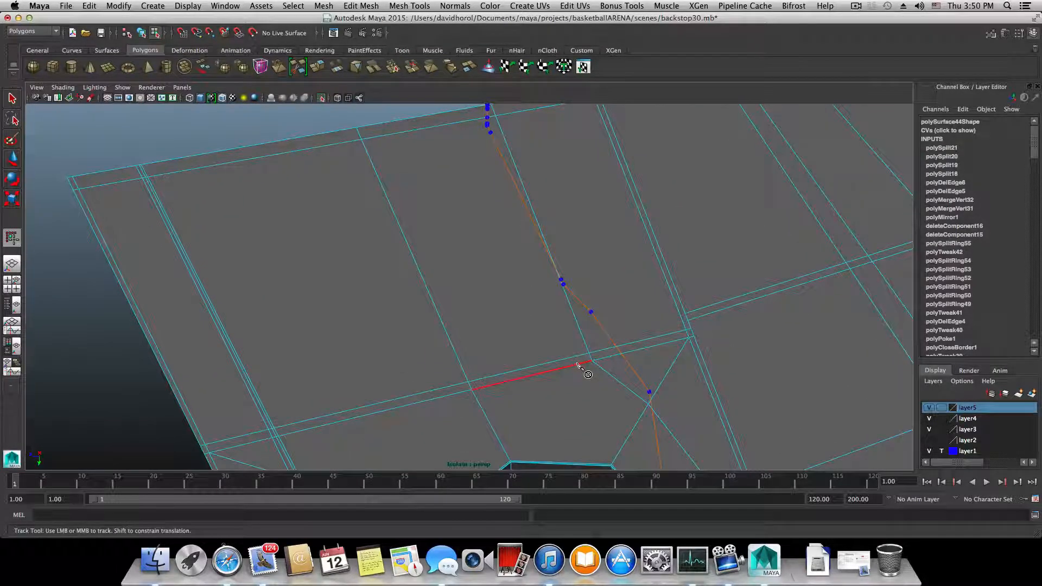
{"action": "left_click_drag", "start_coordinate": [579, 363], "coordinate": [618, 386], "text": "alt"}
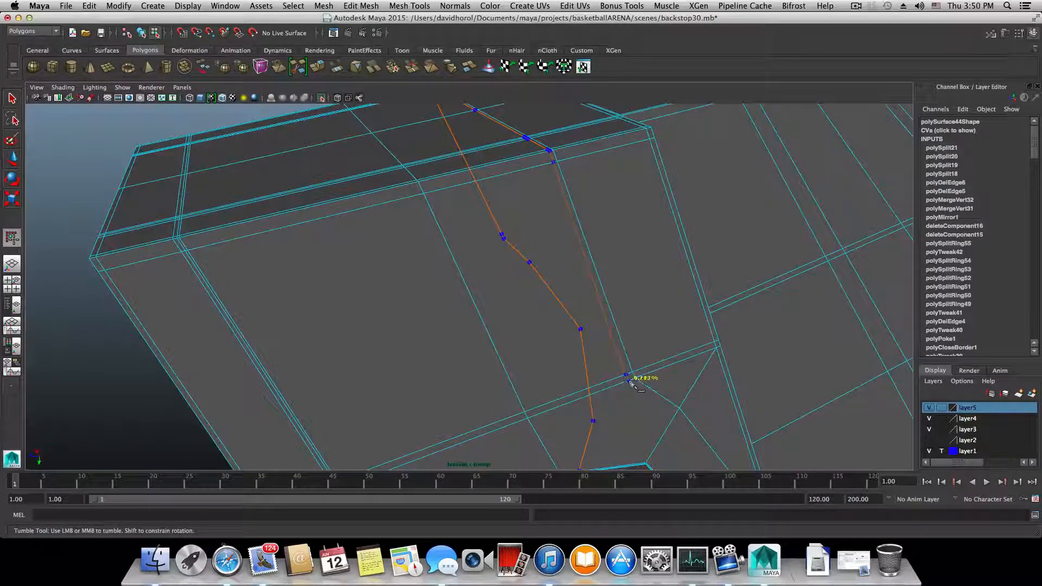
Route the second cut past the hole, placing its points on the three radial edges close to the finished cut.
{"action": "middle_click_drag", "start_coordinate": [632, 384], "coordinate": [585, 297], "text": "alt"}
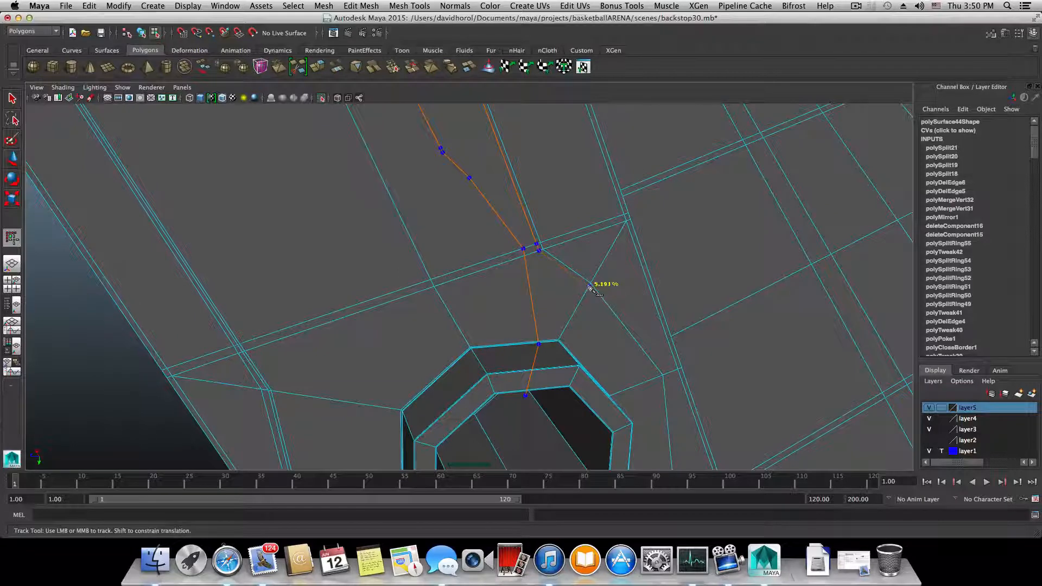
{"action": "left_click", "coordinate": [589, 285]}
{"action": "middle_click_drag", "start_coordinate": [661, 378], "coordinate": [616, 343], "text": "alt"}
{"action": "left_click", "coordinate": [629, 343]}
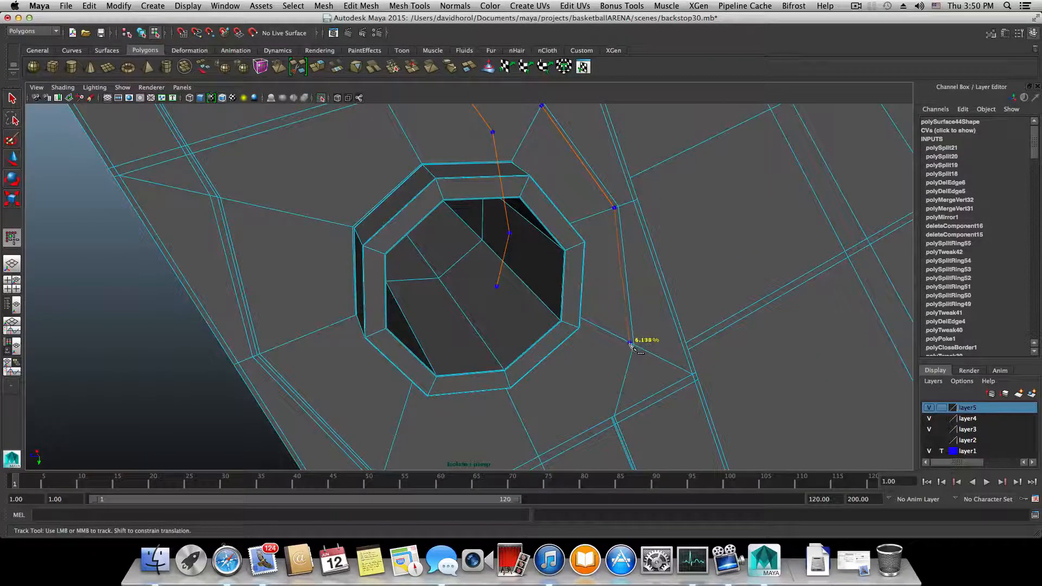
End the second cut at the cut-off edge end on the double edges beyond the hole and apply it.
{"action": "middle_click_drag", "start_coordinate": [614, 402], "coordinate": [600, 293], "text": "alt"}
{"action": "scroll", "coordinate": [600, 297], "scroll_direction": "up", "scroll_amount": 5}
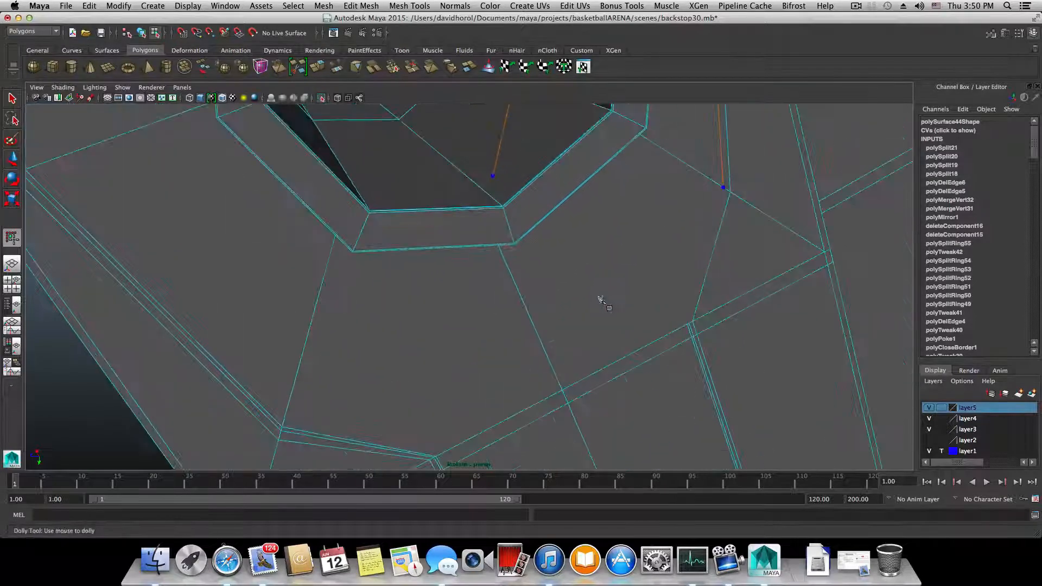
{"action": "scroll", "coordinate": [612, 331], "scroll_direction": "up", "scroll_amount": 2}
{"action": "middle_click_drag", "start_coordinate": [733, 313], "coordinate": [485, 287], "text": "alt"}
{"action": "scroll", "coordinate": [610, 288], "scroll_direction": "up", "scroll_amount": 2}
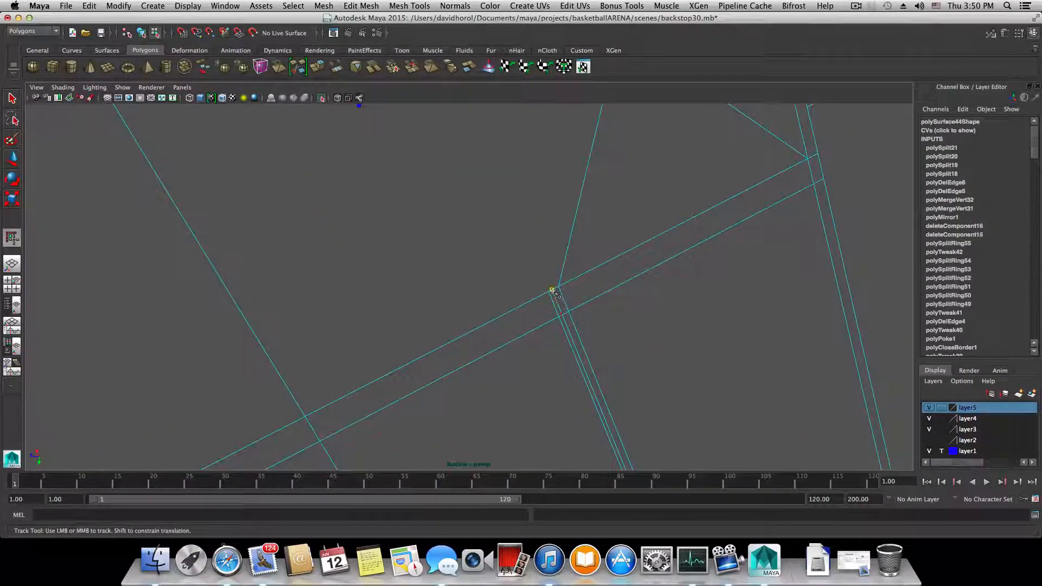
{"action": "key", "text": "Return"}
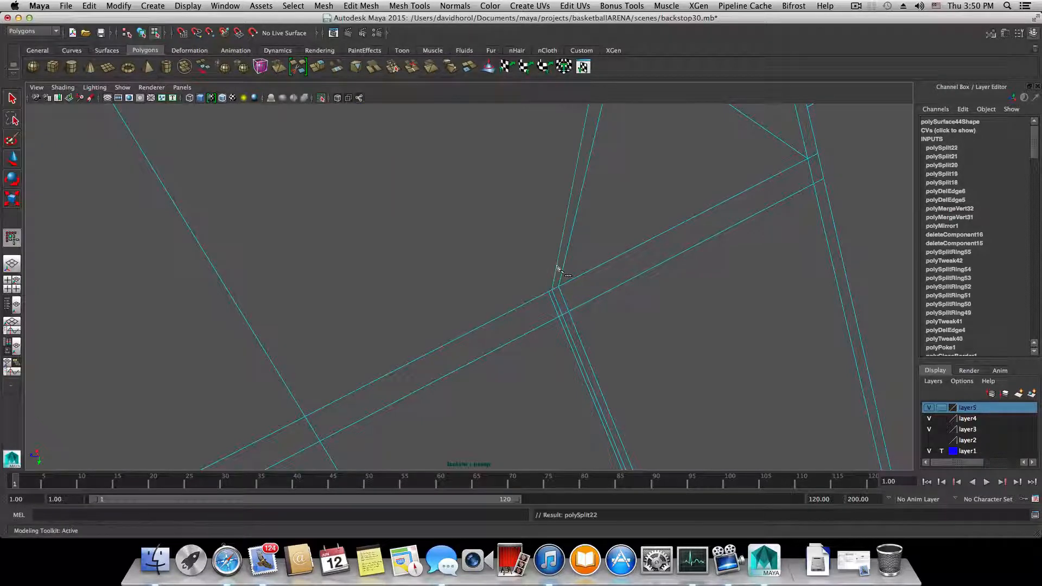
Start a third cut at the same edge end and cross the first two radial edges on the hole side of the existing cuts.
{"action": "left_click", "coordinate": [548, 293]}
{"action": "mouse_move", "coordinate": [525, 232]}
{"action": "middle_mouse_down", "text": "alt"}
{"action": "mouse_move", "coordinate": [484, 337]}
{"action": "mouse_move", "coordinate": [500, 306]}
{"action": "mouse_move", "coordinate": [497, 353]}
{"action": "middle_mouse_up", "text": "alt"}
{"action": "left_click_drag", "start_coordinate": [522, 242], "coordinate": [536, 248]}
{"action": "middle_click_drag", "start_coordinate": [521, 225], "coordinate": [534, 410], "text": "alt"}
{"action": "left_click_drag", "start_coordinate": [508, 137], "coordinate": [515, 135]}
Extend the third cut over the remaining radial edge and both double edges, keeping it close to the existing cuts.
{"action": "middle_click_drag", "start_coordinate": [515, 139], "coordinate": [550, 284], "text": "alt"}
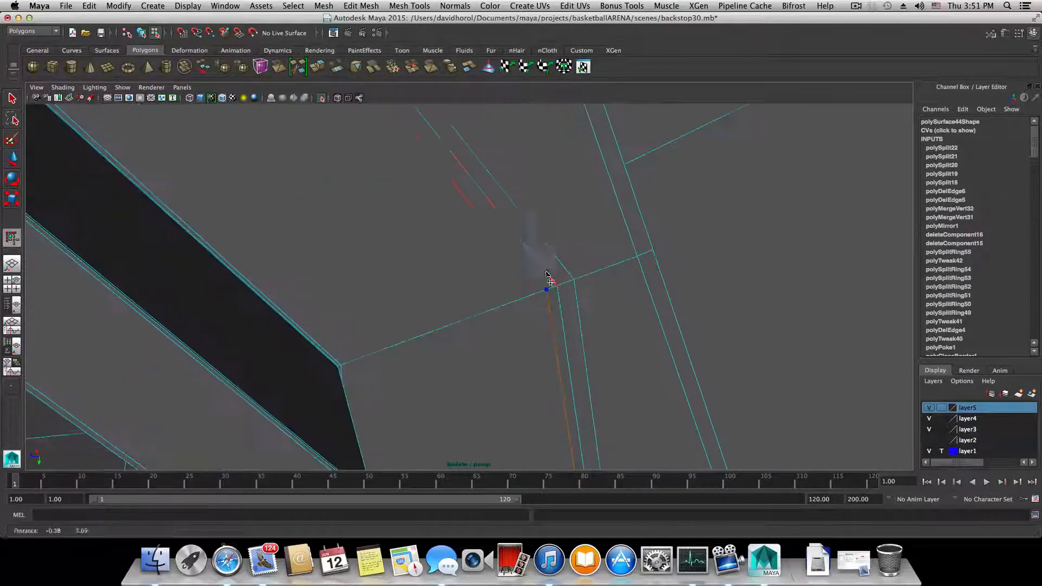
{"action": "left_click_drag", "start_coordinate": [550, 284], "coordinate": [528, 290], "text": "alt"}
{"action": "middle_click_drag", "start_coordinate": [528, 291], "coordinate": [498, 320], "text": "alt"}
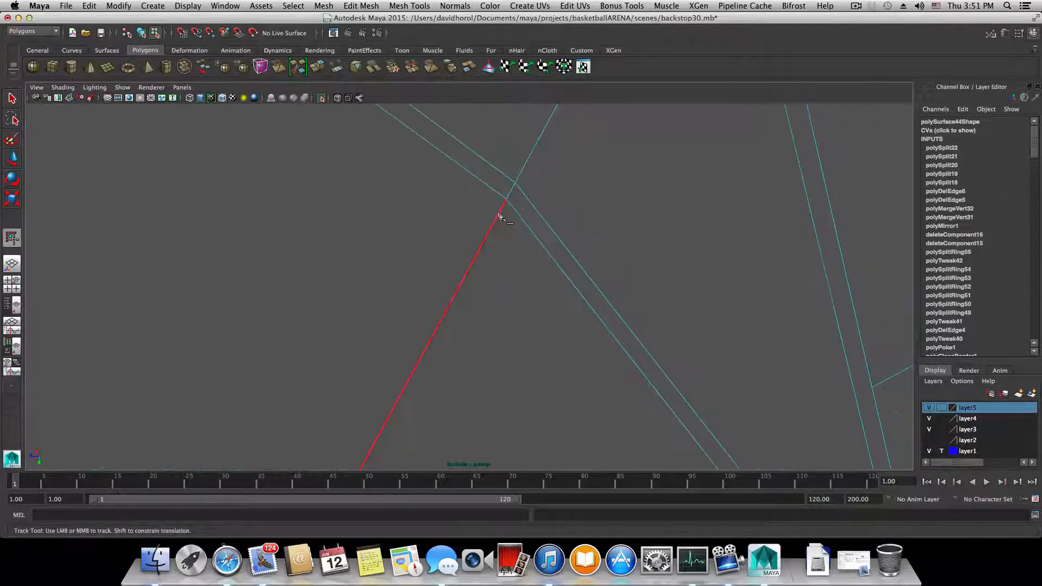
{"action": "left_click_drag", "start_coordinate": [499, 216], "coordinate": [502, 207]}
{"action": "middle_click_drag", "start_coordinate": [503, 208], "coordinate": [687, 357], "text": "alt"}
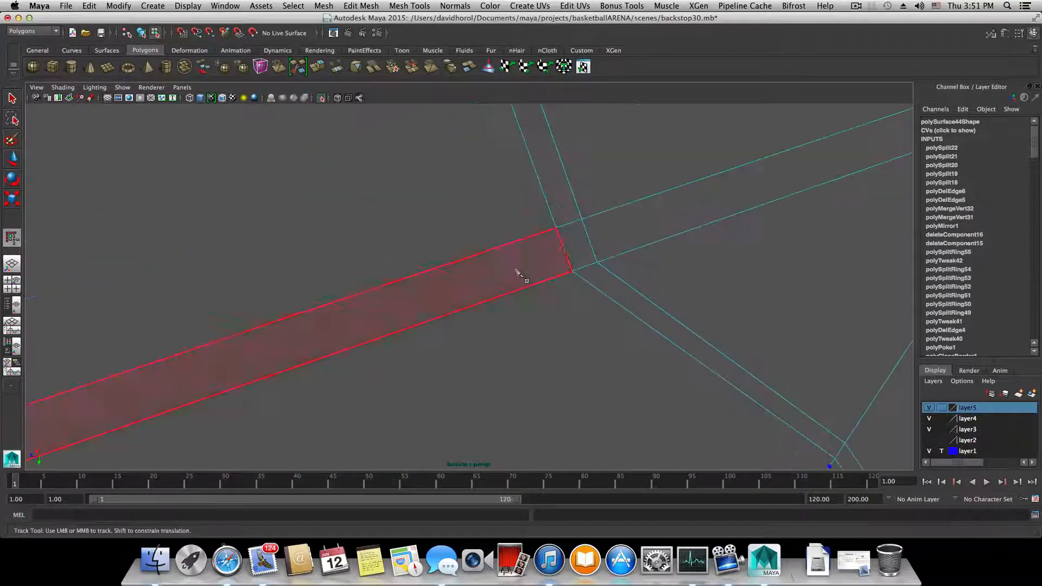
{"action": "left_click_drag", "start_coordinate": [538, 283], "coordinate": [562, 277]}
{"action": "left_click_drag", "start_coordinate": [542, 233], "coordinate": [548, 233]}
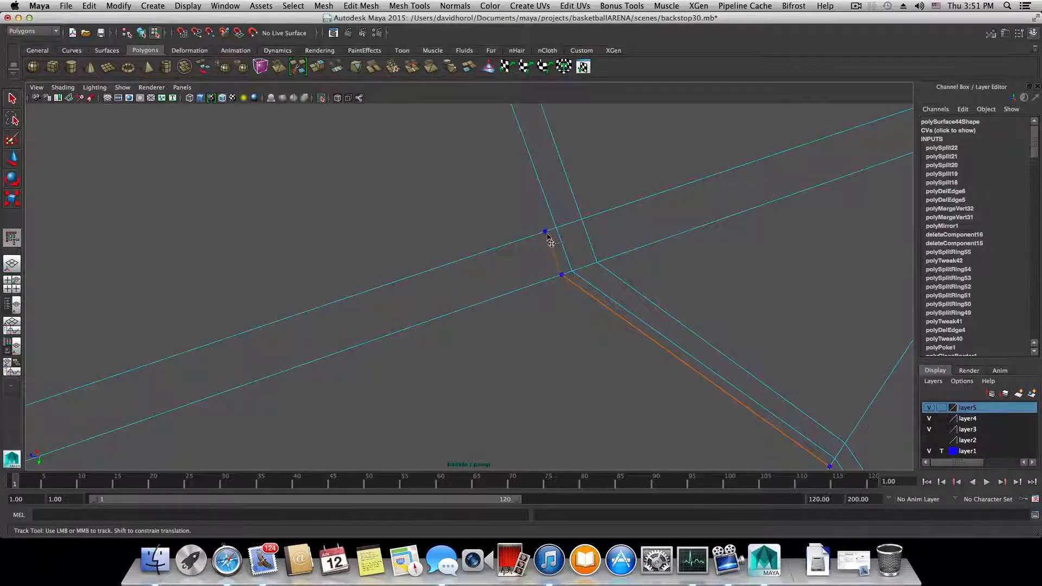
Bring the third cut to the arm's border, placing its point just beside the existing pair of edges.
{"action": "right_click_drag", "start_coordinate": [548, 233], "coordinate": [594, 372], "text": "alt"}
{"action": "middle_click_drag", "start_coordinate": [591, 367], "coordinate": [679, 474], "text": "alt"}
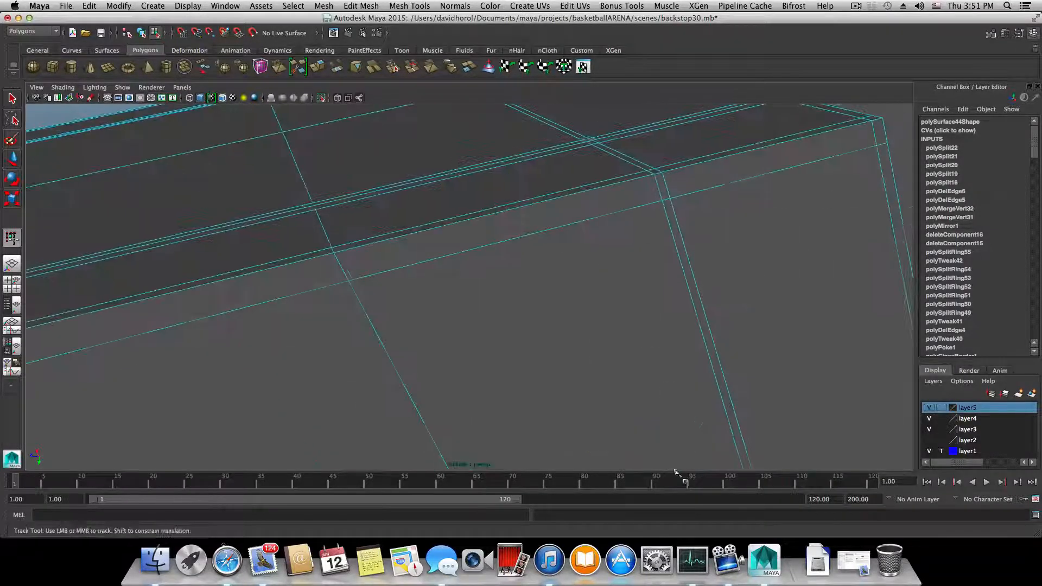
{"action": "middle_click_drag", "start_coordinate": [595, 337], "coordinate": [555, 376], "text": "alt"}
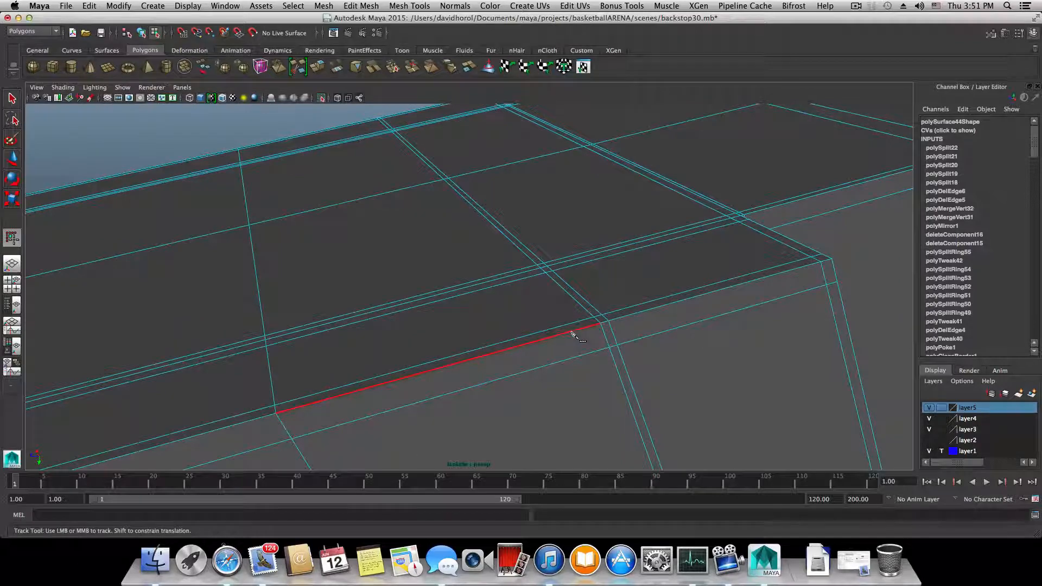
{"action": "left_click_drag", "start_coordinate": [572, 334], "coordinate": [593, 326]}
Carry the third cut straight across the narrow face to the far border, parallel to the two existing cuts.
{"action": "middle_click_drag", "start_coordinate": [595, 330], "coordinate": [604, 379], "text": "alt"}
{"action": "left_click_drag", "start_coordinate": [605, 380], "coordinate": [679, 386], "text": "alt"}
{"action": "middle_click_drag", "start_coordinate": [570, 368], "coordinate": [701, 393], "text": "alt"}
{"action": "left_click_drag", "start_coordinate": [705, 399], "coordinate": [712, 406], "text": "alt"}
{"action": "middle_click_drag", "start_coordinate": [665, 410], "coordinate": [577, 415], "text": "alt"}
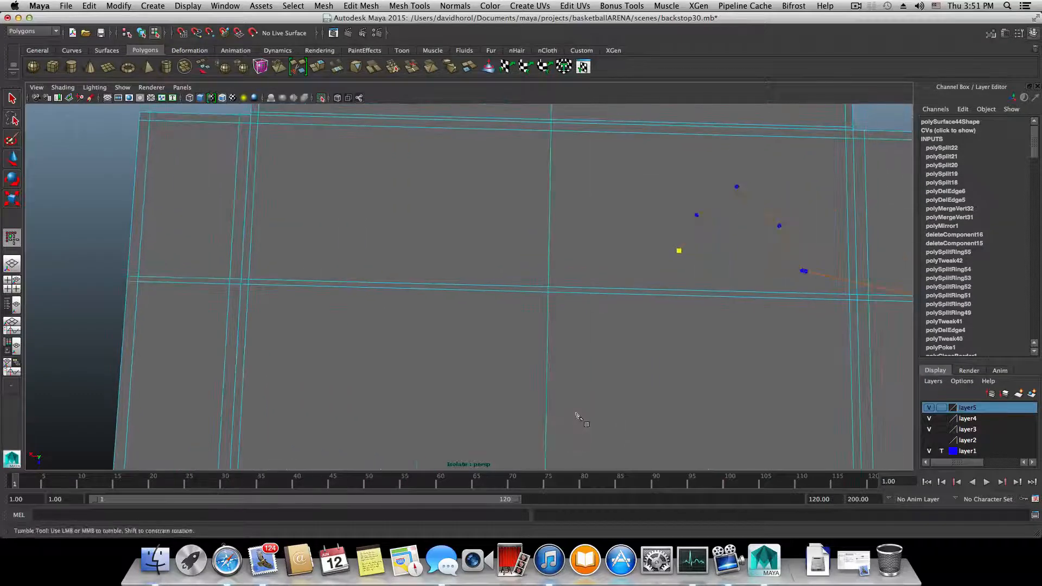
{"action": "left_click_drag", "start_coordinate": [576, 415], "coordinate": [578, 418], "text": "alt"}
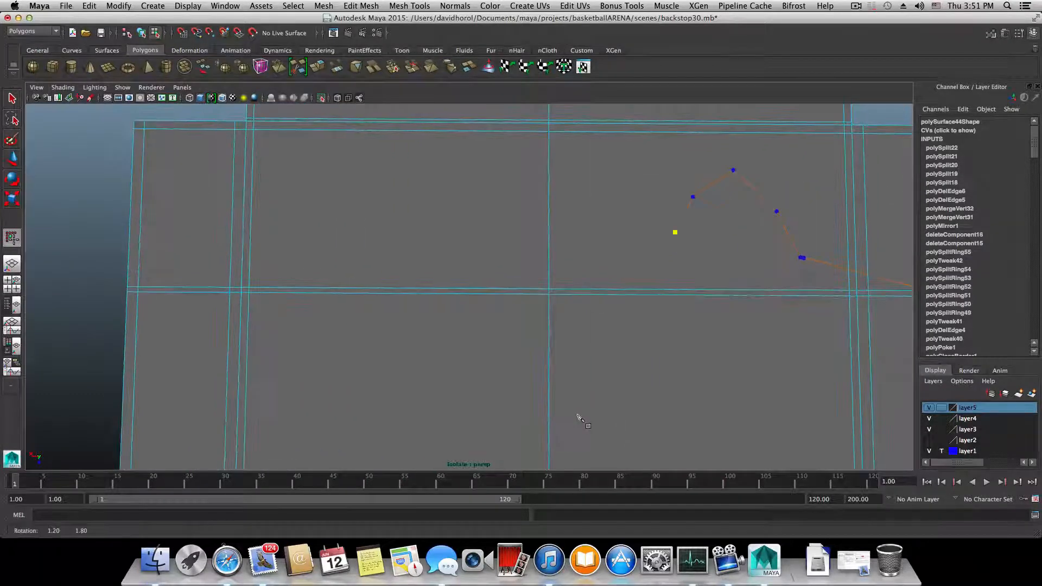
{"action": "left_click", "coordinate": [129, 302]}
{"action": "left_click_drag", "start_coordinate": [157, 336], "coordinate": [397, 385], "text": "alt"}
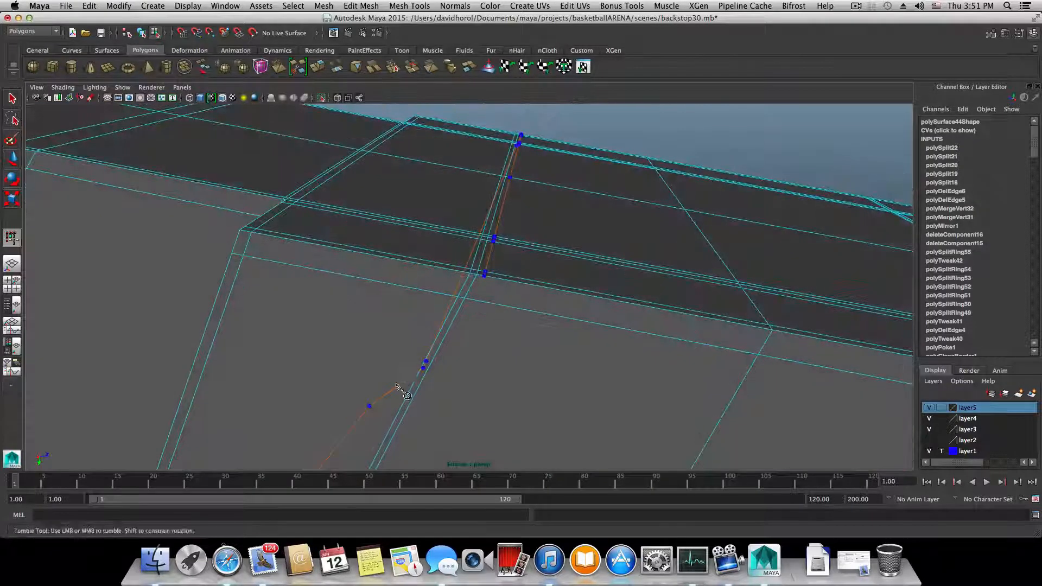
Continue the third cut onto the opposite broad face, crossing the double edges and the first radial edge beside the existing pair.
{"action": "middle_click_drag", "start_coordinate": [397, 385], "coordinate": [437, 182], "text": "alt"}
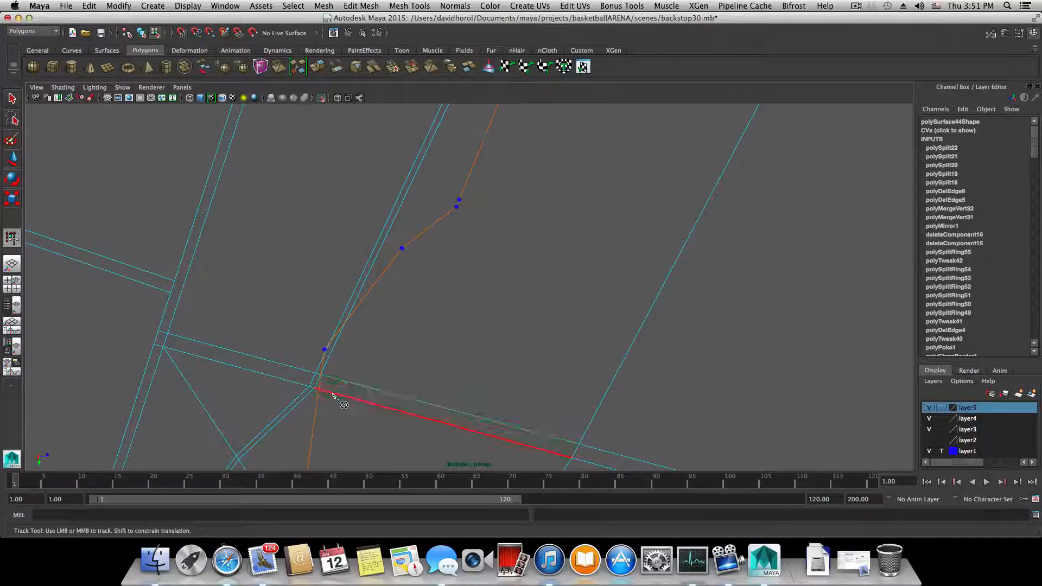
{"action": "left_click_drag", "start_coordinate": [333, 391], "coordinate": [318, 367], "text": "alt"}
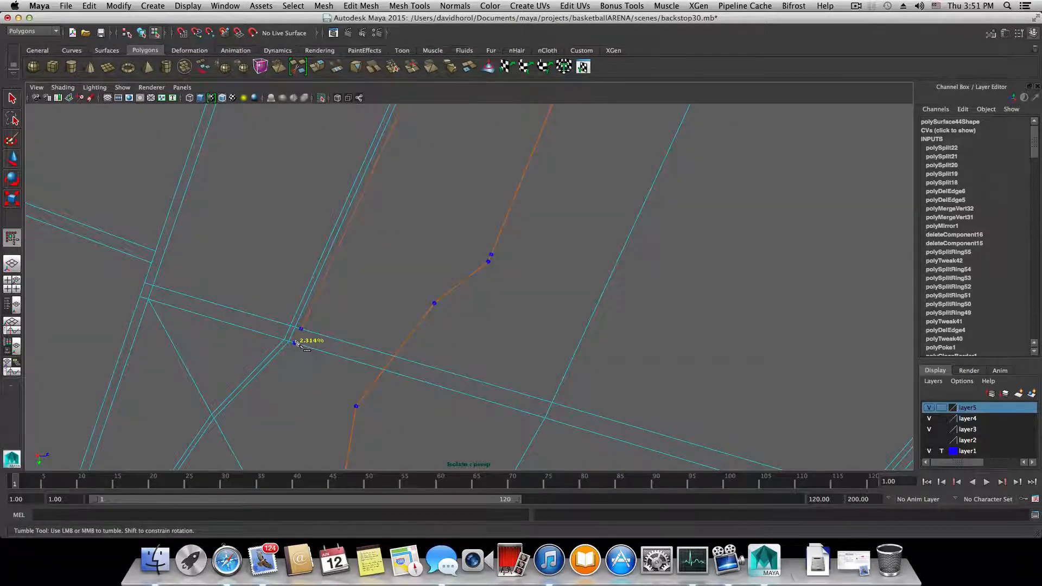
{"action": "middle_click_drag", "start_coordinate": [295, 343], "coordinate": [363, 272], "text": "alt"}
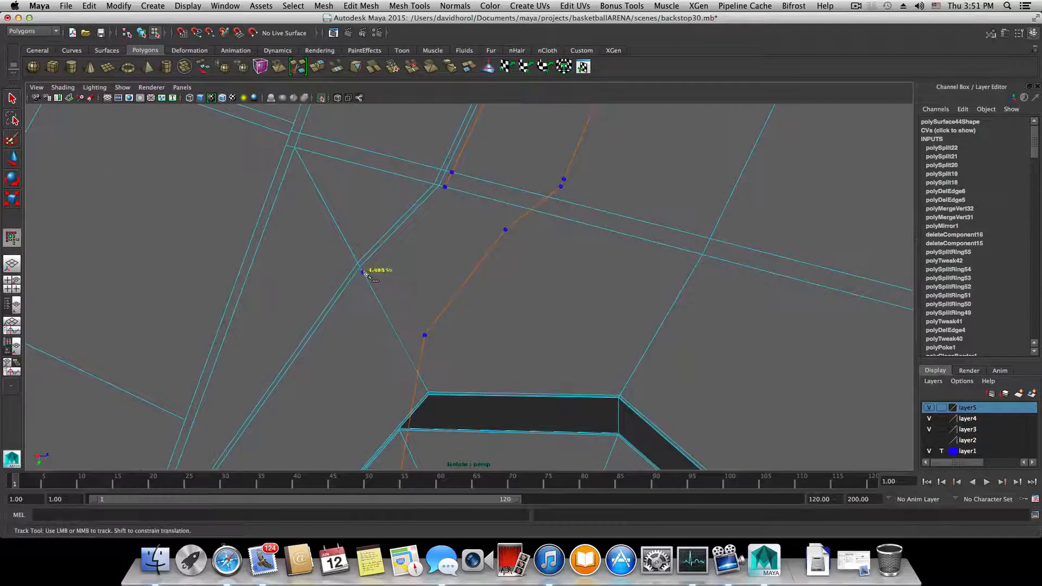
{"action": "middle_click_drag", "start_coordinate": [347, 356], "coordinate": [438, 233], "text": "alt"}
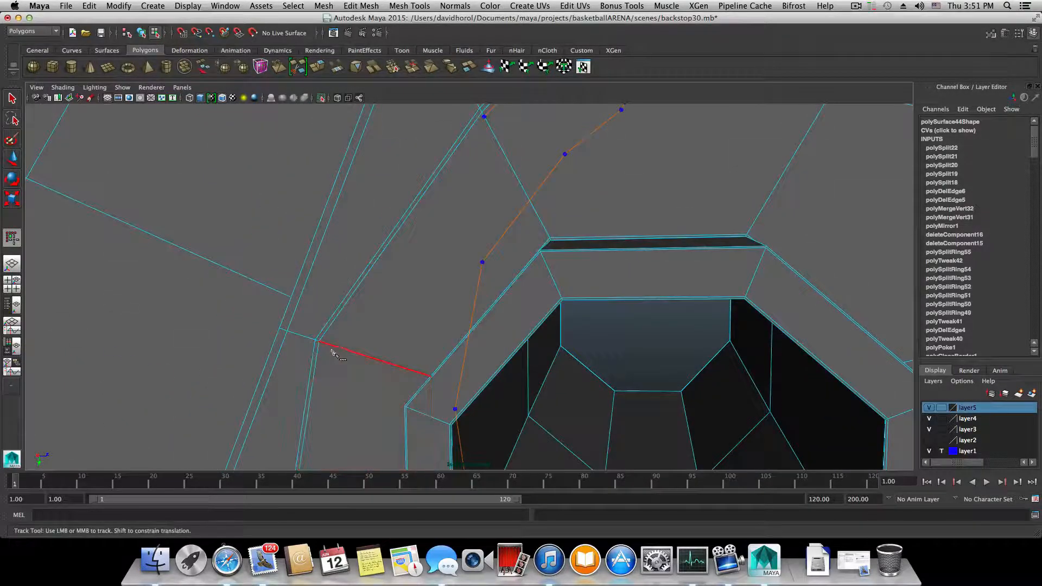
Extend the third cut across the next two radial edges, following the existing pair around the hole.
{"action": "left_click_drag", "start_coordinate": [334, 346], "coordinate": [324, 342]}
{"action": "middle_click_drag", "start_coordinate": [332, 388], "coordinate": [362, 274], "text": "alt"}
{"action": "left_click", "coordinate": [341, 371]}
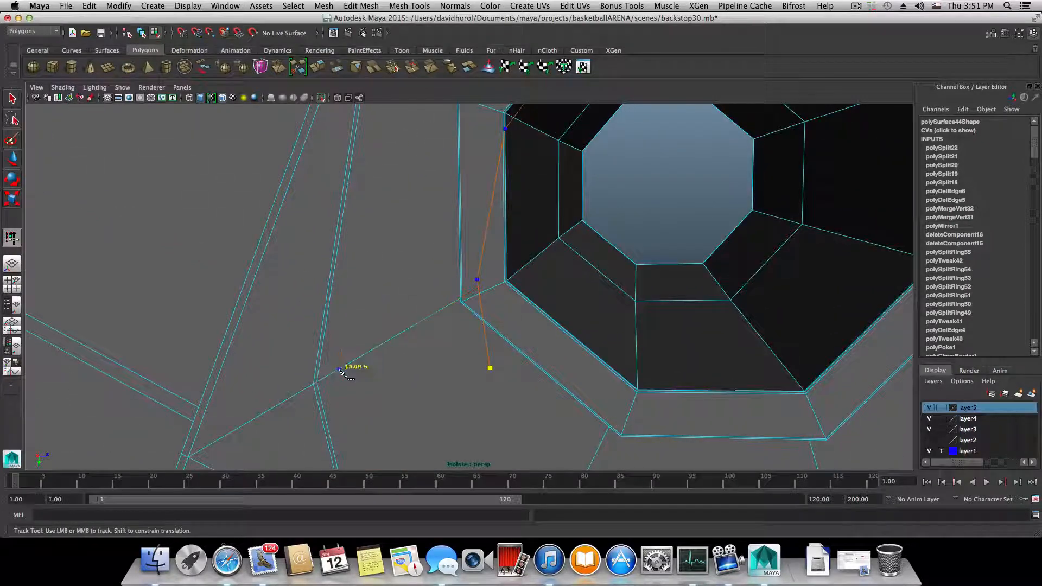
End the third cut on the nearer double edge beyond the hole, beside the existing pair, and commit it.
{"action": "middle_click_drag", "start_coordinate": [325, 381], "coordinate": [347, 195], "text": "alt"}
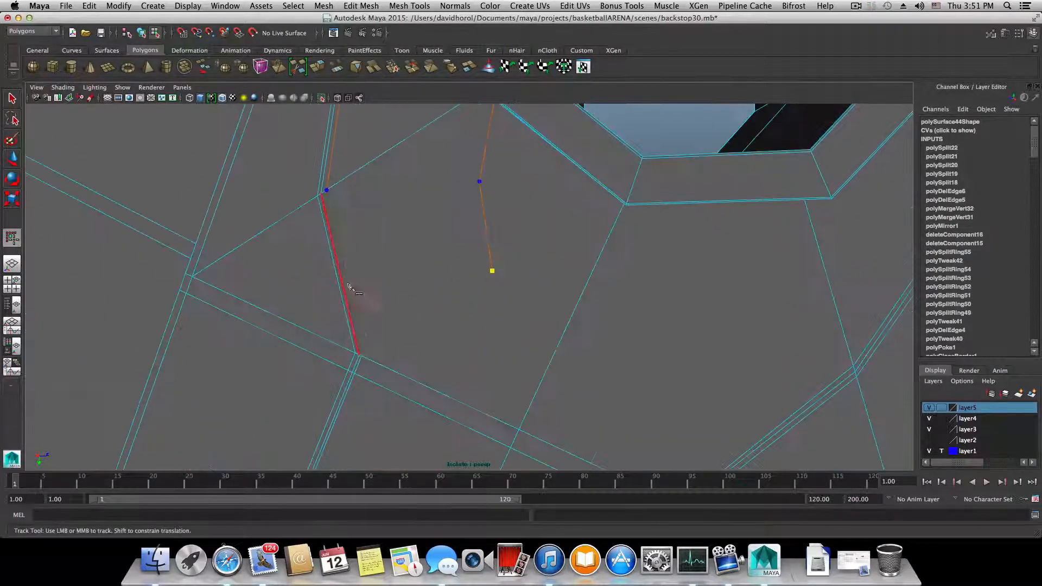
{"action": "middle_click_drag", "start_coordinate": [374, 370], "coordinate": [383, 311], "text": "alt"}
{"action": "scroll", "coordinate": [381, 312], "scroll_direction": "up", "scroll_amount": 3}
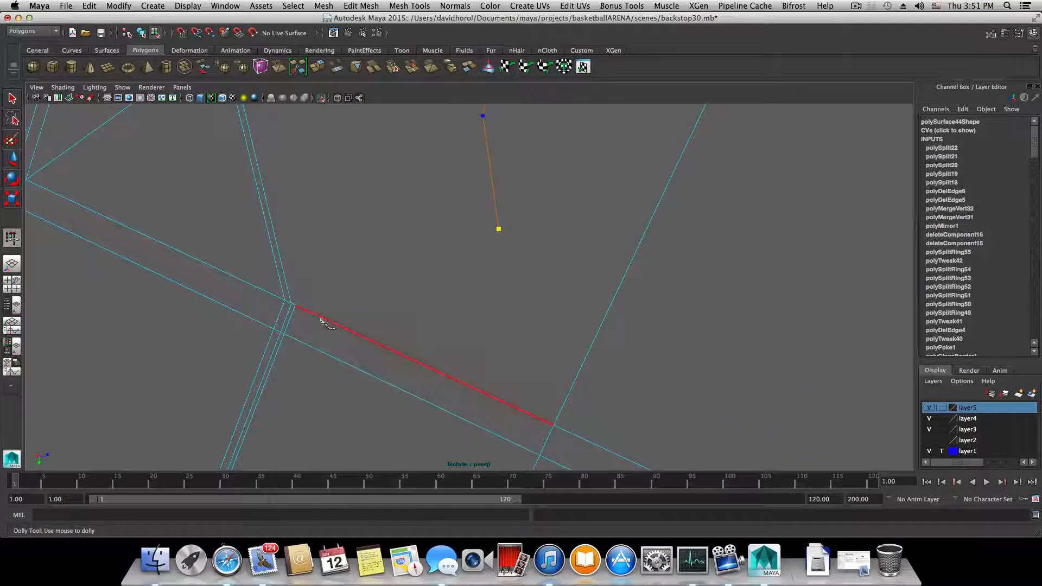
{"action": "left_click_drag", "start_coordinate": [322, 318], "coordinate": [299, 307]}
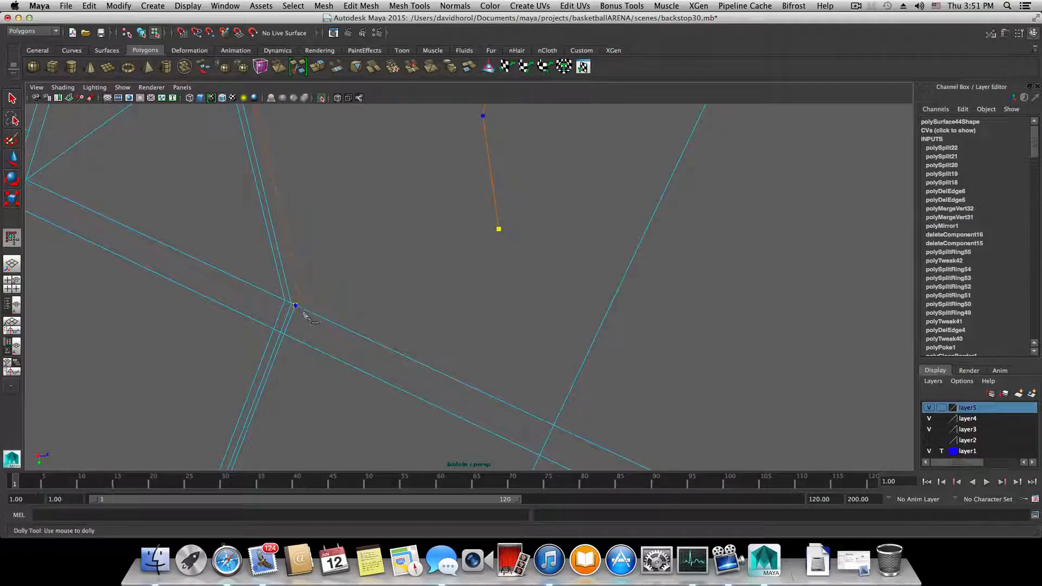
{"action": "key", "text": "Return"}
{"action": "scroll", "coordinate": [311, 326], "scroll_direction": "down", "scroll_amount": 10}
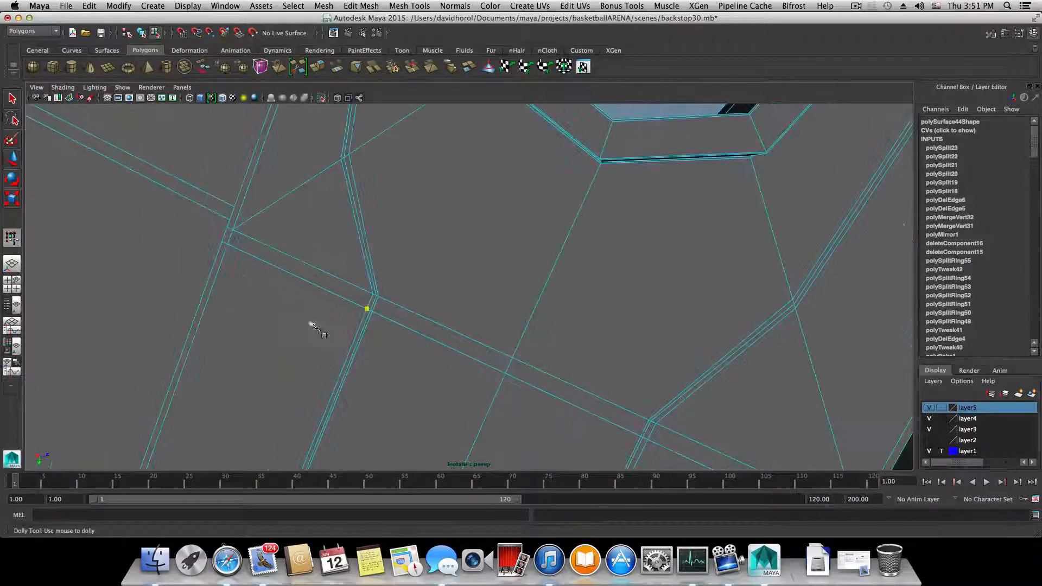
Show the arm in smooth preview in object mode and examine the surface around the pivot hole on both broad faces.
{"action": "mouse_move", "coordinate": [545, 261]}
{"action": "left_mouse_down", "text": "alt"}
{"action": "mouse_move", "coordinate": [628, 262]}
{"action": "mouse_move", "coordinate": [546, 279]}
{"action": "mouse_move", "coordinate": [594, 247]}
{"action": "mouse_move", "coordinate": [564, 253]}
{"action": "left_mouse_up", "text": "alt"}
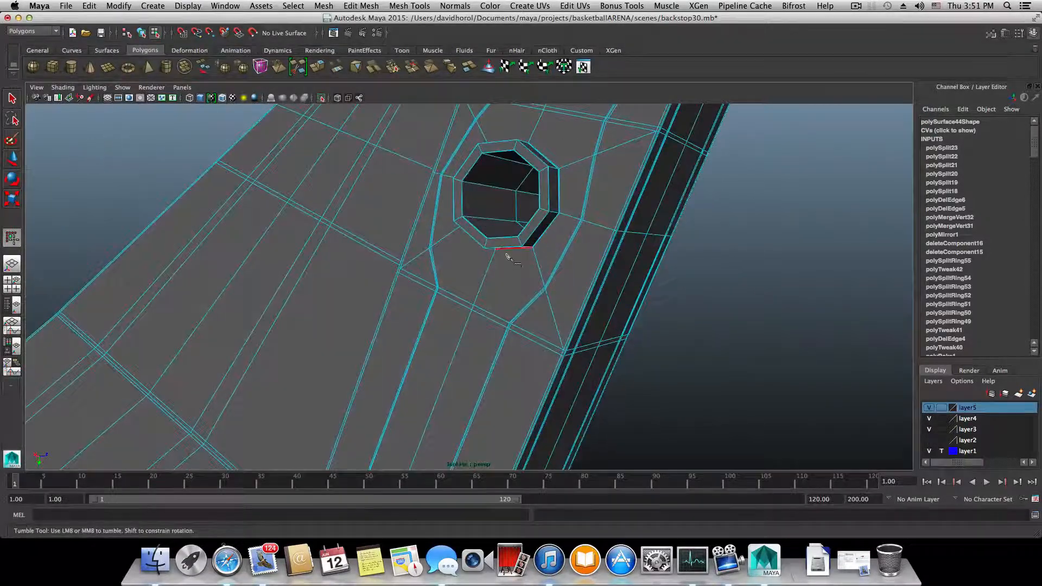
{"action": "key", "text": "F8"}
{"action": "key", "text": "q"}
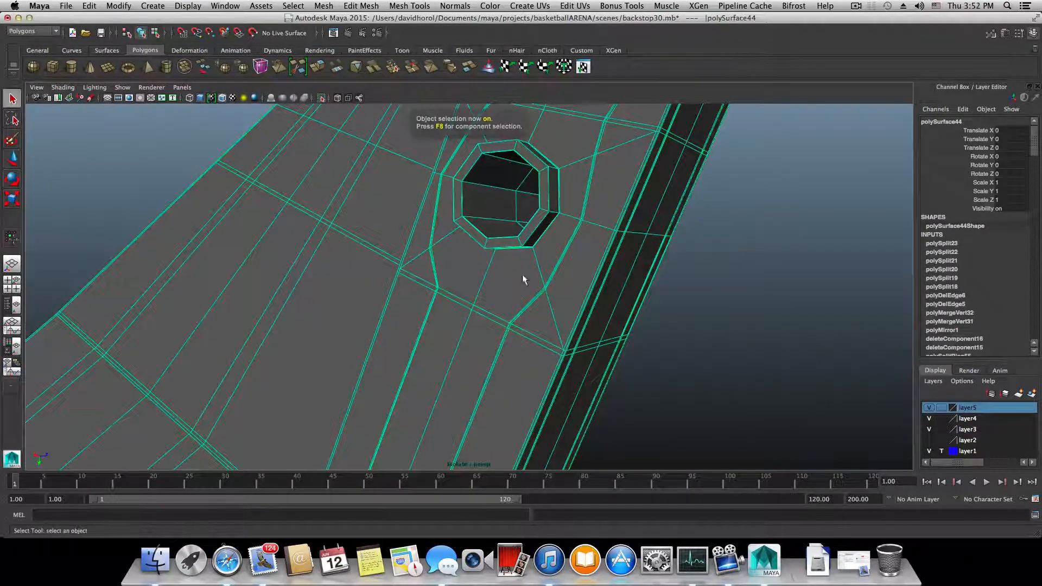
{"action": "key", "text": "3"}
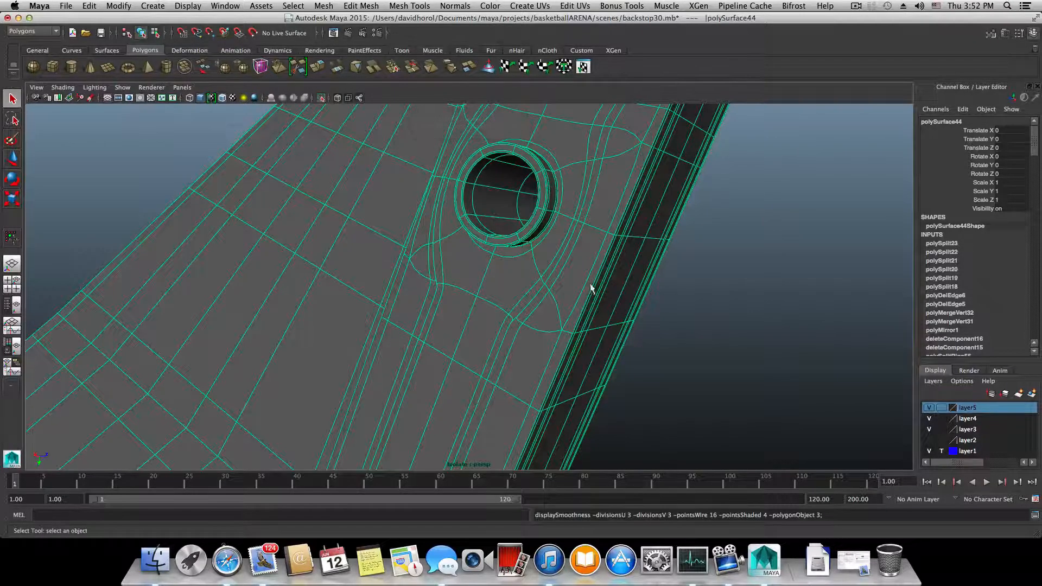
{"action": "left_click_drag", "start_coordinate": [591, 284], "coordinate": [538, 343], "text": "alt"}
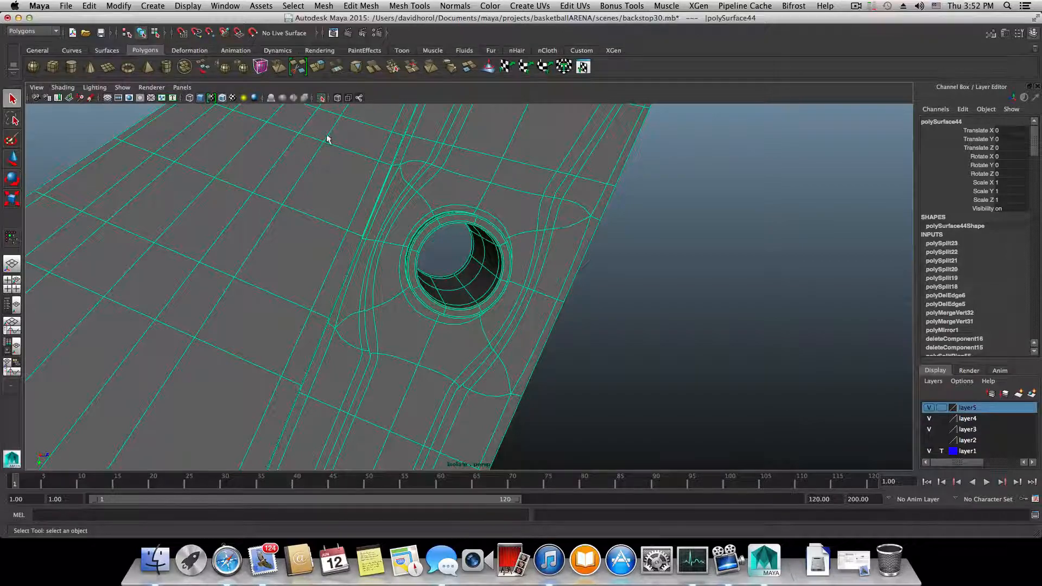
{"action": "left_click_drag", "start_coordinate": [569, 223], "coordinate": [500, 221], "text": "alt"}
{"action": "middle_click_drag", "start_coordinate": [618, 310], "coordinate": [446, 154], "text": "alt"}
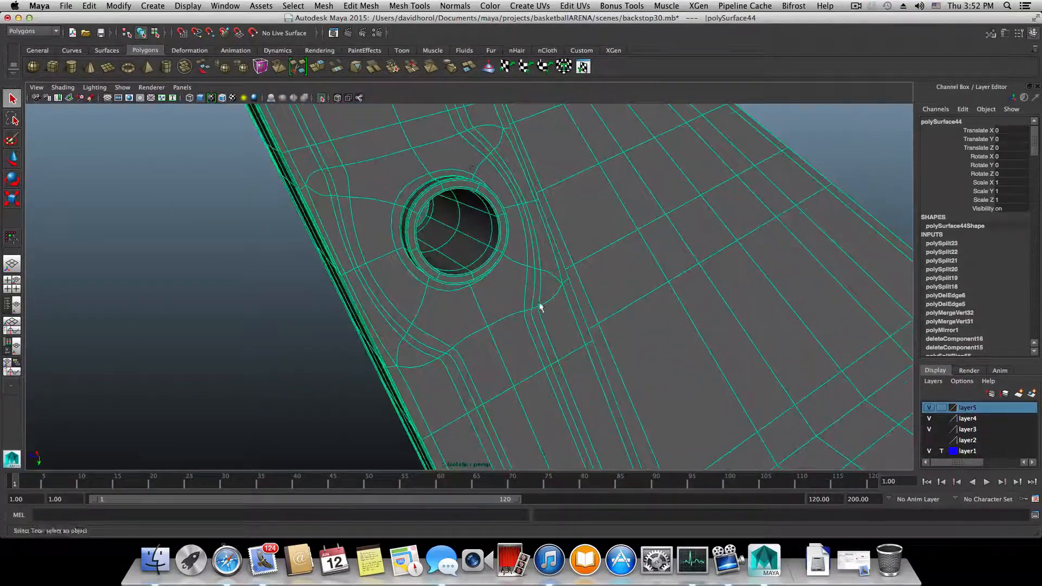
{"action": "middle_click_drag", "start_coordinate": [548, 319], "coordinate": [524, 213], "text": "alt"}
{"action": "scroll", "coordinate": [511, 273], "scroll_direction": "down", "scroll_amount": 5}
{"action": "left_click_drag", "start_coordinate": [506, 271], "coordinate": [451, 266], "text": "alt"}
{"action": "left_click_drag", "start_coordinate": [452, 264], "coordinate": [535, 268], "text": "alt"}
Return to the unsmoothed mesh and Multi-Cut an edge between the two triple-edge strips on the hole's arm-end side, parallel to the double edges.
{"action": "scroll", "coordinate": [542, 276], "scroll_direction": "up", "scroll_amount": 10}
{"action": "middle_click_drag", "start_coordinate": [592, 136], "coordinate": [456, 351], "text": "alt"}
{"action": "left_click_drag", "start_coordinate": [455, 352], "coordinate": [532, 399], "text": "alt"}
{"action": "scroll", "coordinate": [600, 339], "scroll_direction": "up", "scroll_amount": 5}
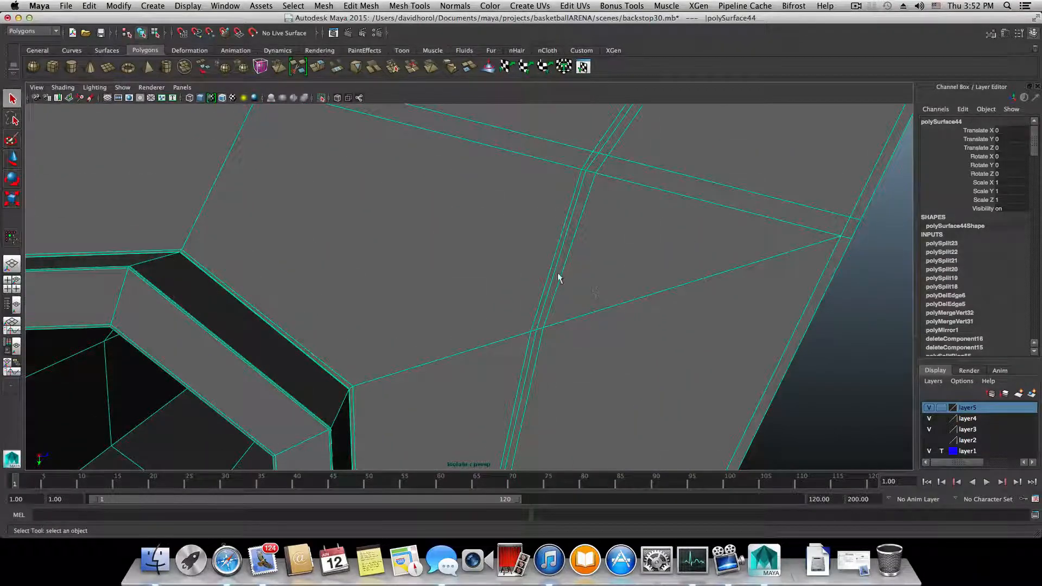
{"action": "left_click", "coordinate": [361, 5]}
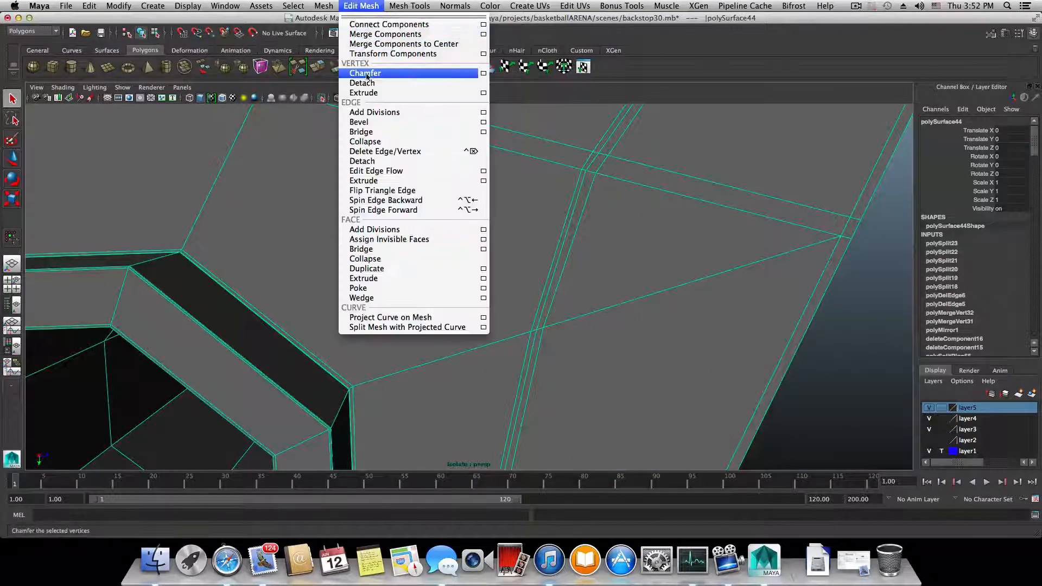
{"action": "mouse_move", "coordinate": [395, 4]}
{"action": "left_click", "coordinate": [421, 171]}
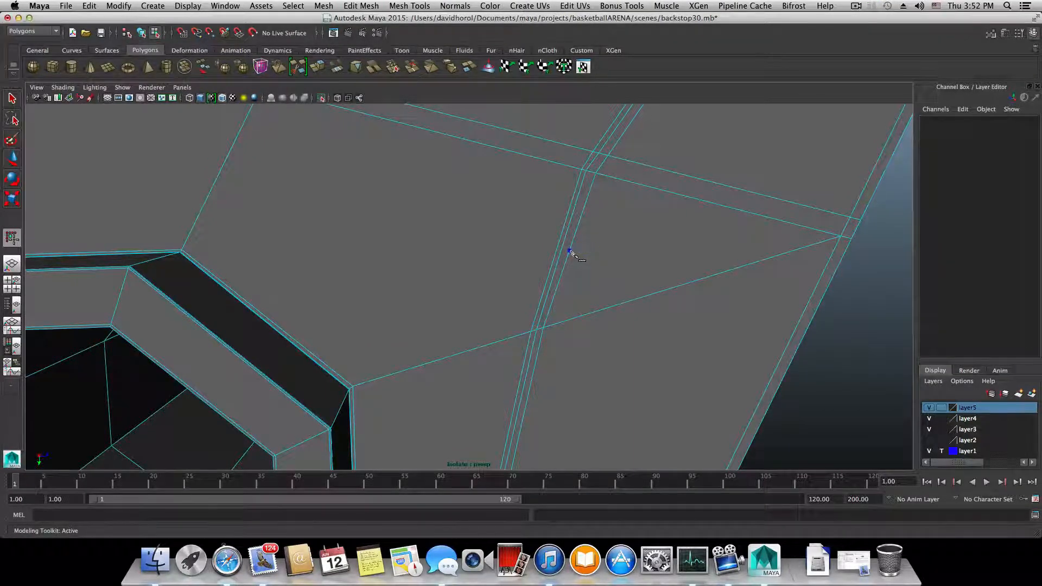
{"action": "middle_click_drag", "start_coordinate": [310, 200], "coordinate": [549, 265], "text": "alt"}
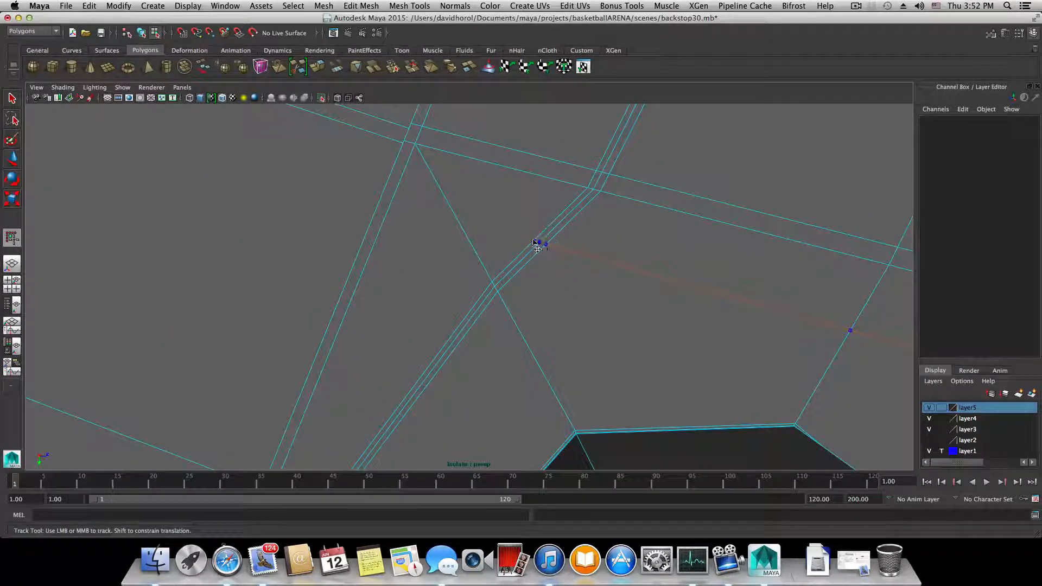
{"action": "key", "text": "Return"}
Cut a matching edge between the triple-edge strips on the hole's other side, toward the arm's bend, and commit it.
{"action": "right_click_drag", "start_coordinate": [686, 288], "coordinate": [651, 288], "text": "alt"}
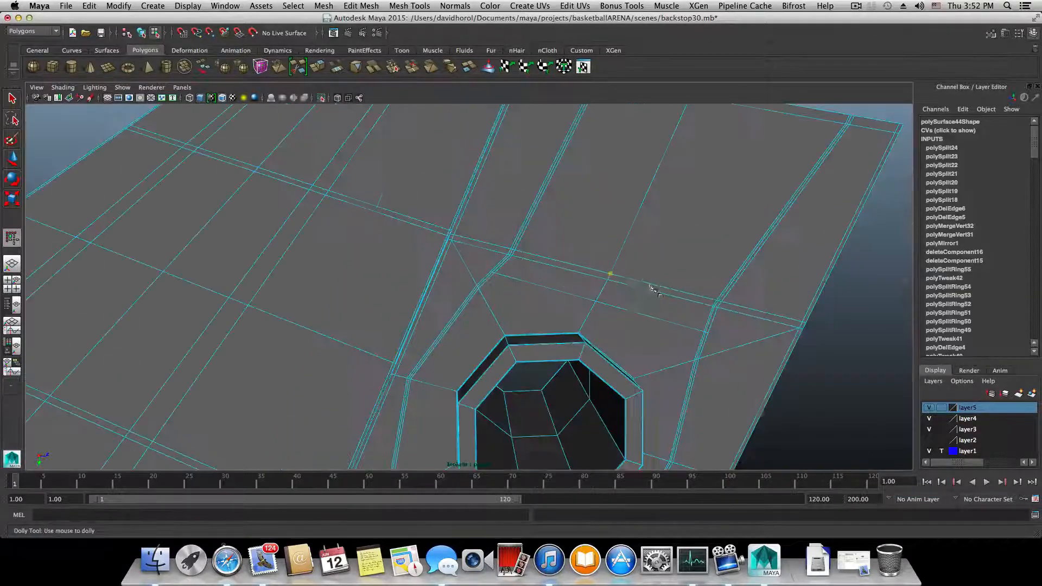
{"action": "middle_click_drag", "start_coordinate": [651, 288], "coordinate": [591, 55], "text": "alt"}
{"action": "right_click_drag", "start_coordinate": [509, 237], "coordinate": [716, 295], "text": "alt"}
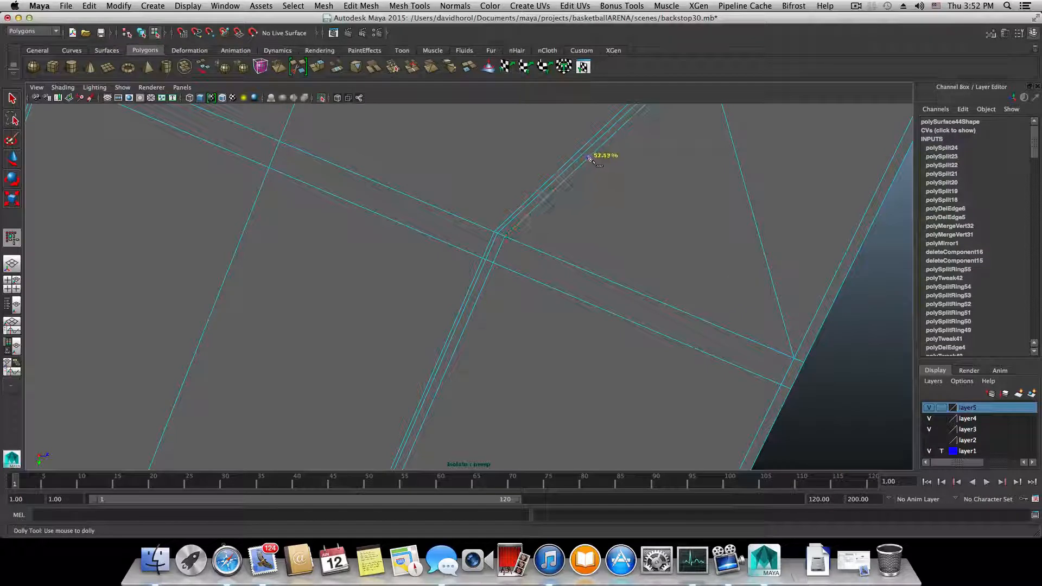
{"action": "middle_click_drag", "start_coordinate": [608, 157], "coordinate": [356, 234], "text": "alt"}
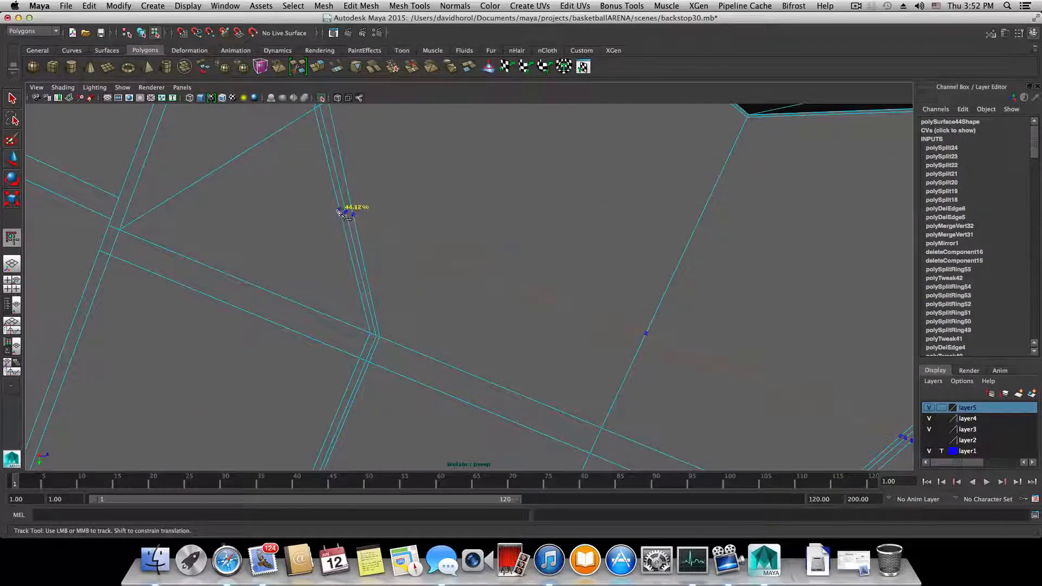
{"action": "left_click", "coordinate": [337, 211], "text": "ctrl"}
{"action": "left_click", "coordinate": [329, 213]}
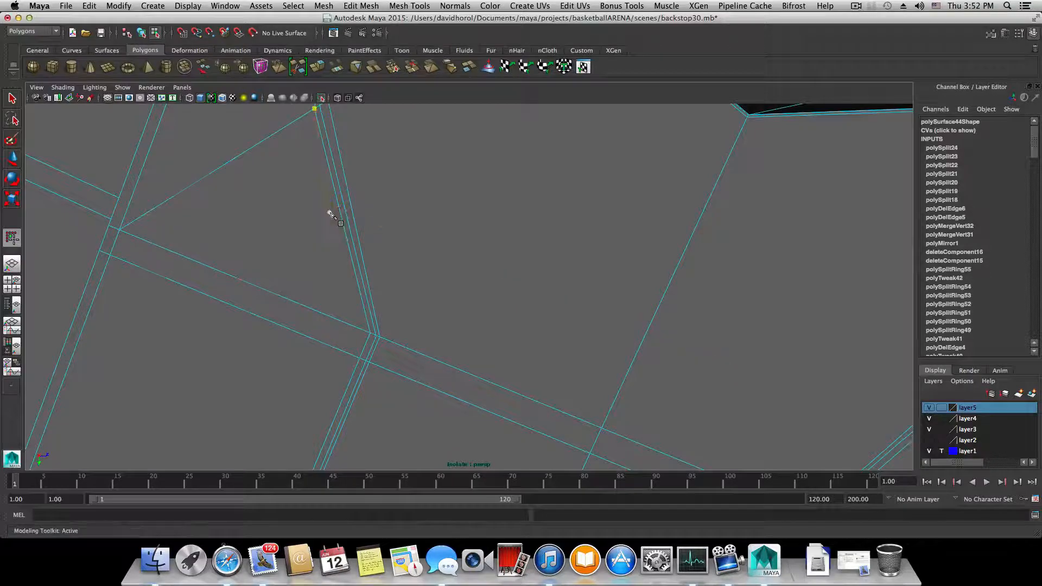
On the opposite broad face, cut an edge between the triple-edge strips on the hole's bend side, parallel to the double edges.
{"action": "mouse_move", "coordinate": [342, 216]}
{"action": "middle_mouse_down", "text": "alt"}
{"action": "mouse_move", "coordinate": [490, 297]}
{"action": "mouse_move", "coordinate": [356, 202]}
{"action": "middle_mouse_up", "text": "alt"}
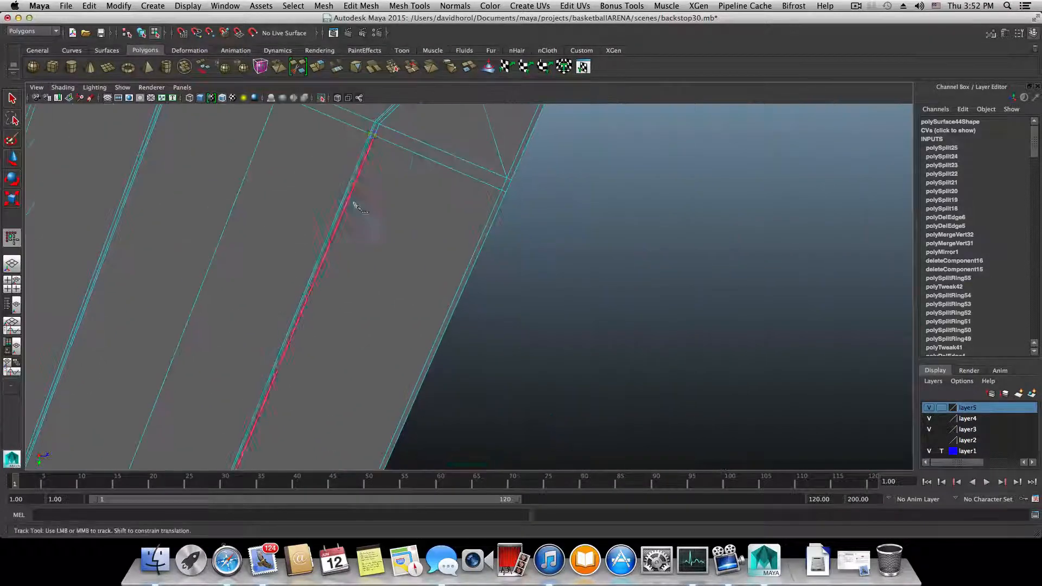
{"action": "middle_click_drag", "start_coordinate": [467, 173], "coordinate": [521, 263], "text": "alt"}
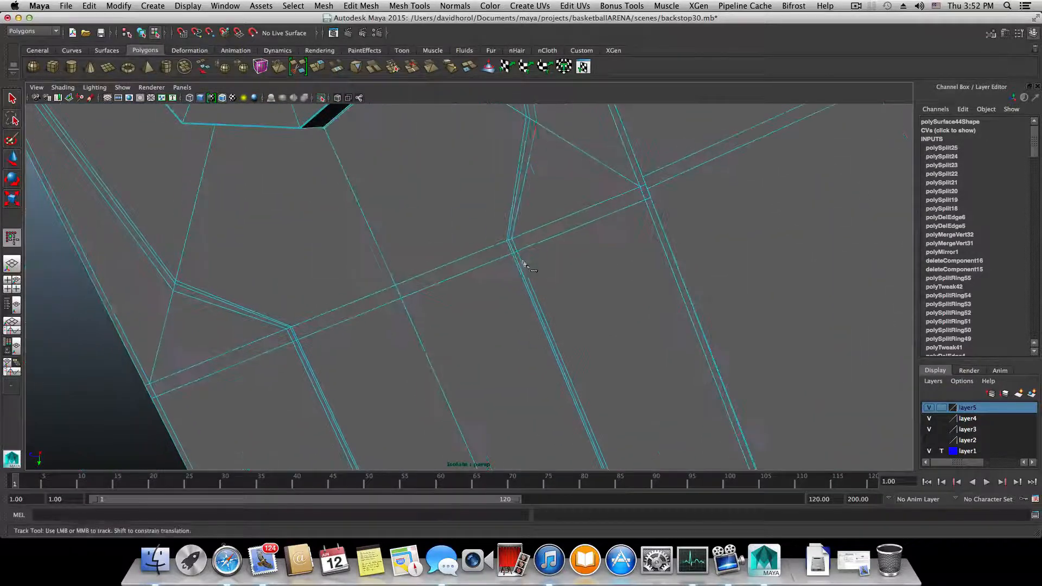
{"action": "left_click", "coordinate": [523, 185]}
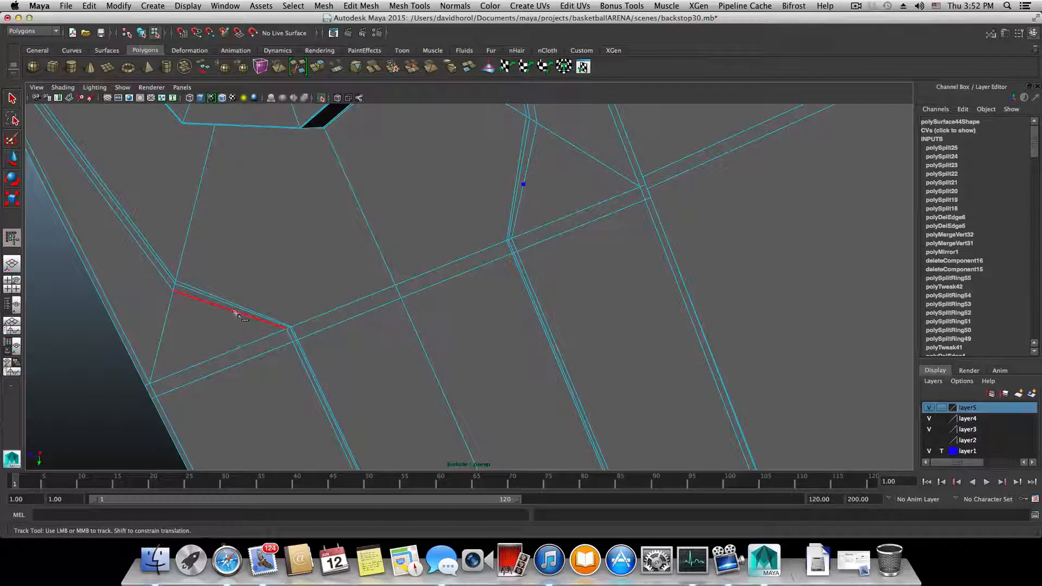
{"action": "left_click_drag", "start_coordinate": [234, 312], "coordinate": [219, 308]}
{"action": "key", "text": "Return"}
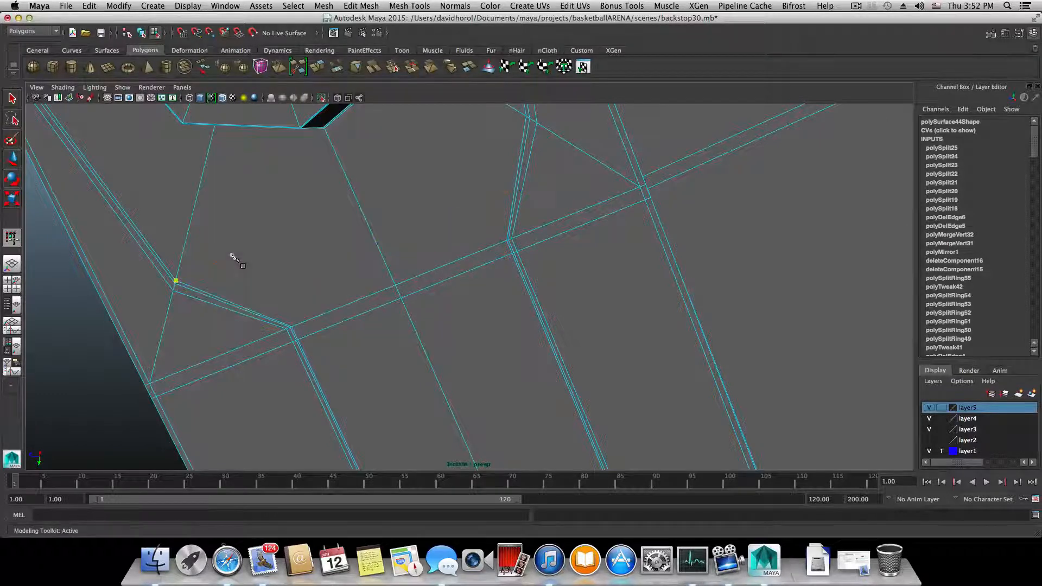
On the same face, connect the triple-edge strips on the hole's arm-end side with a cut parallel to the double edges.
{"action": "right_click_drag", "start_coordinate": [232, 256], "coordinate": [332, 230], "text": "alt"}
{"action": "middle_click_drag", "start_coordinate": [332, 230], "coordinate": [365, 285], "text": "alt"}
{"action": "left_click_drag", "start_coordinate": [365, 285], "coordinate": [461, 386], "text": "alt"}
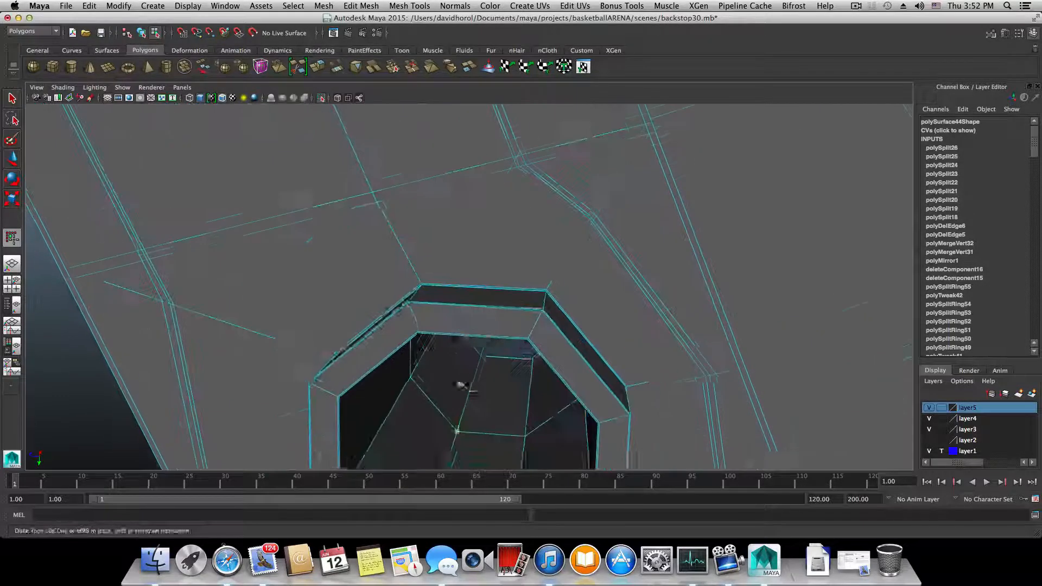
{"action": "middle_click_drag", "start_coordinate": [497, 270], "coordinate": [516, 305], "text": "alt"}
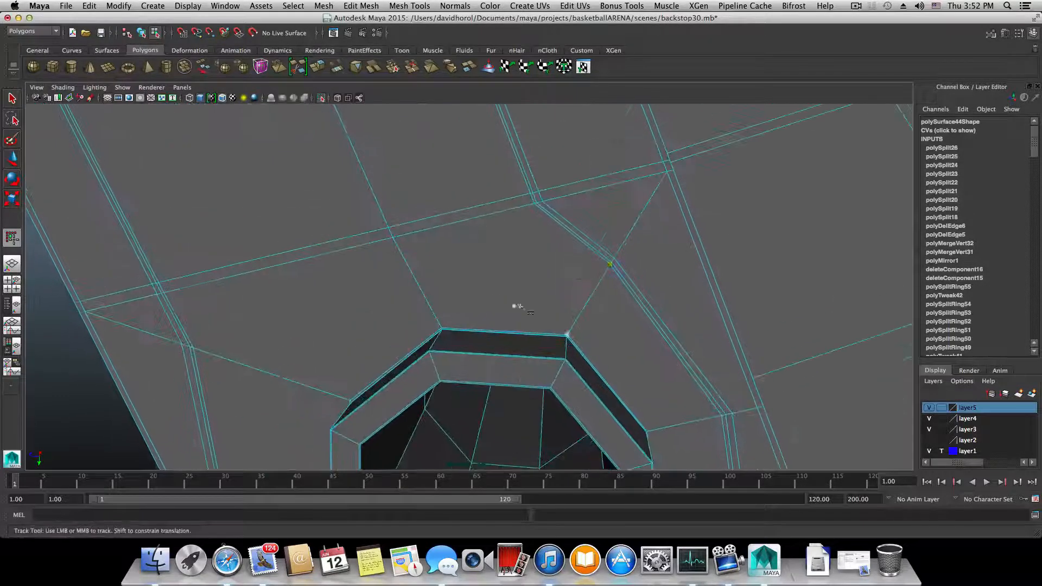
{"action": "left_click", "coordinate": [580, 231]}
{"action": "left_click_drag", "start_coordinate": [171, 321], "coordinate": [175, 326]}
{"action": "key", "text": "Return"}
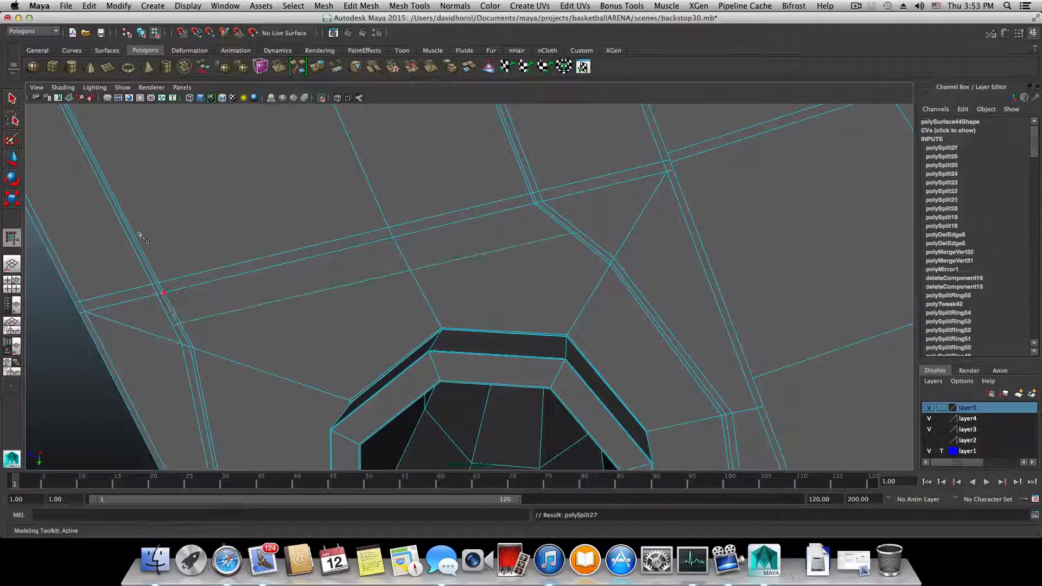
Return to object mode, turn on smooth preview and check the new edges around the pivot hole.
{"action": "left_click", "coordinate": [12, 99]}
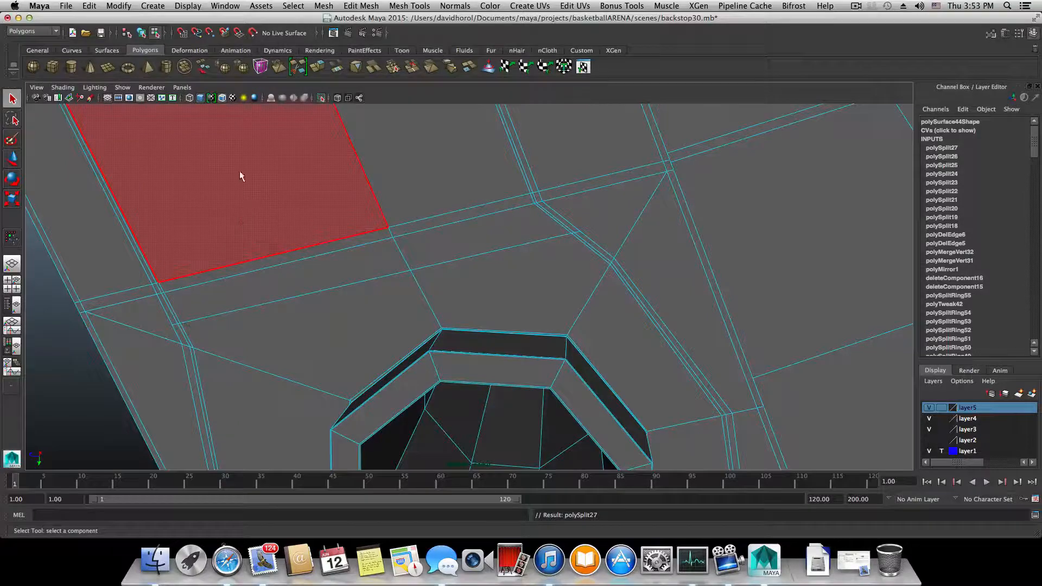
{"action": "key", "text": "F8"}
{"action": "left_click_drag", "start_coordinate": [239, 170], "coordinate": [472, 259], "text": "alt"}
{"action": "key", "text": "3"}
{"action": "scroll", "coordinate": [393, 276], "scroll_direction": "up", "scroll_amount": 5}
{"action": "scroll", "coordinate": [391, 281], "scroll_direction": "up", "scroll_amount": 3}
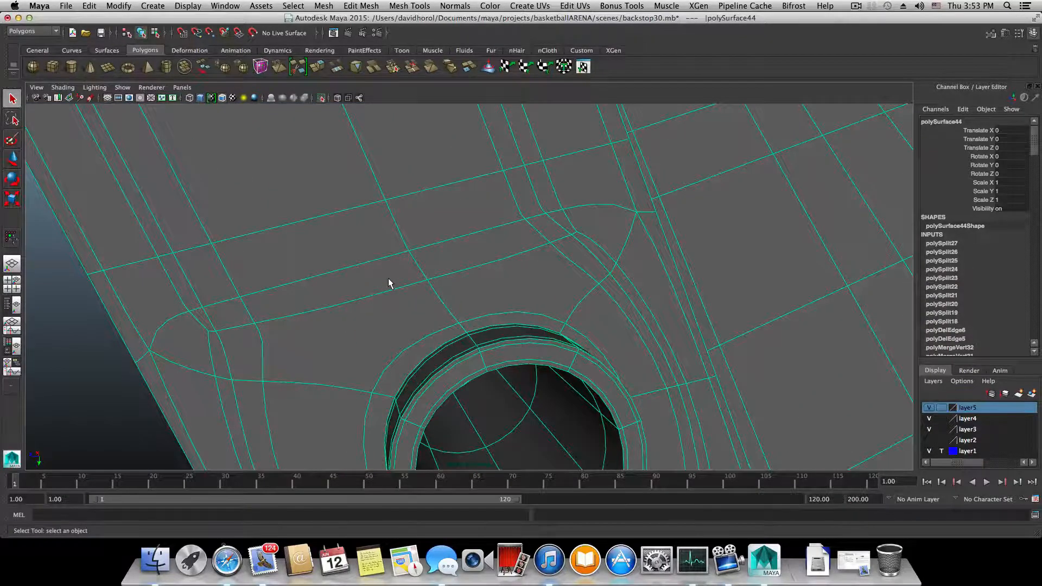
{"action": "scroll", "coordinate": [388, 282], "scroll_direction": "down", "scroll_amount": 5}
{"action": "mouse_move", "coordinate": [390, 281]}
{"action": "left_mouse_down", "text": "alt"}
{"action": "mouse_move", "coordinate": [402, 281]}
{"action": "mouse_move", "coordinate": [372, 255]}
{"action": "mouse_move", "coordinate": [344, 269]}
{"action": "mouse_move", "coordinate": [380, 269]}
{"action": "left_mouse_up", "text": "alt"}
{"action": "key", "text": "3"}
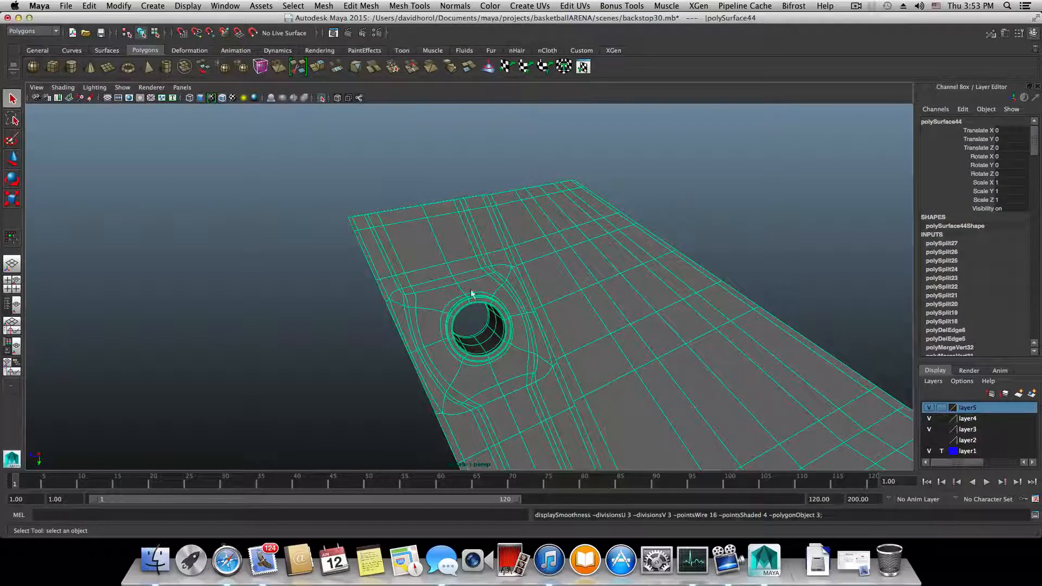
Examine the smoothed hole surroundings on the other broad face and the edge flow toward the arm's bend.
{"action": "left_click_drag", "start_coordinate": [451, 289], "coordinate": [556, 305], "text": "alt"}
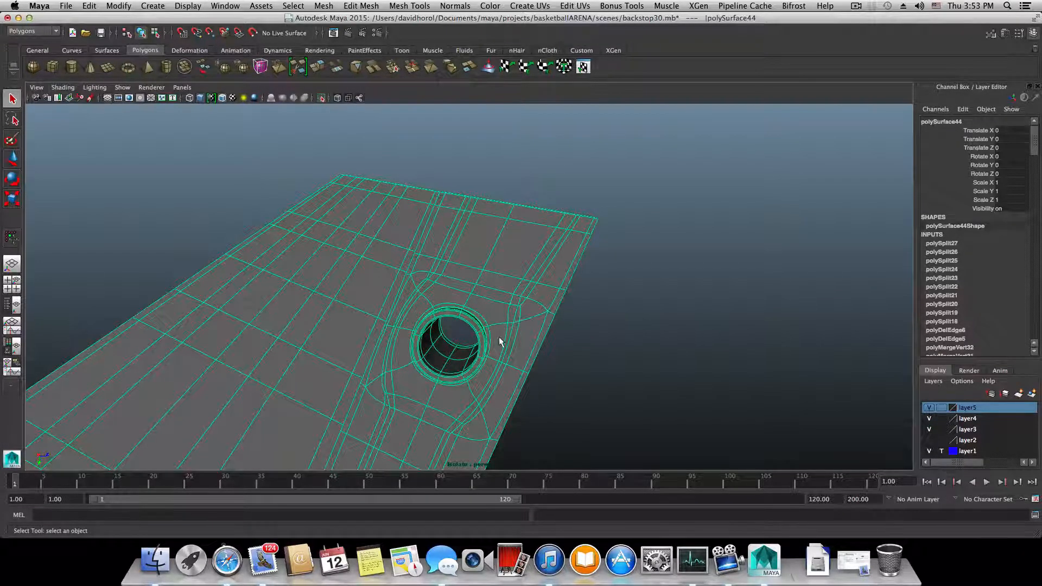
{"action": "left_click_drag", "start_coordinate": [500, 341], "coordinate": [518, 209], "text": "alt"}
{"action": "scroll", "coordinate": [475, 283], "scroll_direction": "down", "scroll_amount": 3}
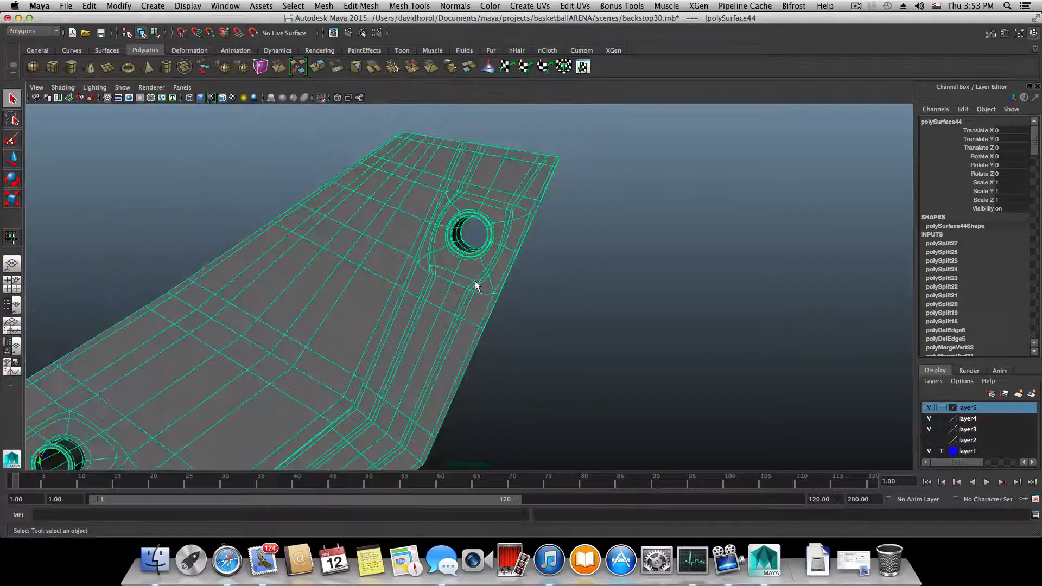
{"action": "scroll", "coordinate": [472, 286], "scroll_direction": "up", "scroll_amount": 6}
{"action": "scroll", "coordinate": [408, 242], "scroll_direction": "down", "scroll_amount": 4}
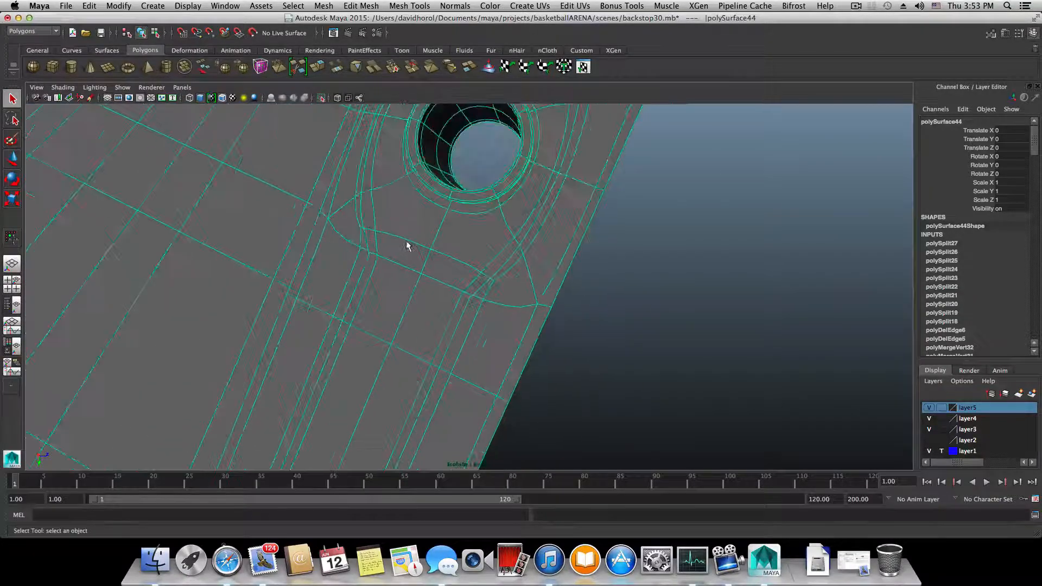
Turn off the arm's smooth preview and examine its unsmoothed edge flow from the pivot hole past the bend.
{"action": "scroll", "coordinate": [408, 244], "scroll_direction": "up", "scroll_amount": 6}
{"action": "middle_click_drag", "start_coordinate": [408, 243], "coordinate": [498, 326], "text": "alt"}
{"action": "scroll", "coordinate": [498, 327], "scroll_direction": "up", "scroll_amount": 5}
{"action": "key", "text": "1"}
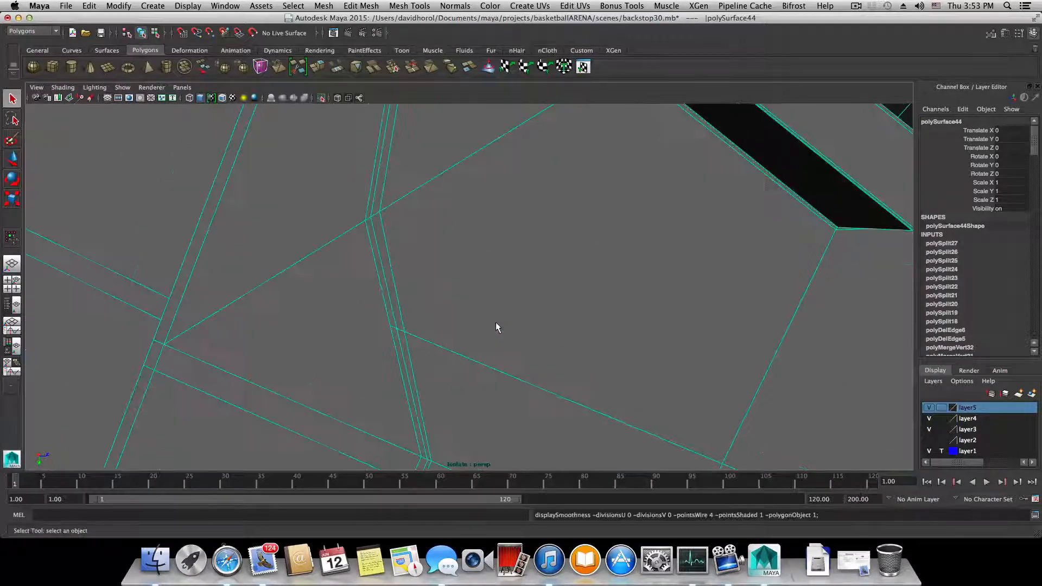
{"action": "scroll", "coordinate": [496, 326], "scroll_direction": "down", "scroll_amount": 8}
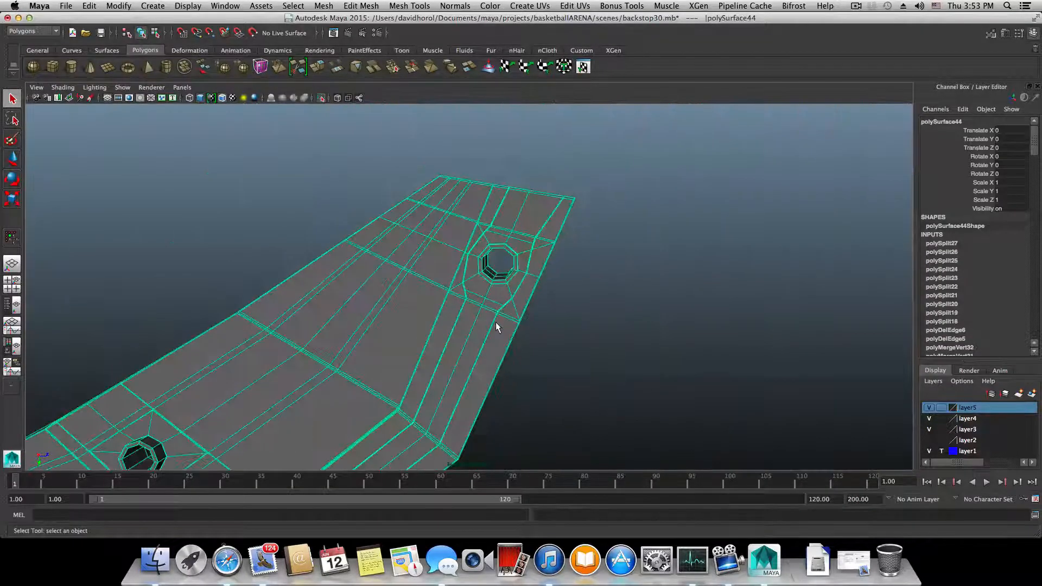
{"action": "mouse_move", "coordinate": [470, 326]}
{"action": "left_mouse_down", "text": "alt"}
{"action": "mouse_move", "coordinate": [495, 235]}
{"action": "mouse_move", "coordinate": [271, 191]}
{"action": "left_mouse_up", "text": "alt"}
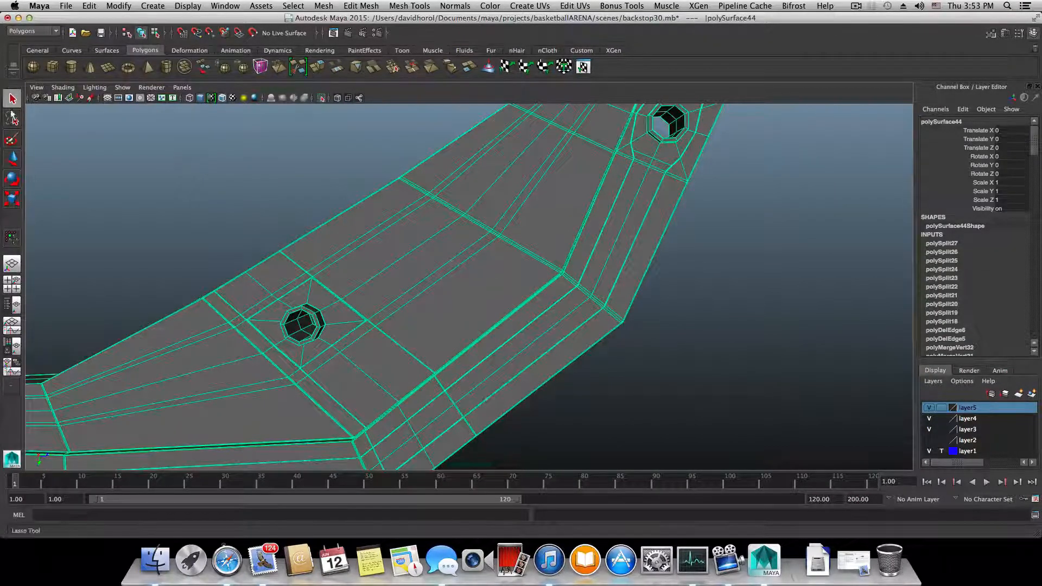
{"action": "scroll", "coordinate": [308, 229], "scroll_direction": "down", "scroll_amount": 5}
{"action": "left_click_drag", "start_coordinate": [344, 312], "coordinate": [129, 191], "text": "alt"}
{"action": "middle_click_drag", "start_coordinate": [539, 243], "coordinate": [342, 286], "text": "alt"}
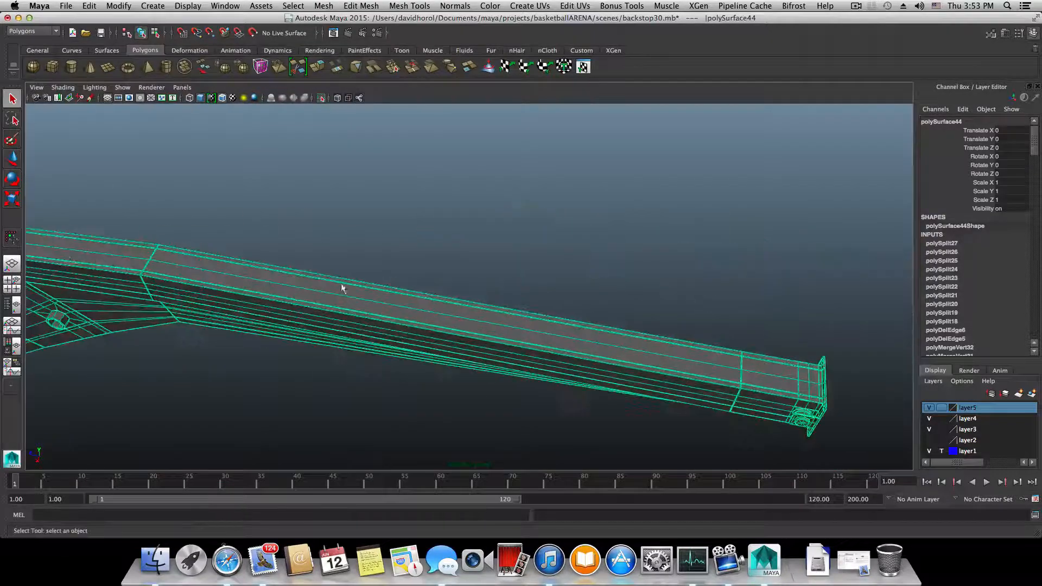
Examine the edge layout at the arm's flanged end, including the inner side of the end plate.
{"action": "left_click_drag", "start_coordinate": [342, 286], "coordinate": [552, 300], "text": "alt"}
{"action": "middle_click_drag", "start_coordinate": [553, 299], "coordinate": [393, 361], "text": "alt"}
{"action": "scroll", "coordinate": [435, 379], "scroll_direction": "up", "scroll_amount": 10}
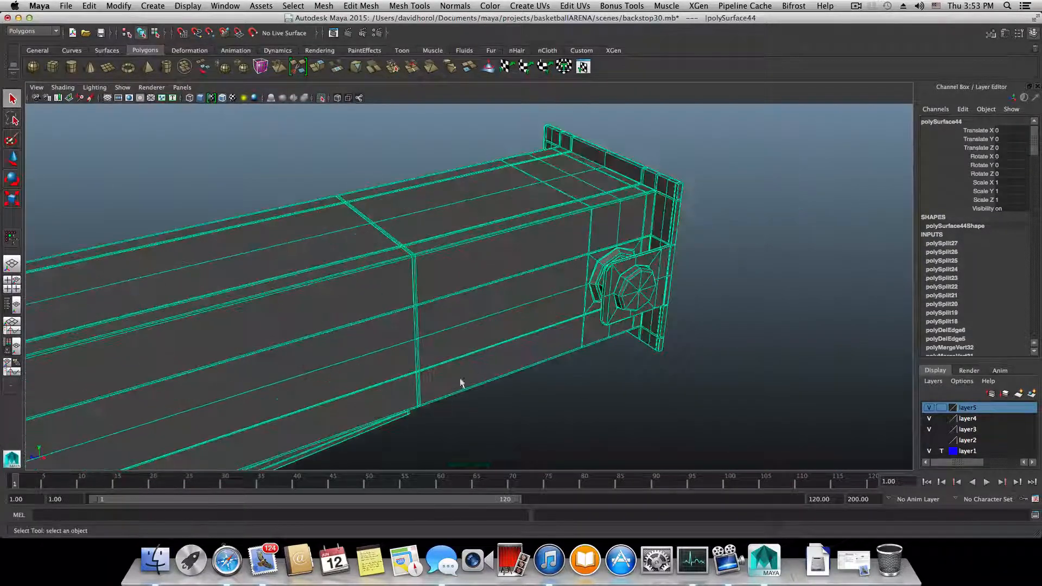
{"action": "middle_click_drag", "start_coordinate": [472, 315], "coordinate": [310, 386], "text": "alt"}
{"action": "left_click_drag", "start_coordinate": [309, 386], "coordinate": [388, 399], "text": "alt"}
{"action": "scroll", "coordinate": [388, 398], "scroll_direction": "up", "scroll_amount": 5}
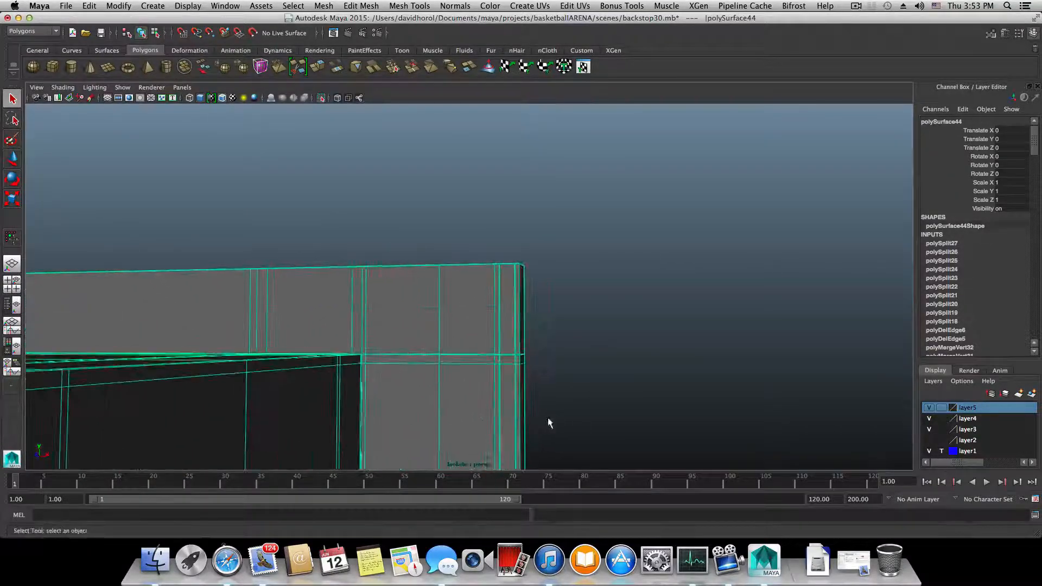
{"action": "middle_click_drag", "start_coordinate": [516, 437], "coordinate": [508, 307], "text": "alt"}
{"action": "right_click_drag", "start_coordinate": [472, 330], "coordinate": [570, 377], "text": "alt"}
{"action": "left_click_drag", "start_coordinate": [517, 304], "coordinate": [487, 335], "text": "alt"}
{"action": "left_click_drag", "start_coordinate": [350, 339], "coordinate": [416, 335], "text": "alt"}
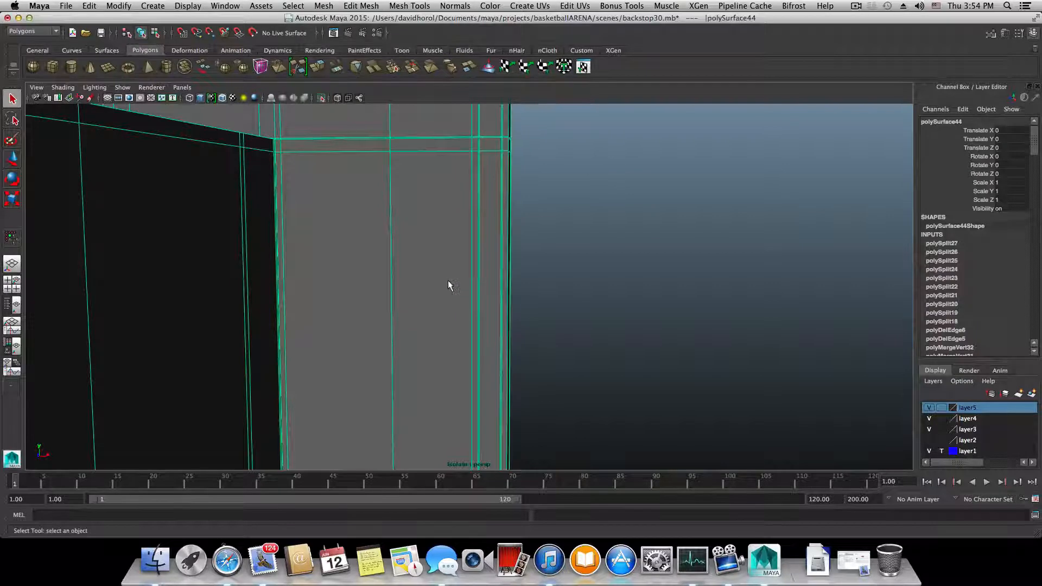
Try adding two lengthwise edge loops through the arm's side above the bolt plate with the Insert Edge Loop tool.
{"action": "left_click_drag", "start_coordinate": [447, 280], "coordinate": [465, 309], "text": "alt"}
{"action": "left_click_drag", "start_coordinate": [364, 312], "coordinate": [378, 289], "text": "alt"}
{"action": "right_click_drag", "start_coordinate": [434, 249], "coordinate": [369, 262], "text": "shift"}
{"action": "left_click_drag", "start_coordinate": [423, 243], "coordinate": [428, 253]}
{"action": "scroll", "coordinate": [428, 269], "scroll_direction": "down", "scroll_amount": 6}
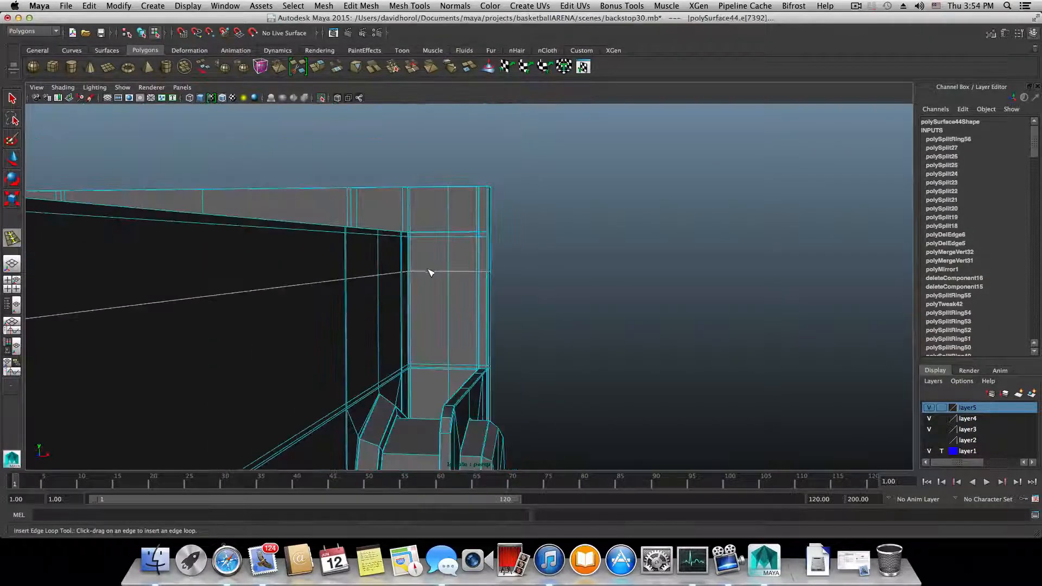
{"action": "mouse_move", "coordinate": [442, 302]}
{"action": "left_mouse_down", "text": "alt"}
{"action": "mouse_move", "coordinate": [437, 289]}
{"action": "mouse_move", "coordinate": [456, 294]}
{"action": "left_mouse_up", "text": "alt"}
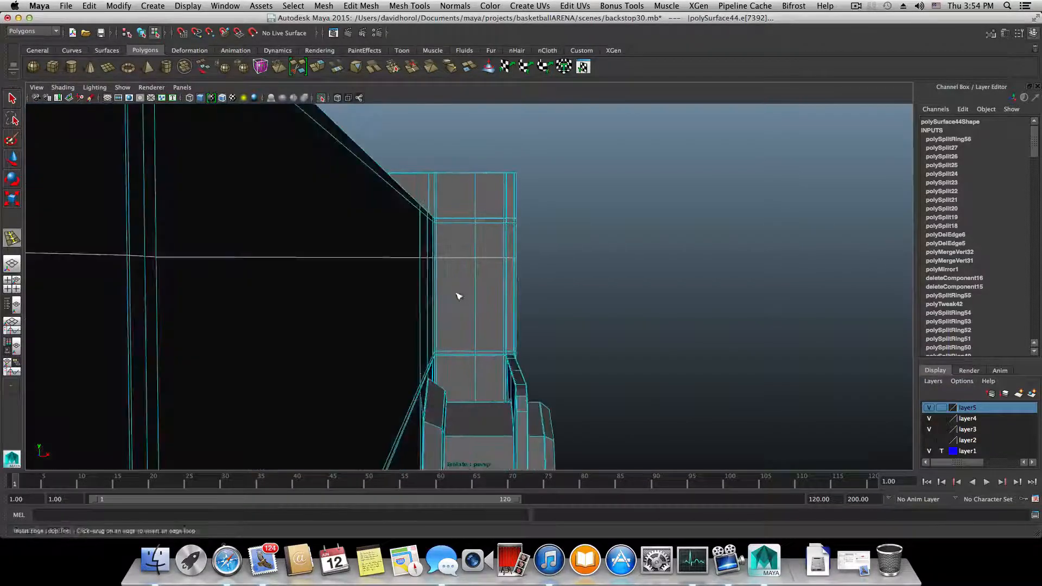
{"action": "right_click_drag", "start_coordinate": [459, 296], "coordinate": [644, 323], "text": "alt"}
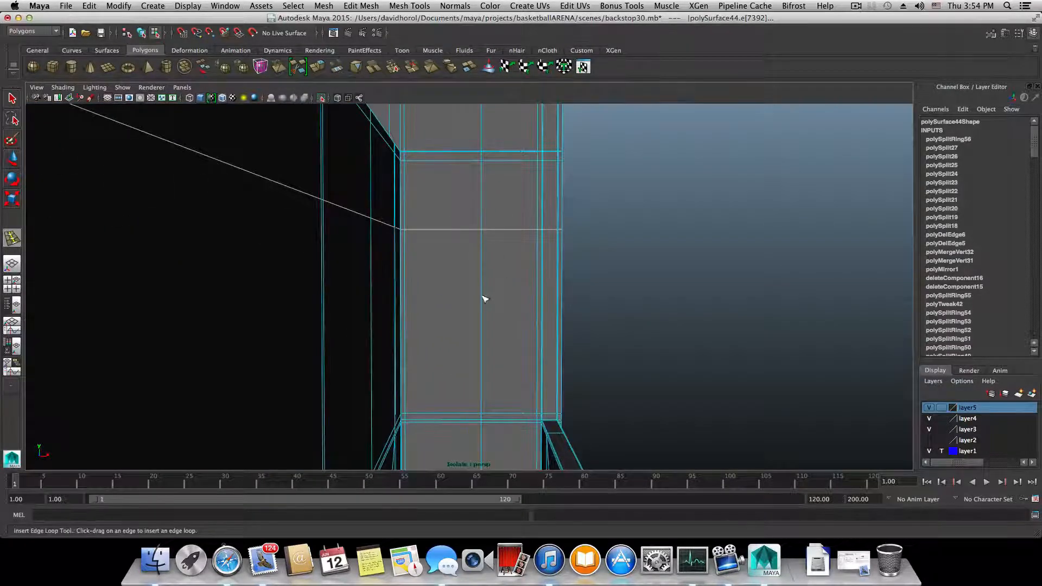
{"action": "left_click_drag", "start_coordinate": [483, 296], "coordinate": [526, 307]}
{"action": "right_click_drag", "start_coordinate": [526, 307], "coordinate": [419, 333], "text": "alt"}
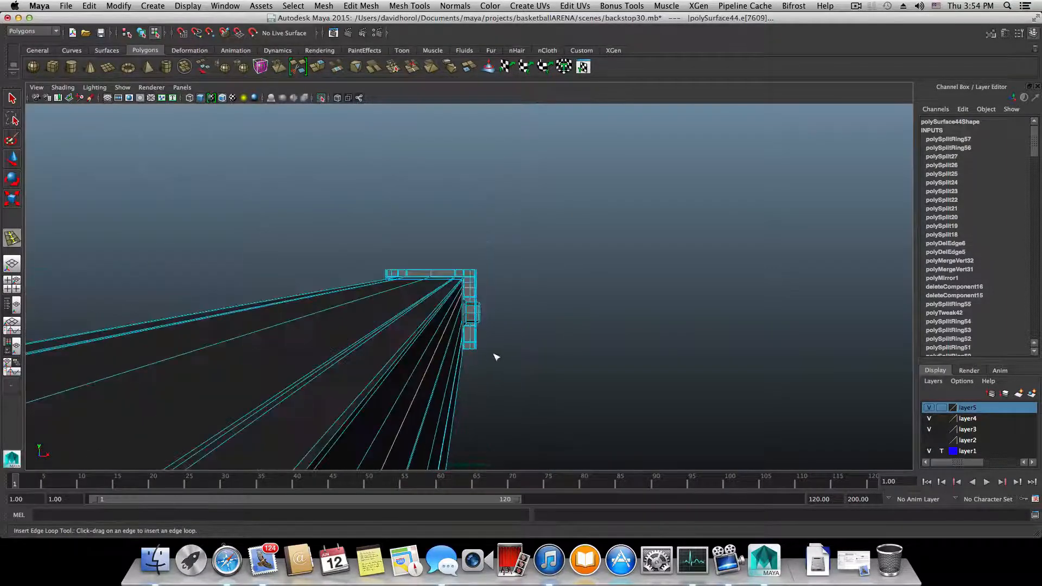
Trace the two new edge loops along the arm to where they meet the edges around the pivot hole.
{"action": "left_click_drag", "start_coordinate": [495, 356], "coordinate": [332, 350], "text": "alt"}
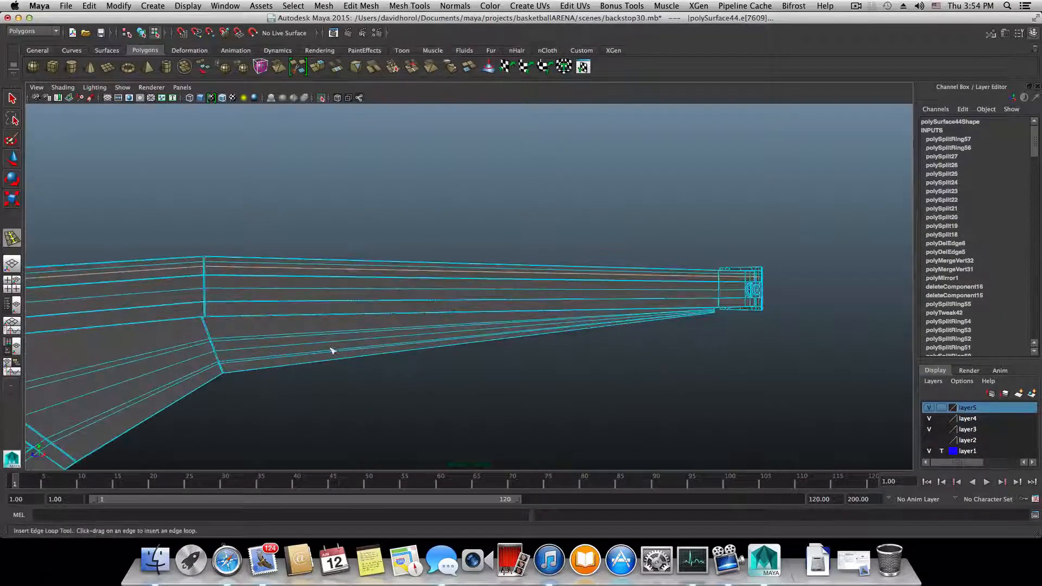
{"action": "middle_click_drag", "start_coordinate": [332, 350], "coordinate": [481, 284], "text": "alt"}
{"action": "middle_click_drag", "start_coordinate": [395, 347], "coordinate": [425, 260], "text": "alt"}
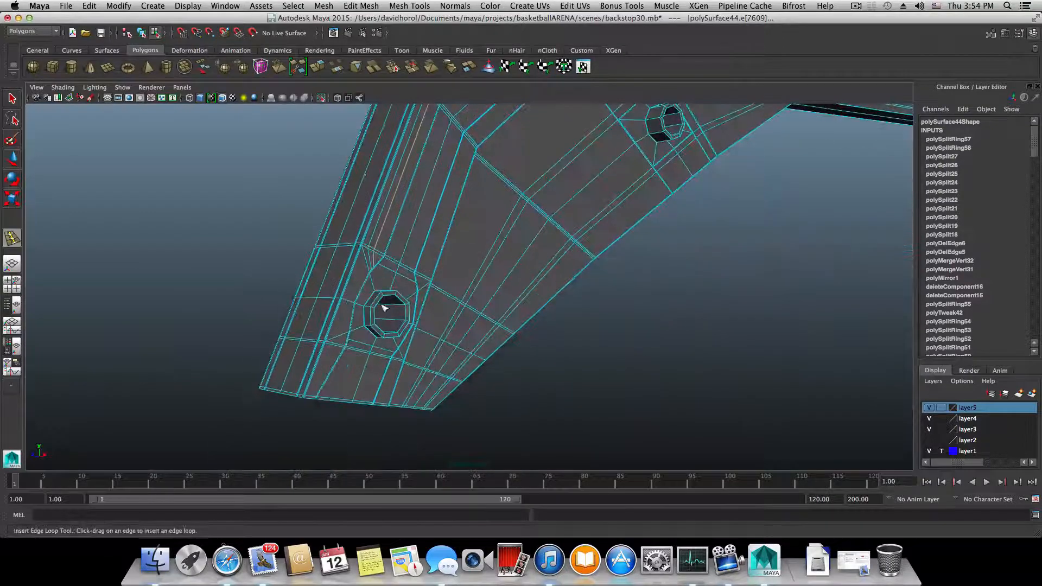
{"action": "right_click_drag", "start_coordinate": [352, 310], "coordinate": [318, 338], "text": "alt"}
{"action": "scroll", "coordinate": [318, 338], "scroll_direction": "down", "scroll_amount": 8}
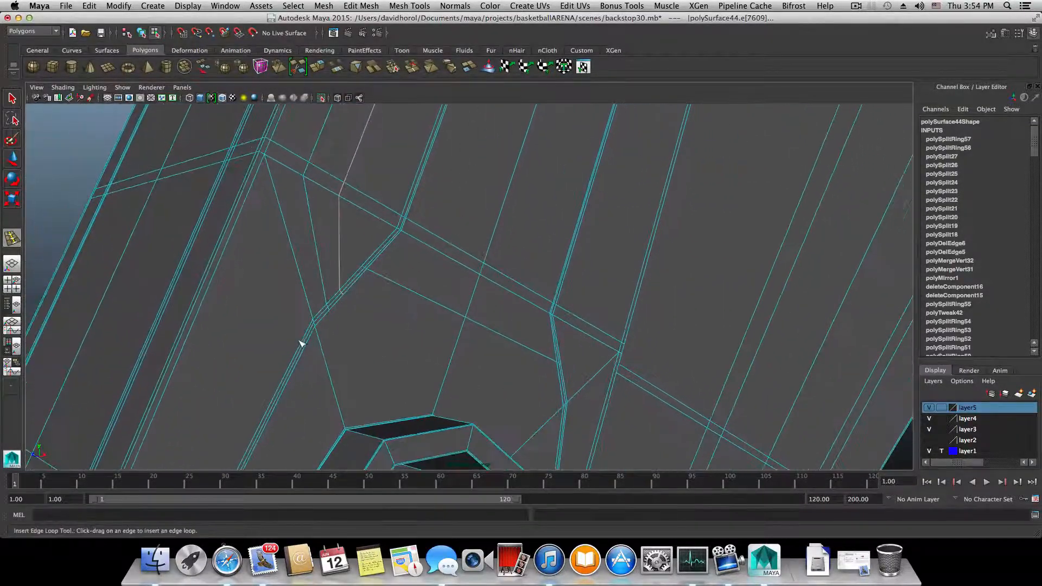
{"action": "scroll", "coordinate": [311, 322], "scroll_direction": "down", "scroll_amount": 5}
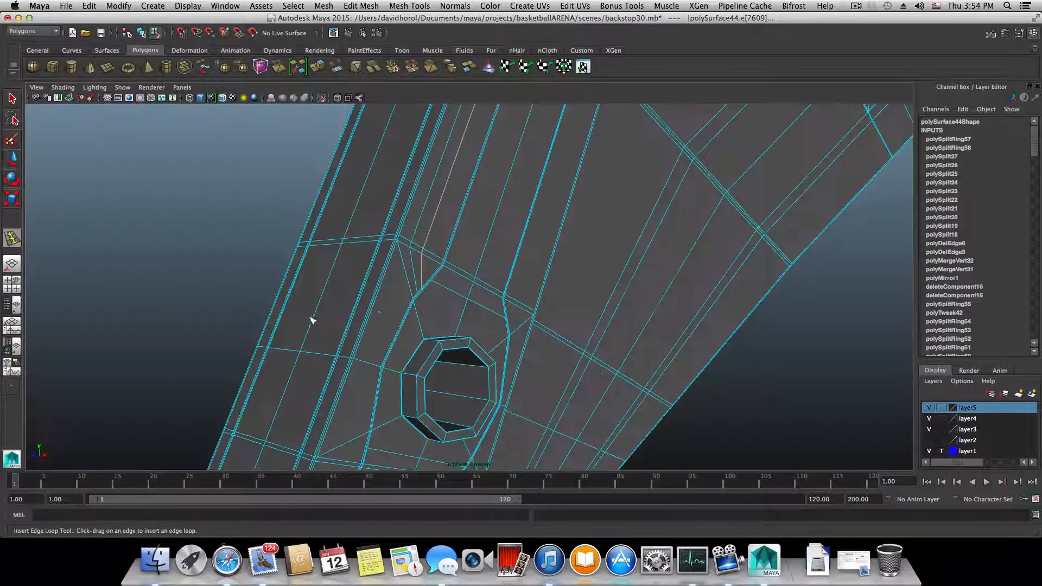
{"action": "left_click_drag", "start_coordinate": [311, 322], "coordinate": [295, 358], "text": "alt"}
Compare the new loops' course beside the bolt plate at the flanged end with their course near the pivot hole.
{"action": "middle_click_drag", "start_coordinate": [410, 239], "coordinate": [369, 288], "text": "alt"}
{"action": "middle_click_drag", "start_coordinate": [356, 141], "coordinate": [374, 347], "text": "alt"}
{"action": "middle_click_drag", "start_coordinate": [662, 307], "coordinate": [348, 309], "text": "alt"}
{"action": "scroll", "coordinate": [349, 334], "scroll_direction": "up", "scroll_amount": 6}
{"action": "middle_click_drag", "start_coordinate": [216, 329], "coordinate": [498, 309], "text": "alt"}
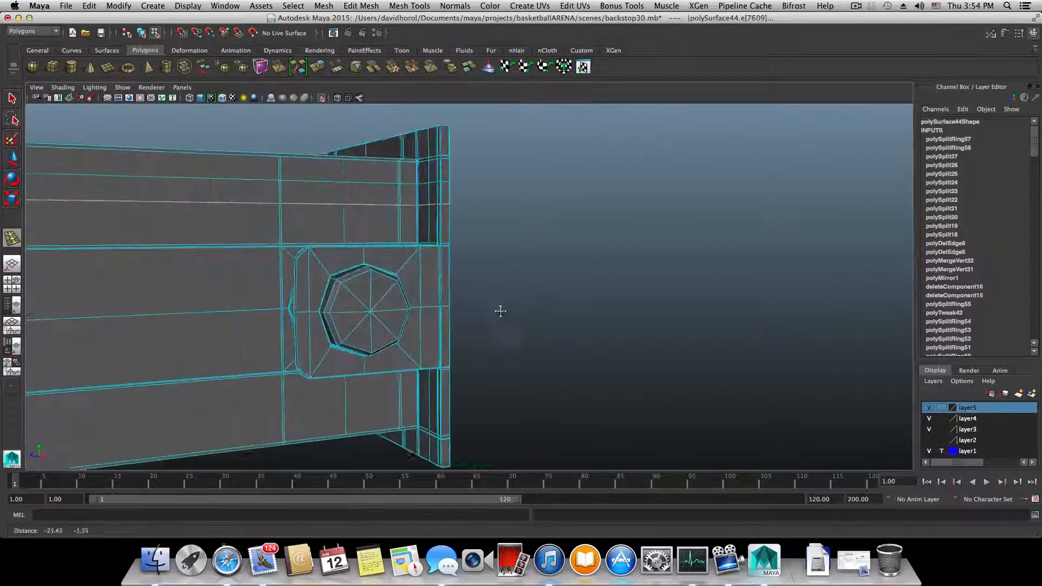
{"action": "left_click_drag", "start_coordinate": [497, 309], "coordinate": [657, 327], "text": "alt"}
{"action": "scroll", "coordinate": [658, 328], "scroll_direction": "down", "scroll_amount": 5}
{"action": "scroll", "coordinate": [661, 330], "scroll_direction": "down", "scroll_amount": 8}
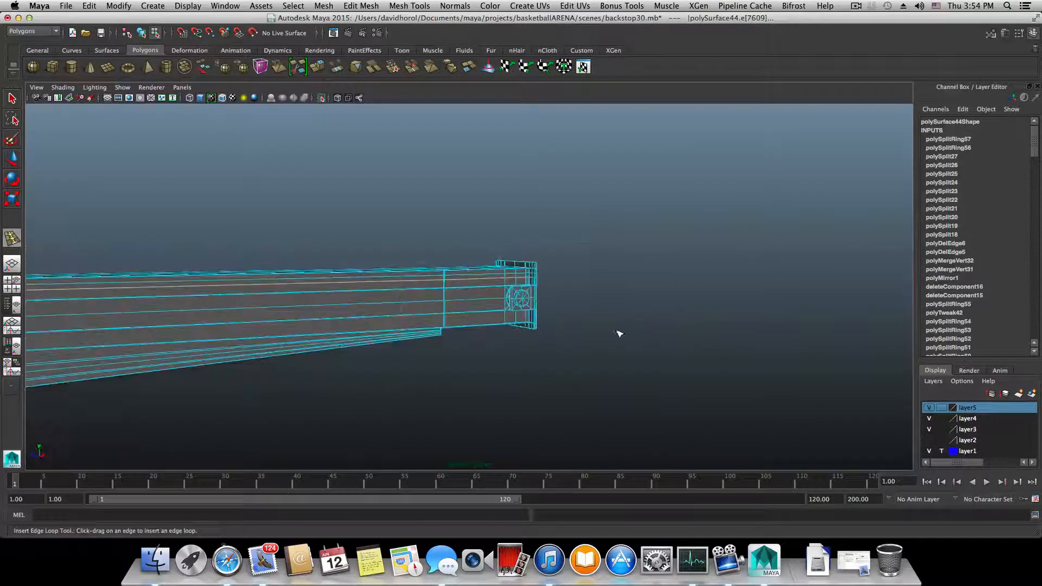
{"action": "middle_click_drag", "start_coordinate": [336, 350], "coordinate": [507, 304], "text": "alt"}
{"action": "middle_click_drag", "start_coordinate": [380, 322], "coordinate": [547, 301], "text": "alt"}
{"action": "middle_click_drag", "start_coordinate": [293, 348], "coordinate": [498, 277], "text": "alt"}
{"action": "scroll", "coordinate": [475, 320], "scroll_direction": "up", "scroll_amount": 10}
{"action": "middle_click_drag", "start_coordinate": [443, 336], "coordinate": [438, 326], "text": "alt"}
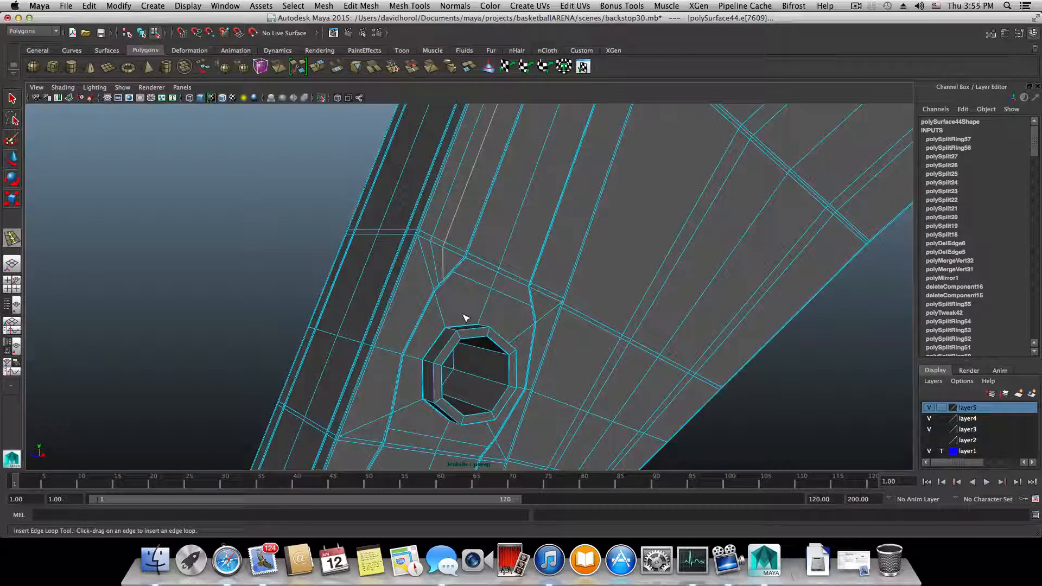
Undo both inserted edge loops and return to object mode.
{"action": "key", "text": "ctrl+z"}
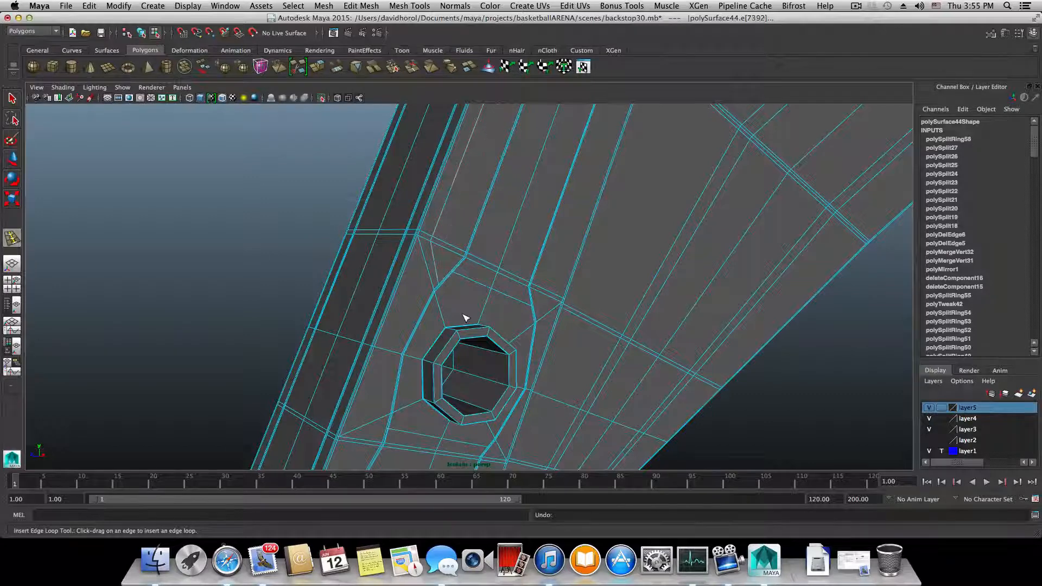
{"action": "key", "text": "ctrl+z"}
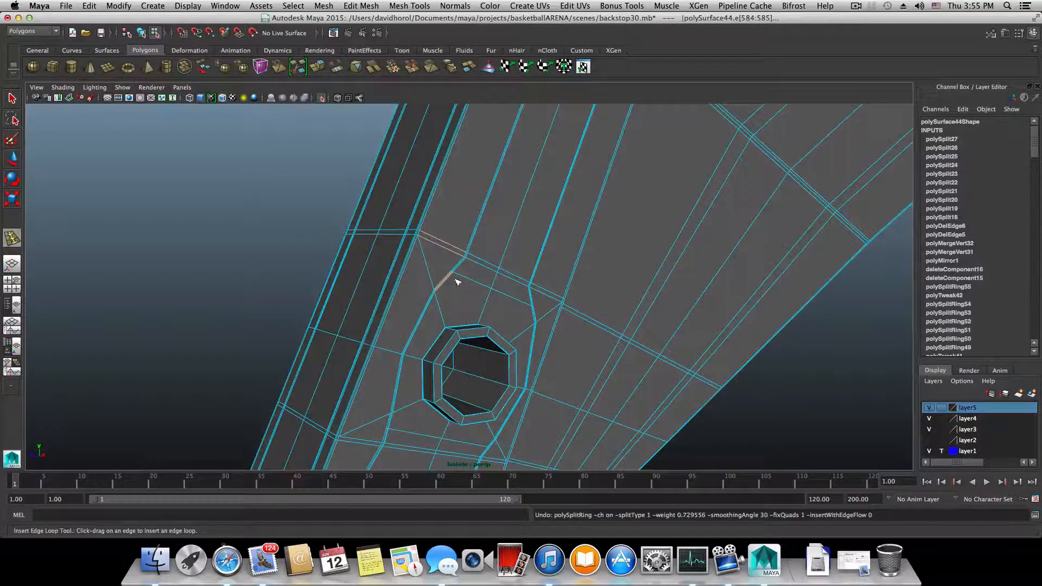
{"action": "key", "text": "q"}
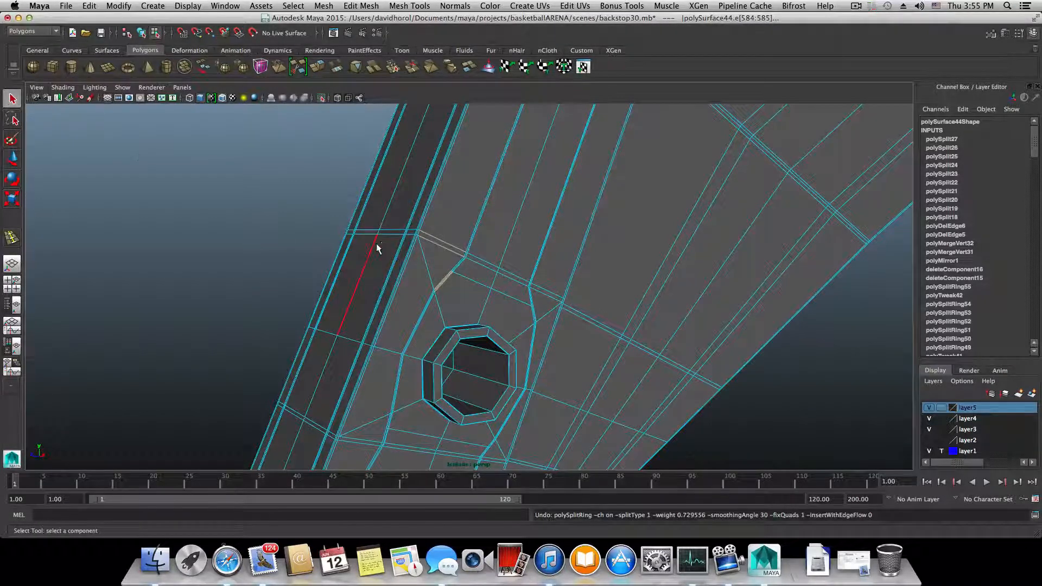
{"action": "key", "text": "F8"}
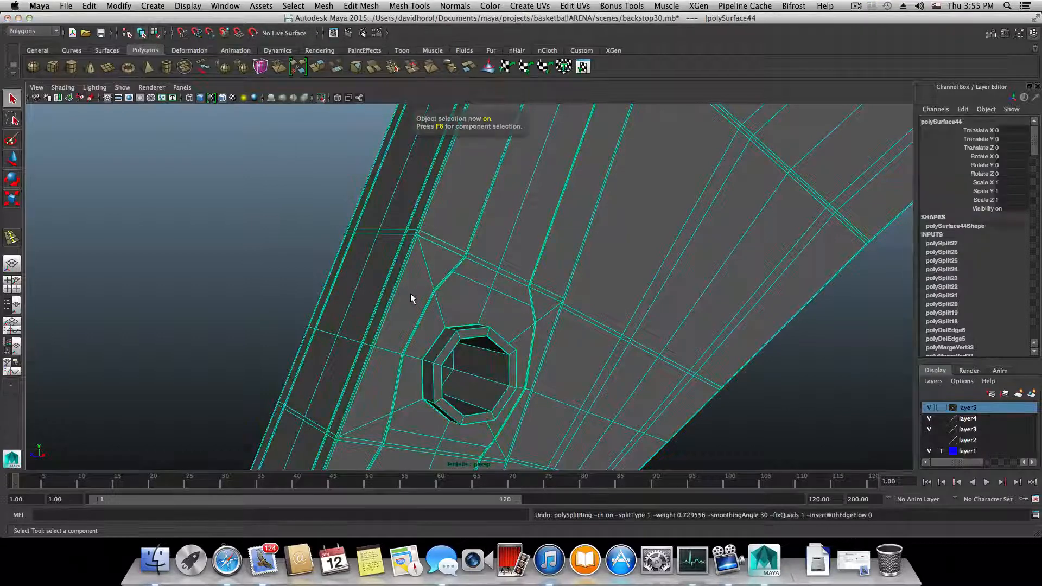
Try an edge loop beside the pivot hole and another across the double edges on its bend side, undoing each.
{"action": "right_click_drag", "start_coordinate": [410, 293], "coordinate": [369, 307], "text": "shift"}
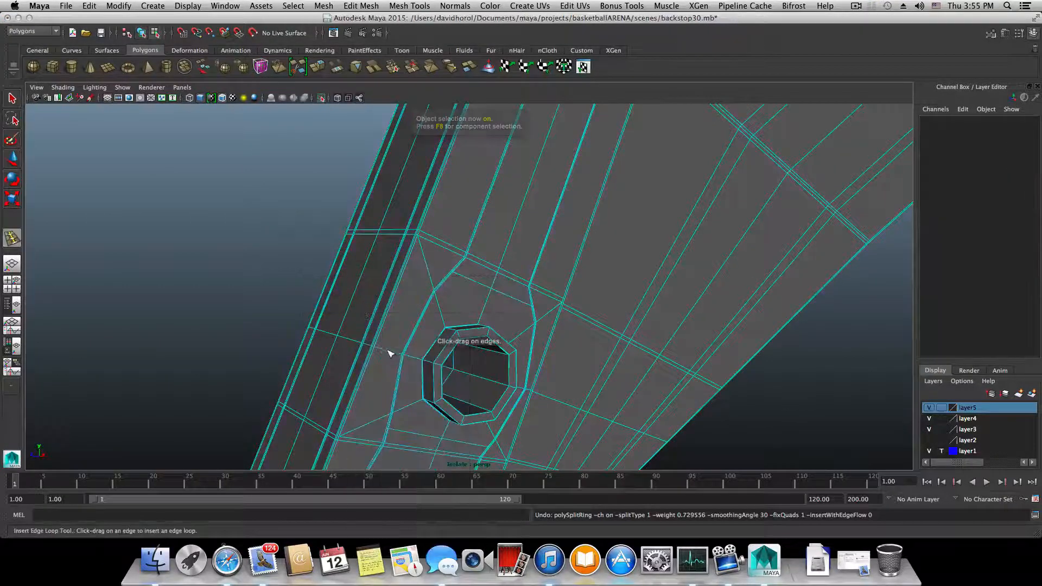
{"action": "left_click_drag", "start_coordinate": [389, 353], "coordinate": [393, 355]}
{"action": "key", "text": "z"}
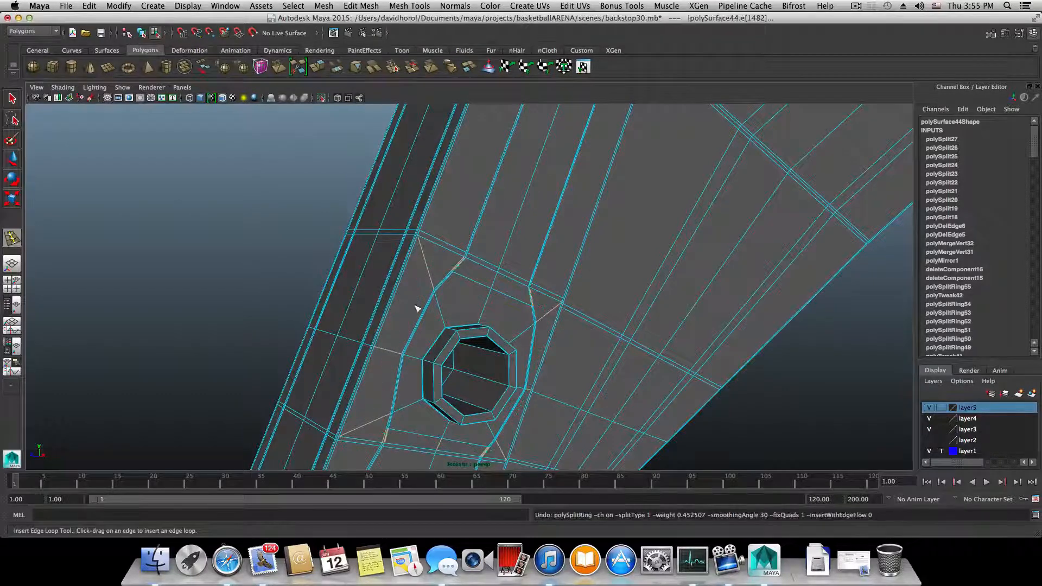
{"action": "left_click_drag", "start_coordinate": [435, 247], "coordinate": [437, 247]}
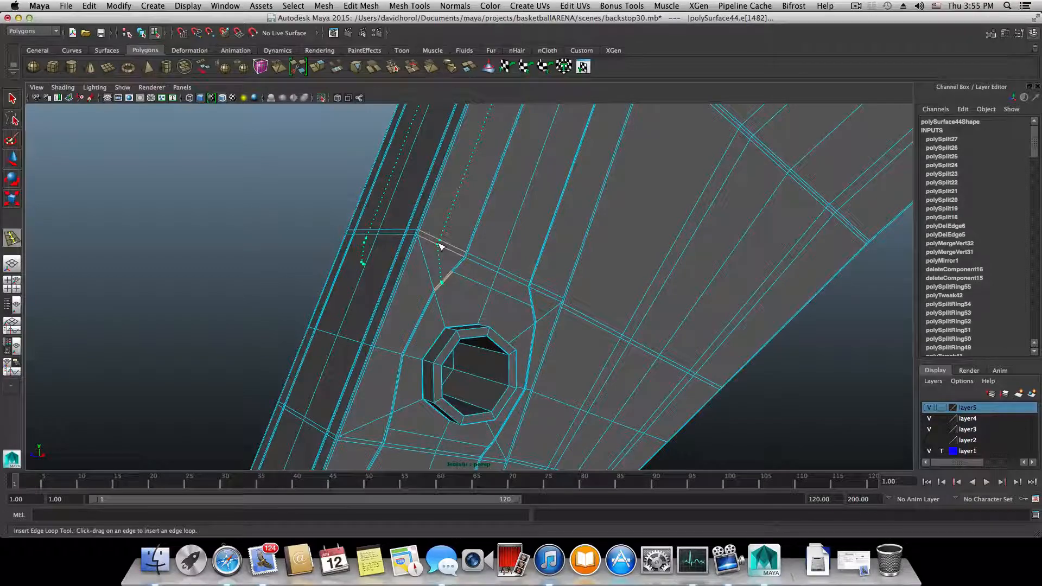
{"action": "key", "text": "z"}
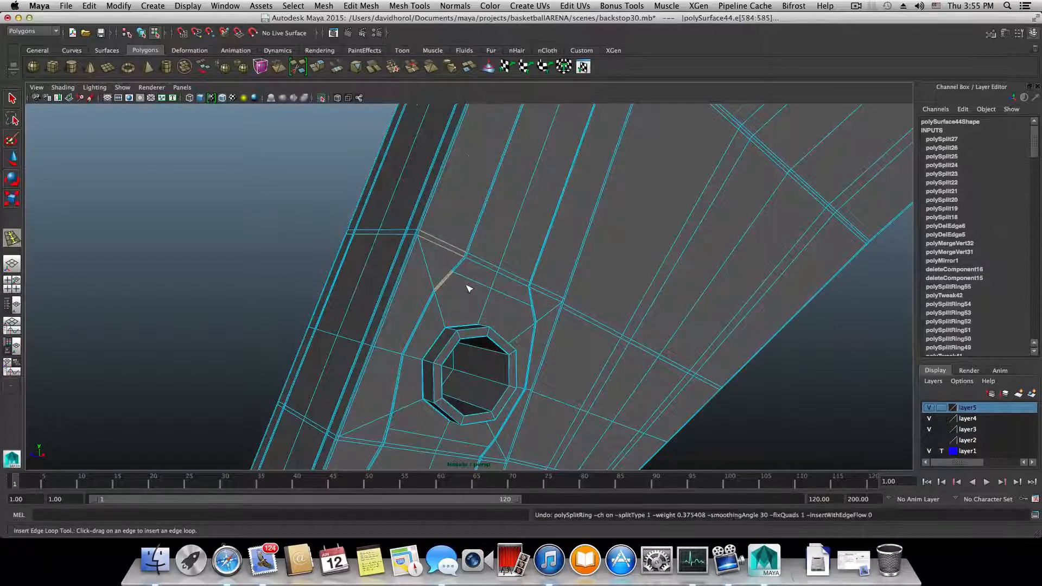
Examine the edges around the pivot hole and follow them along the arm to the bolt plate at the flanged end.
{"action": "middle_click_drag", "start_coordinate": [469, 288], "coordinate": [396, 280], "text": "alt"}
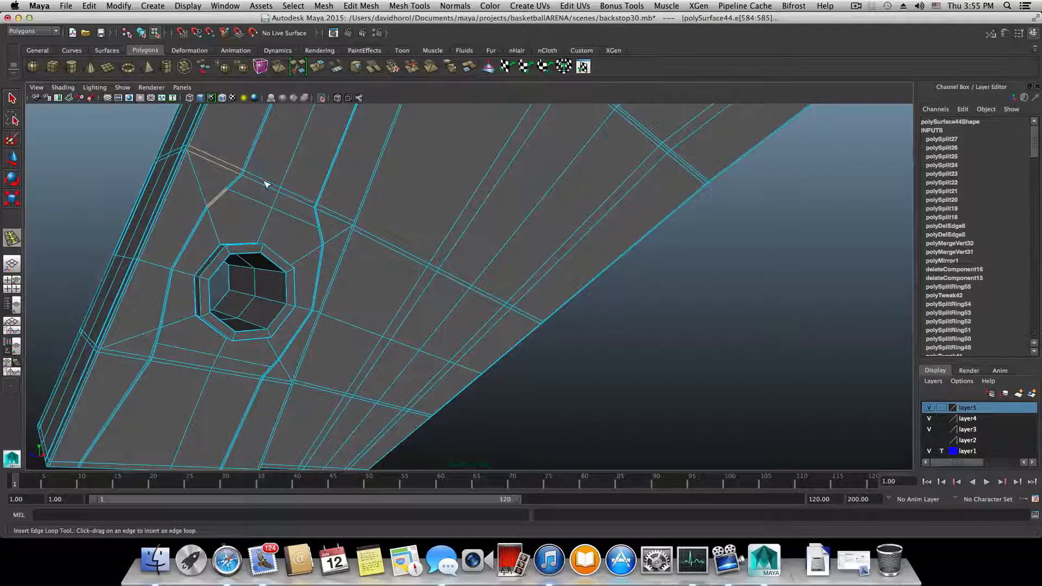
{"action": "middle_click_drag", "start_coordinate": [266, 184], "coordinate": [279, 214], "text": "alt"}
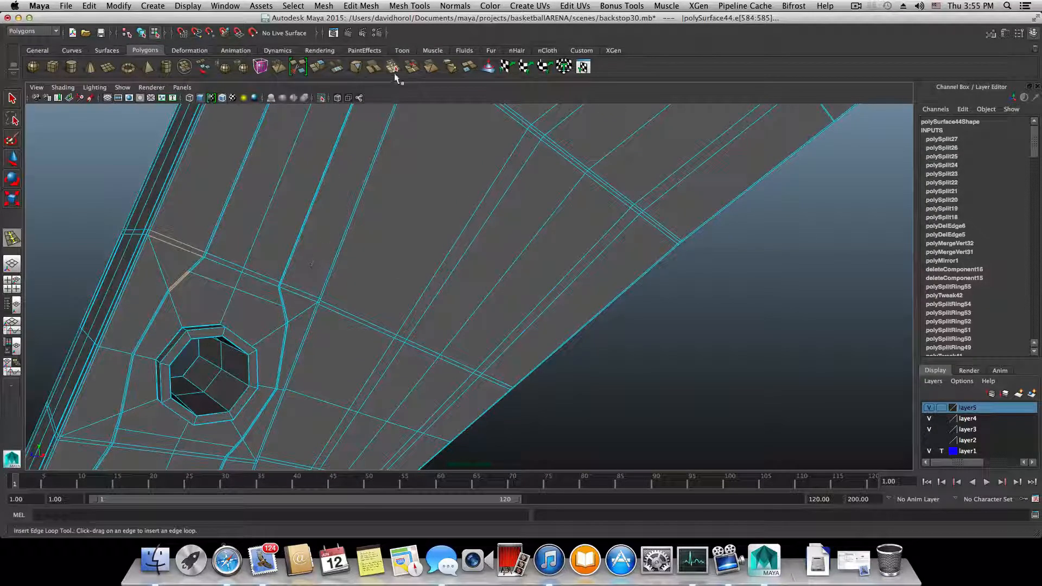
{"action": "scroll", "coordinate": [547, 158], "scroll_direction": "down", "scroll_amount": 5}
{"action": "middle_click_drag", "start_coordinate": [526, 163], "coordinate": [267, 222], "text": "alt"}
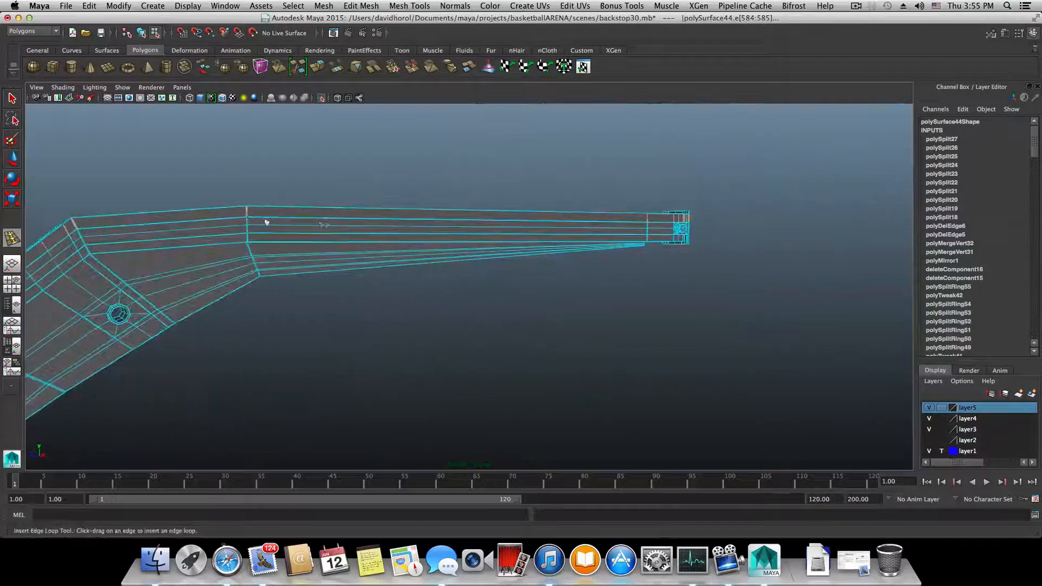
{"action": "left_click_drag", "start_coordinate": [397, 229], "coordinate": [356, 322], "text": "alt"}
{"action": "right_click_drag", "start_coordinate": [355, 322], "coordinate": [461, 312], "text": "alt"}
{"action": "right_click_drag", "start_coordinate": [418, 266], "coordinate": [531, 271], "text": "alt"}
{"action": "middle_click_drag", "start_coordinate": [394, 266], "coordinate": [411, 311], "text": "alt"}
{"action": "left_click_drag", "start_coordinate": [410, 310], "coordinate": [542, 276], "text": "alt"}
{"action": "mouse_move", "coordinate": [542, 277]}
{"action": "right_mouse_down", "text": "shift"}
{"action": "mouse_move", "coordinate": [540, 285]}
{"action": "mouse_move", "coordinate": [551, 278]}
{"action": "right_mouse_up", "text": "shift"}
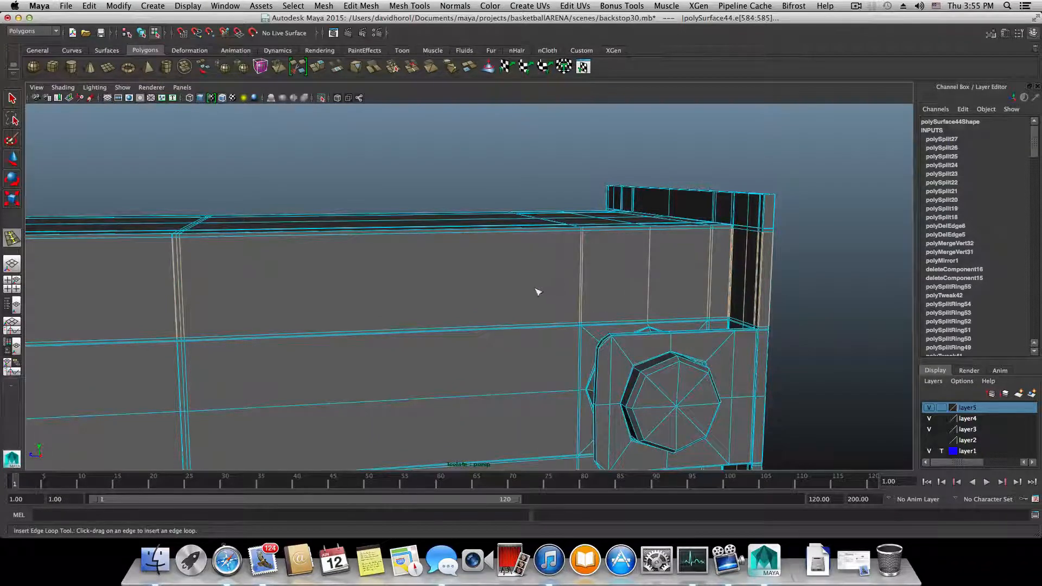
{"action": "left_click_drag", "start_coordinate": [522, 294], "coordinate": [546, 321], "text": "alt"}
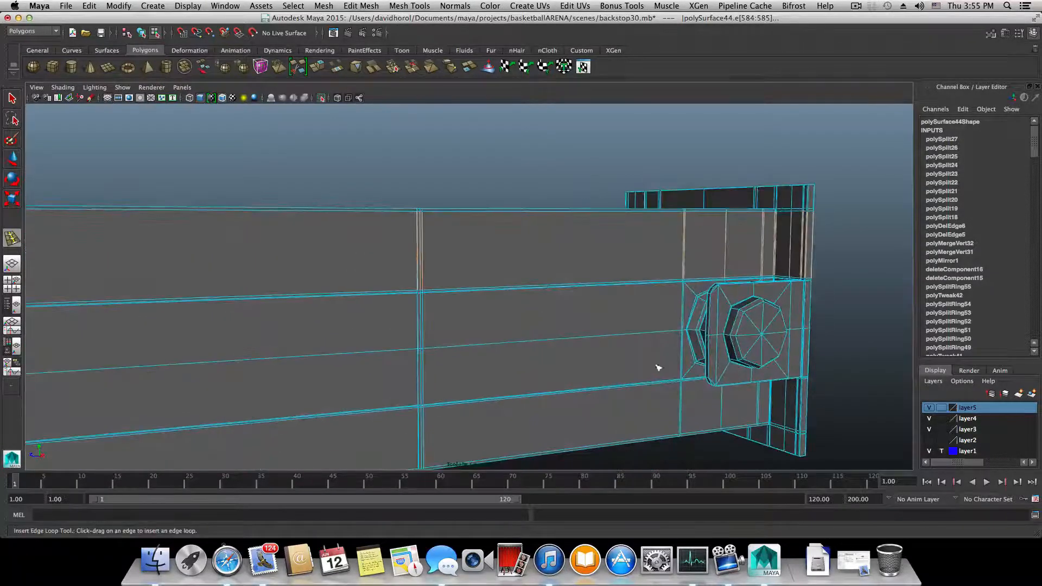
Compare the hole end's edge flow with the edges above and below the octagonal bolt head on the flanged end.
{"action": "left_click_drag", "start_coordinate": [675, 362], "coordinate": [233, 245], "text": "alt"}
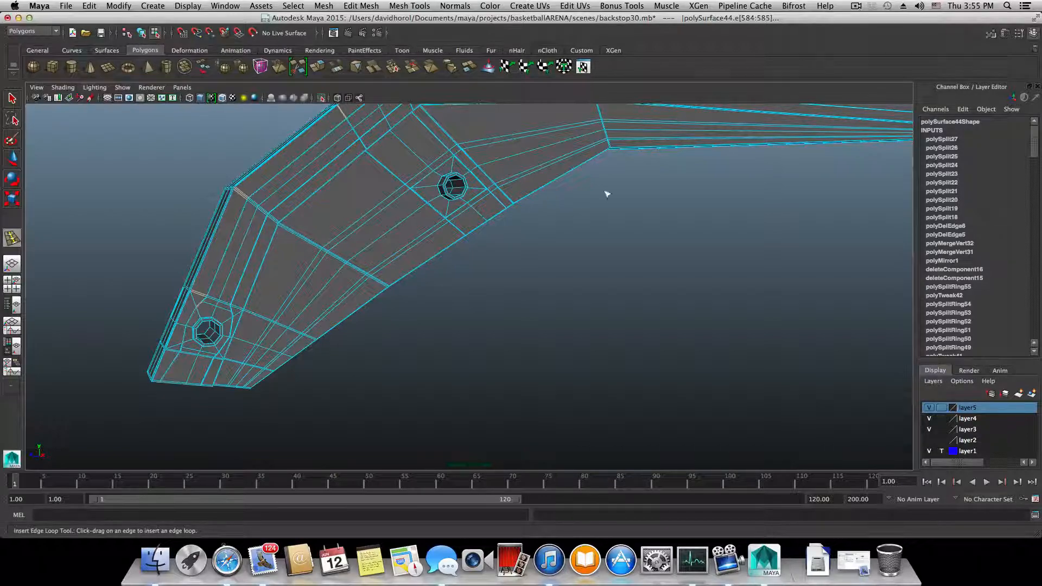
{"action": "left_click_drag", "start_coordinate": [610, 195], "coordinate": [349, 302], "text": "alt"}
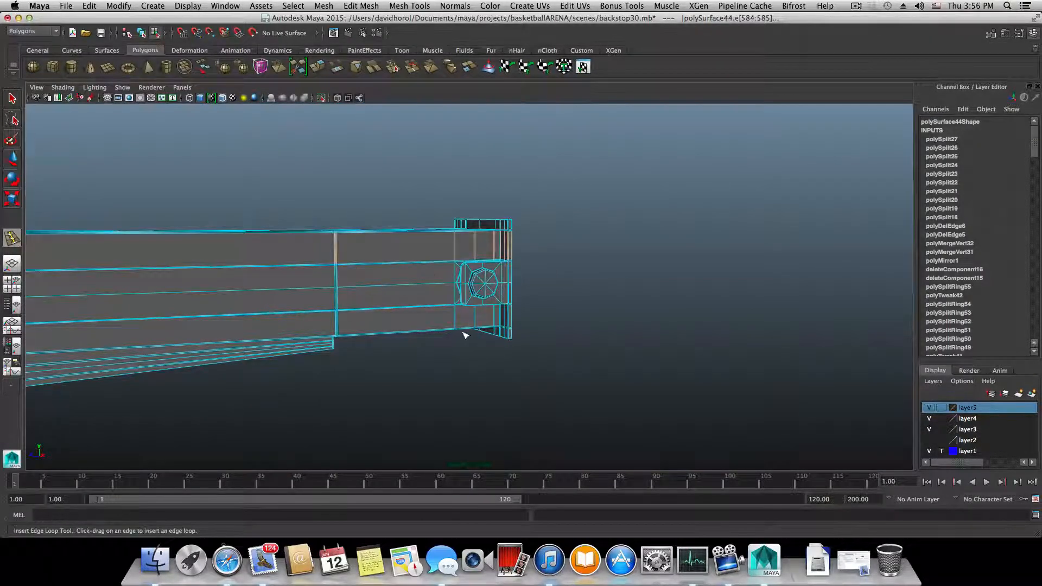
{"action": "left_click_drag", "start_coordinate": [462, 333], "coordinate": [479, 327], "text": "alt"}
{"action": "right_click_drag", "start_coordinate": [479, 327], "coordinate": [677, 346], "text": "alt"}
{"action": "middle_click_drag", "start_coordinate": [659, 271], "coordinate": [543, 324], "text": "alt"}
{"action": "right_click_drag", "start_coordinate": [542, 324], "coordinate": [627, 375], "text": "alt"}
{"action": "middle_click_drag", "start_coordinate": [560, 428], "coordinate": [575, 350], "text": "alt"}
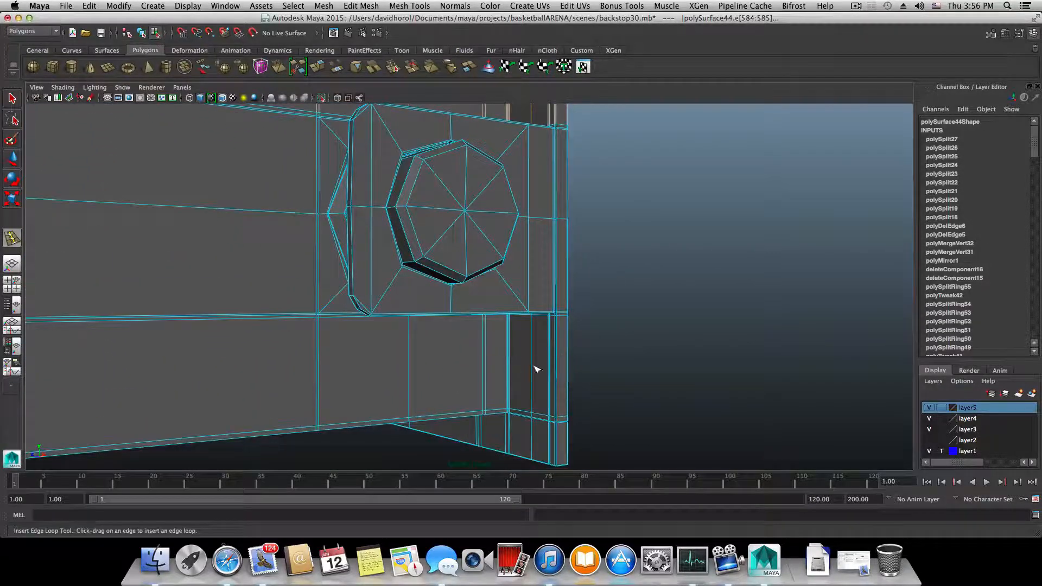
{"action": "middle_click_drag", "start_coordinate": [514, 287], "coordinate": [516, 350], "text": "alt"}
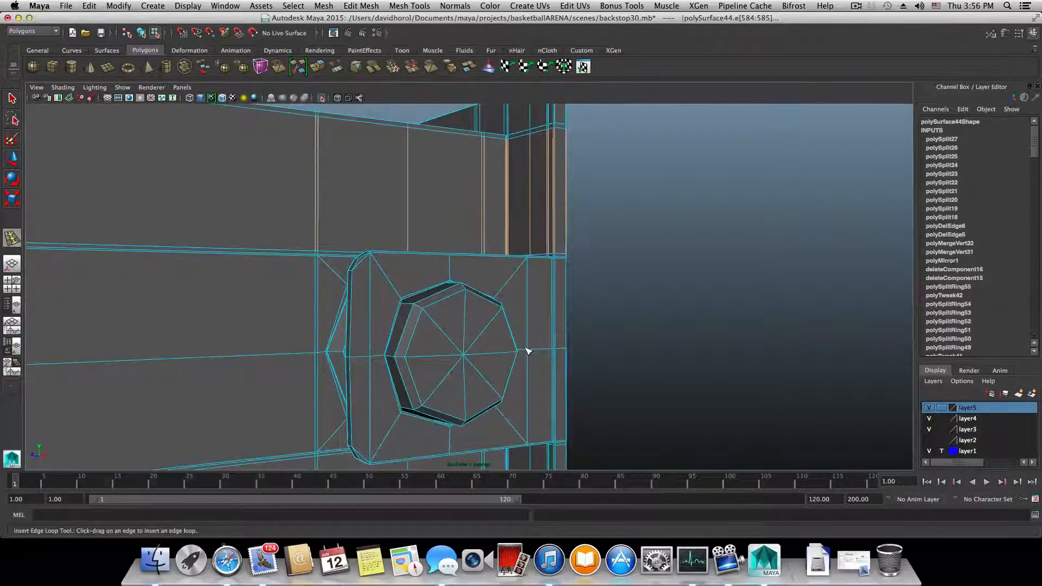